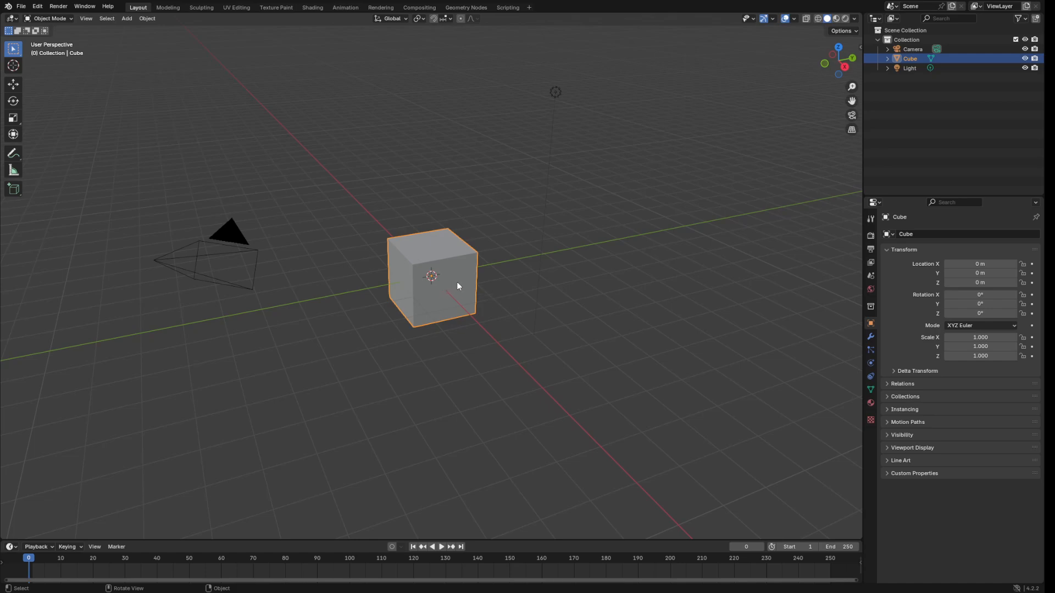
# Delete the default cube with X and confirm the deletion.
pyautogui.press('x')
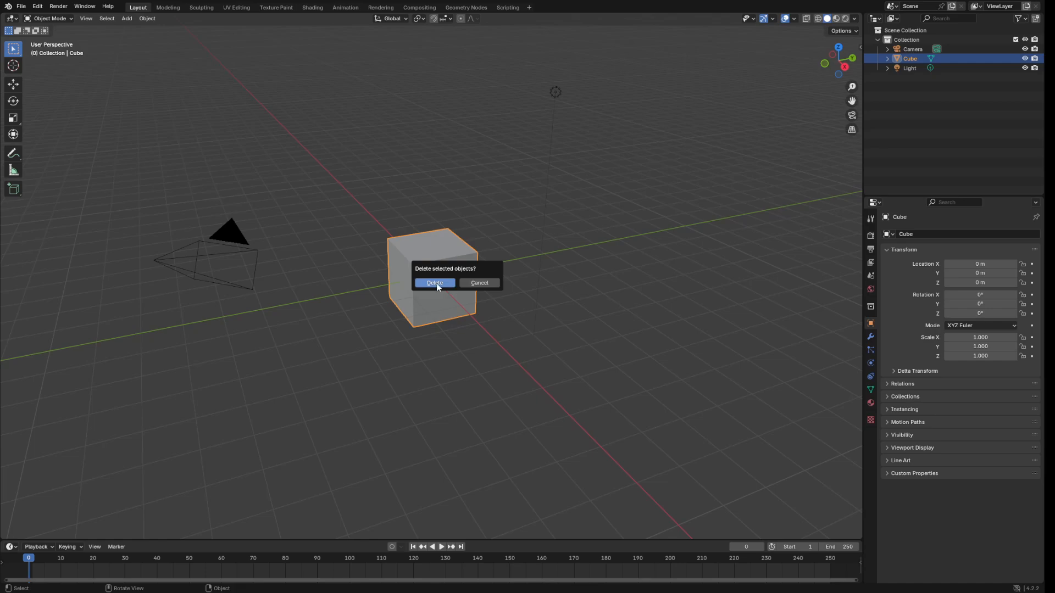
pyautogui.click(436, 283)
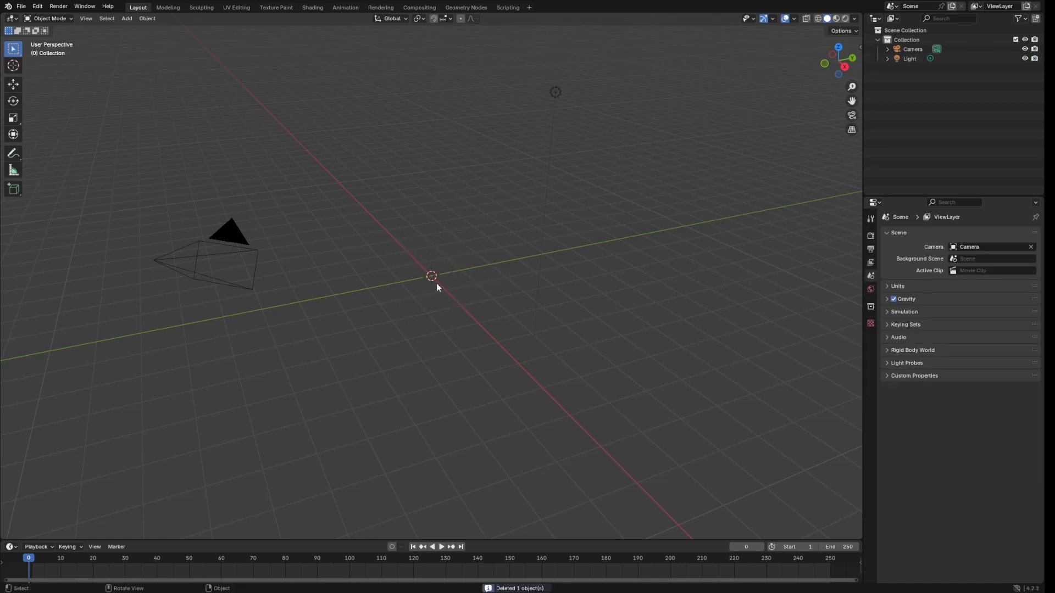
# Add a cylinder mesh at the world origin from the Add > Mesh menu.
pyautogui.click(133, 16)
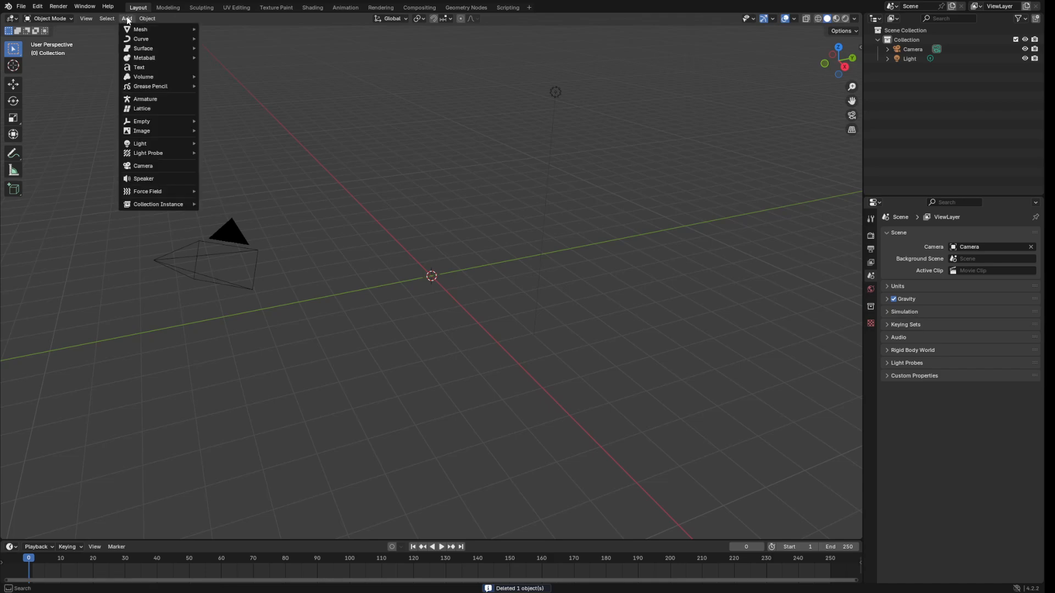
pyautogui.moveTo(149, 29)
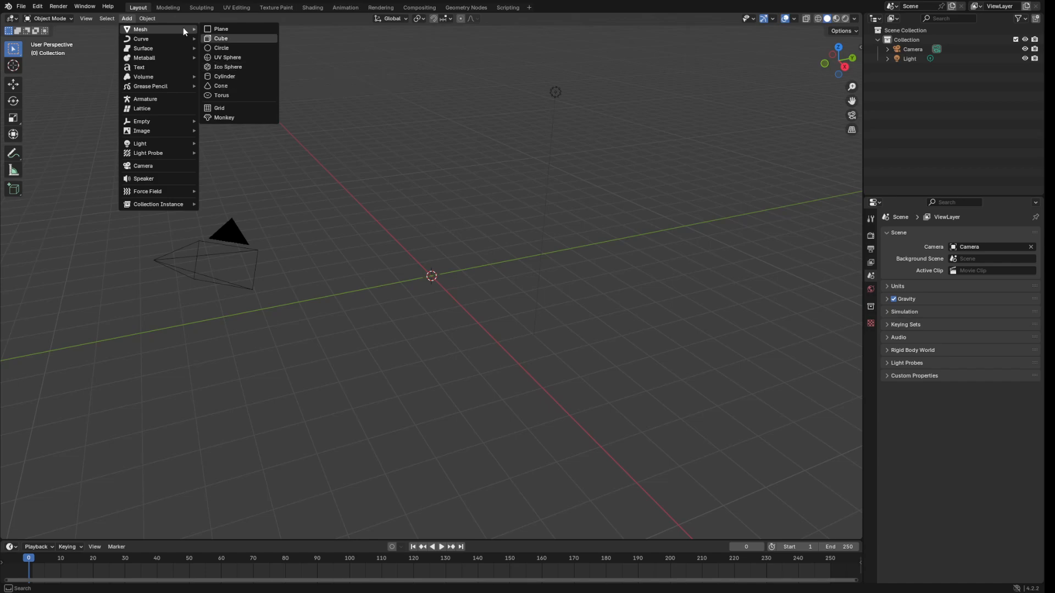
pyautogui.click(234, 79)
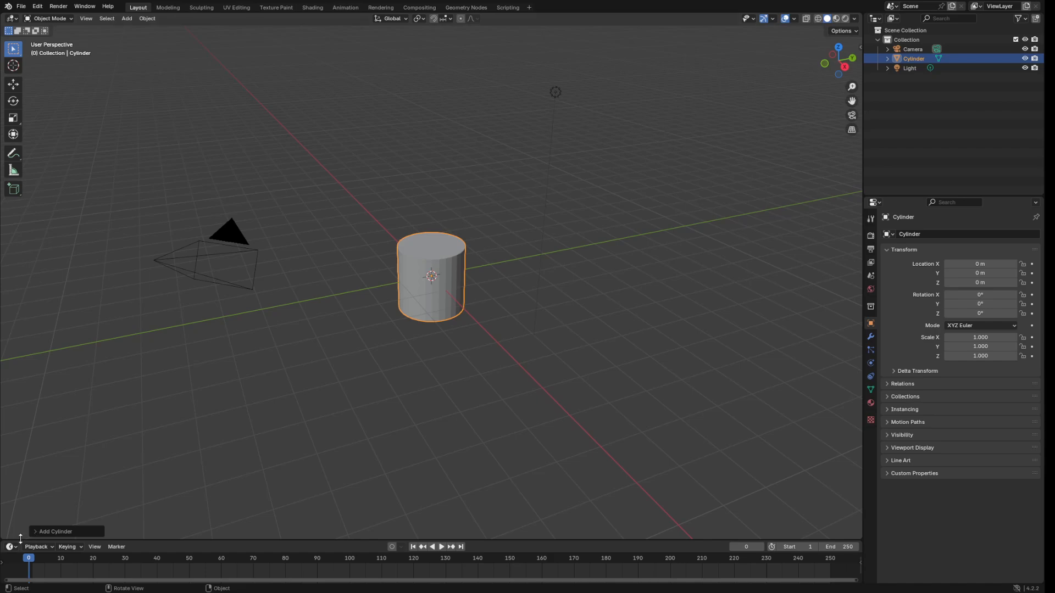
# Set the new cylinder's Vertices to 12 in the Add Cylinder panel.
pyautogui.click(36, 531)
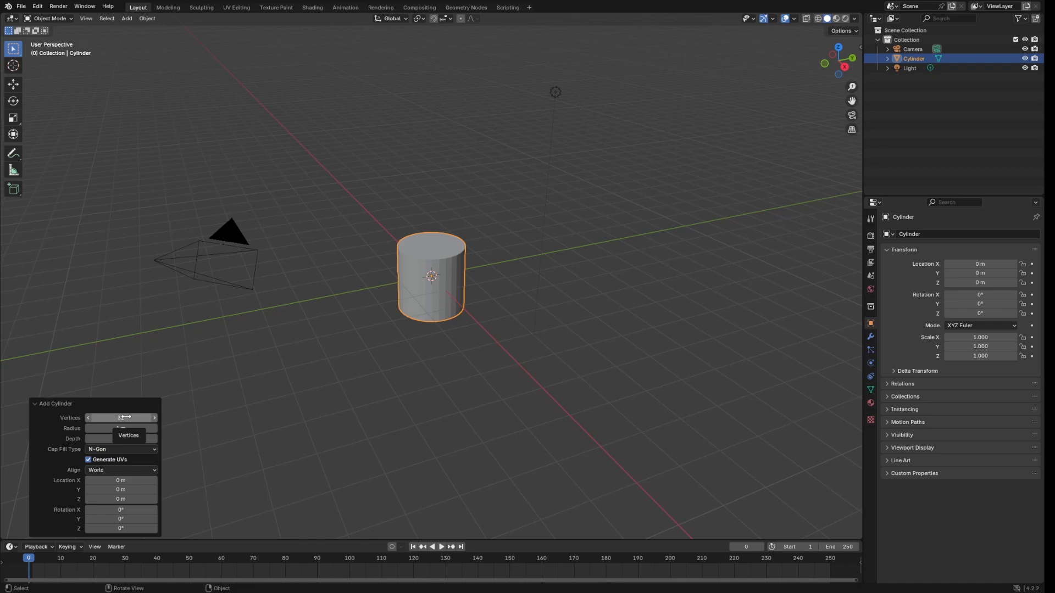
pyautogui.moveTo(126, 417); pyautogui.dragTo(114, 426)
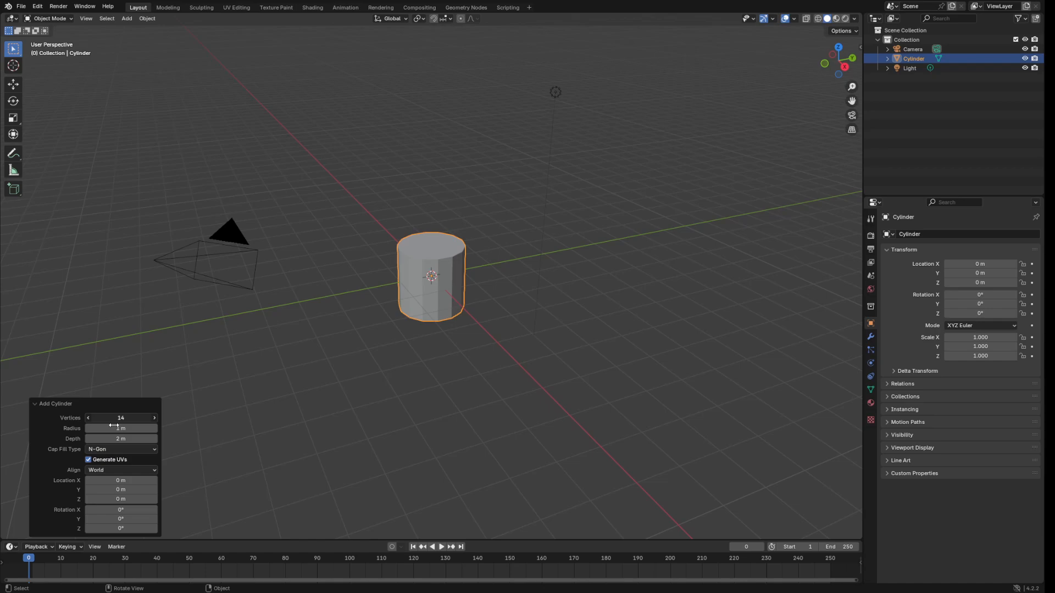
pyautogui.click(131, 418)
pyautogui.write('12')
pyautogui.press('Return')
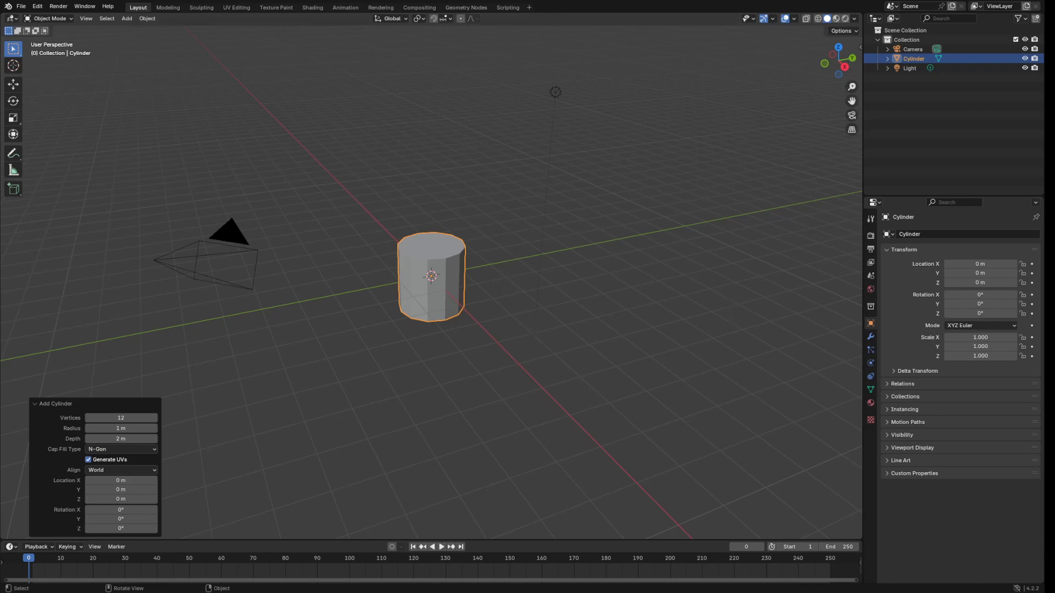
pyautogui.moveTo(557, 244); pyautogui.dragTo(522, 214, button='middle')
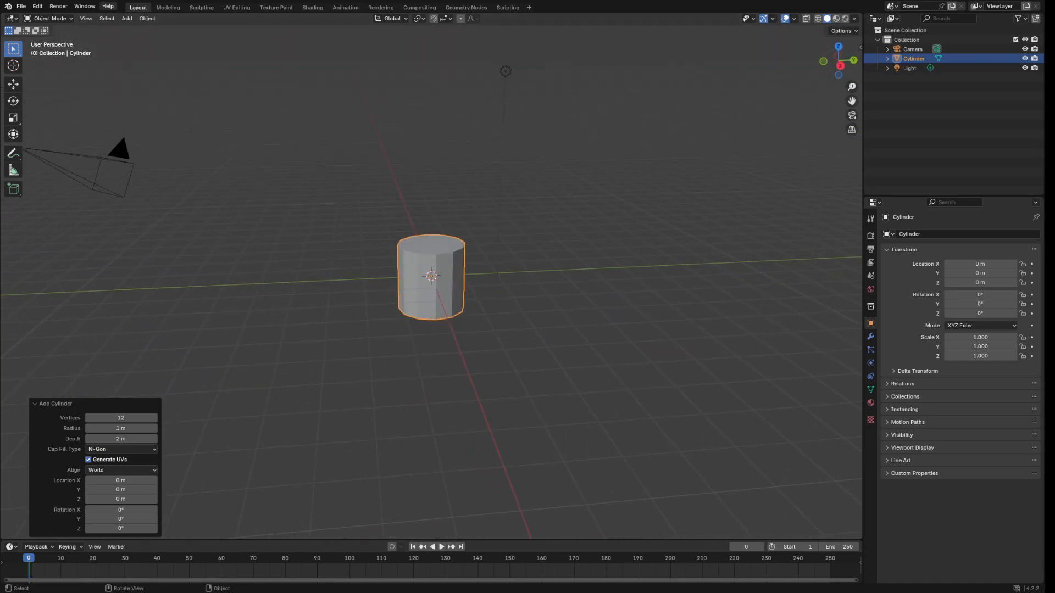
# Enter Edit Mode in face select and scale the mesh uniformly by 1.514.
pyautogui.click(59, 20)
pyautogui.click(58, 37)
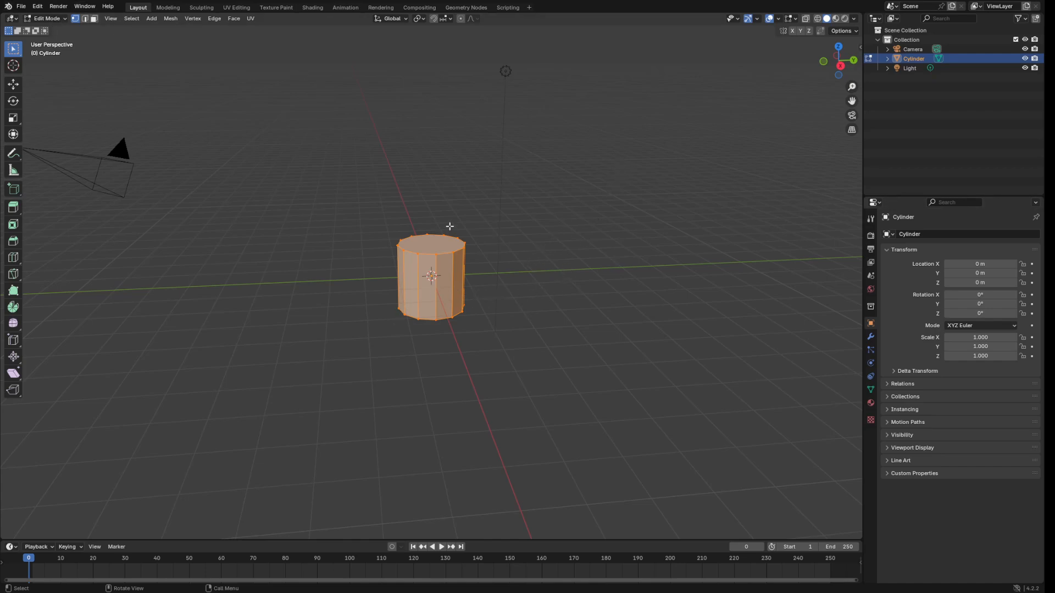
pyautogui.click(94, 18)
pyautogui.click(14, 118)
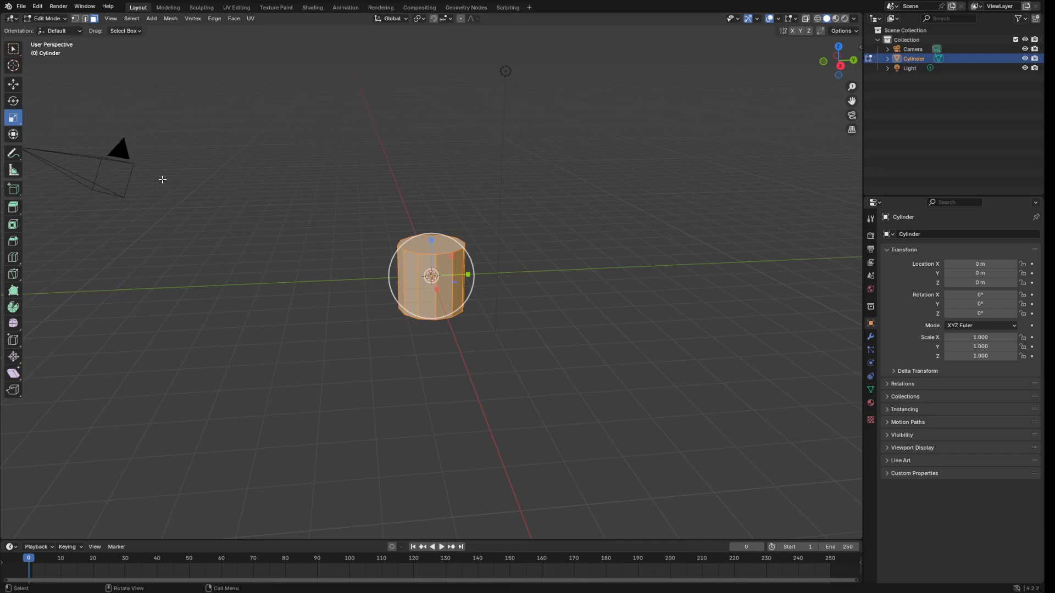
pyautogui.click(841, 66)
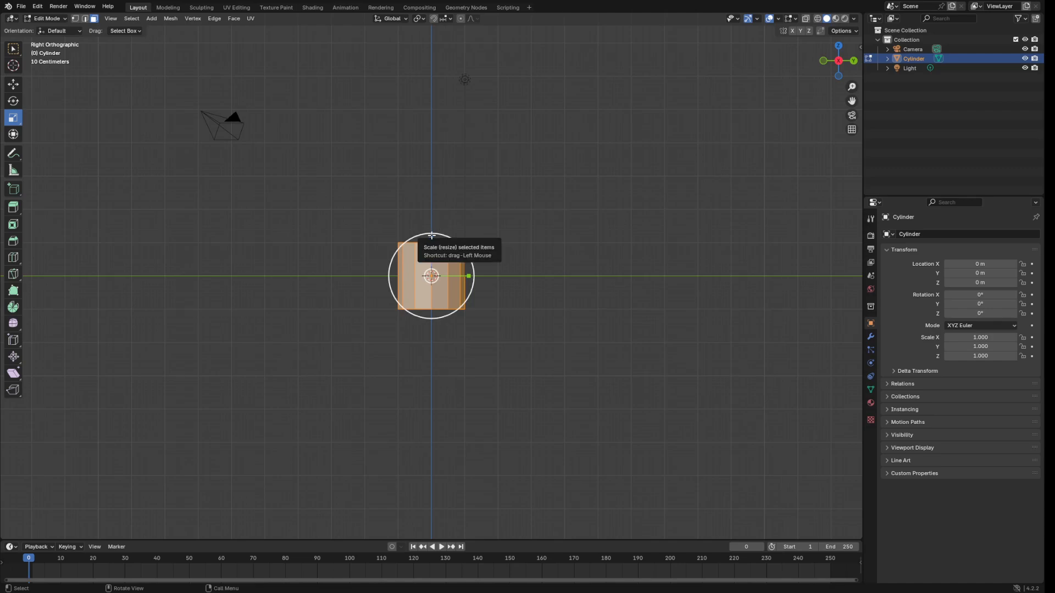
pyautogui.moveTo(431, 235); pyautogui.dragTo(431, 255)
pyautogui.press('s')
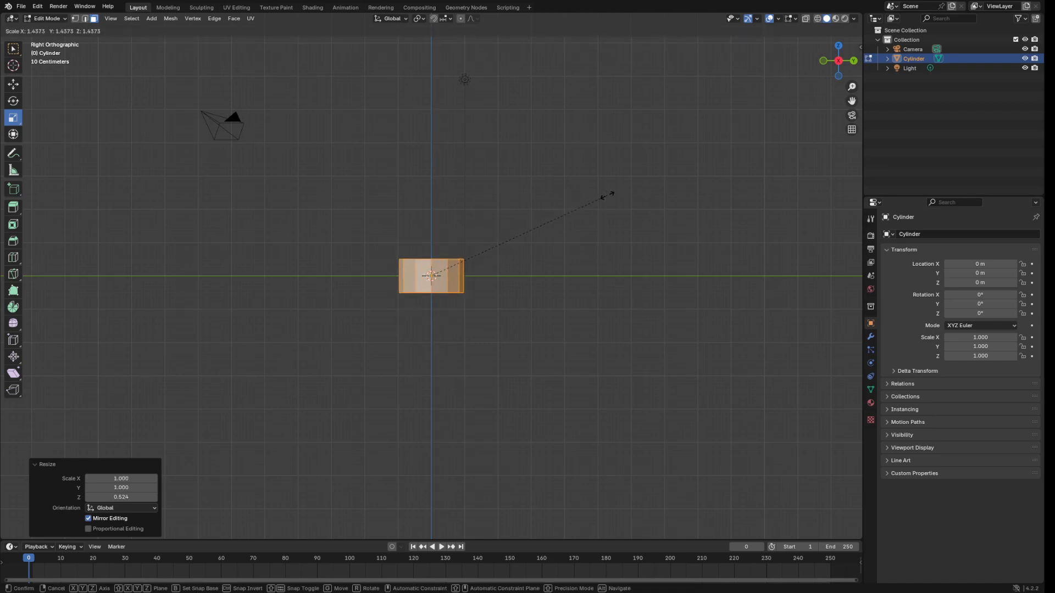
pyautogui.click(615, 185)
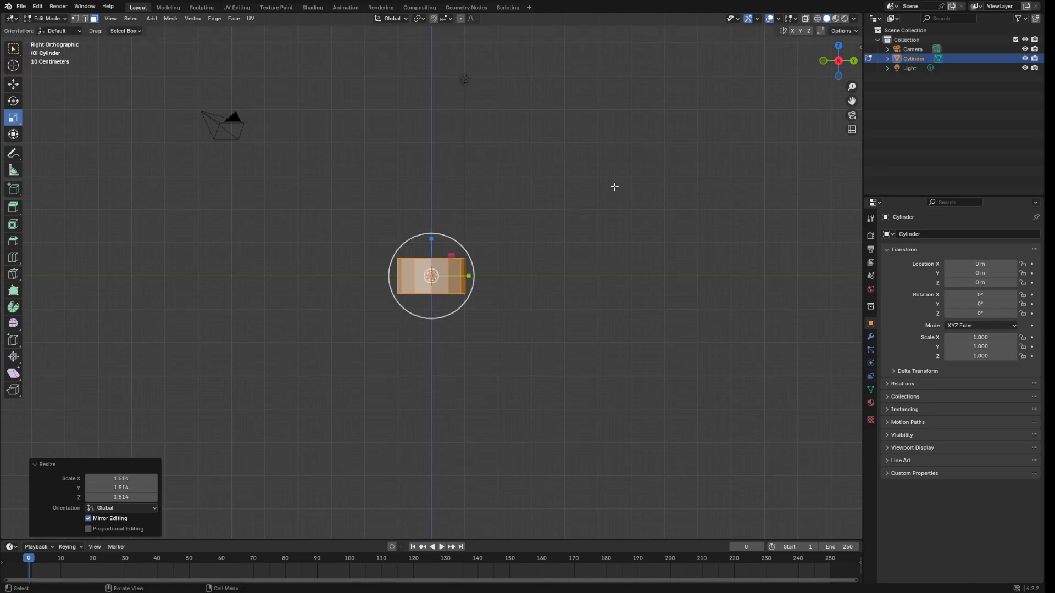
# Squash the mesh along Z to 0.637 of its height.
pyautogui.moveTo(572, 155)
pyautogui.mouseDown(button='middle')
pyautogui.moveTo(584, 193)
pyautogui.moveTo(614, 225)
pyautogui.moveTo(572, 196)
pyautogui.moveTo(567, 160)
pyautogui.mouseUp(button='middle')
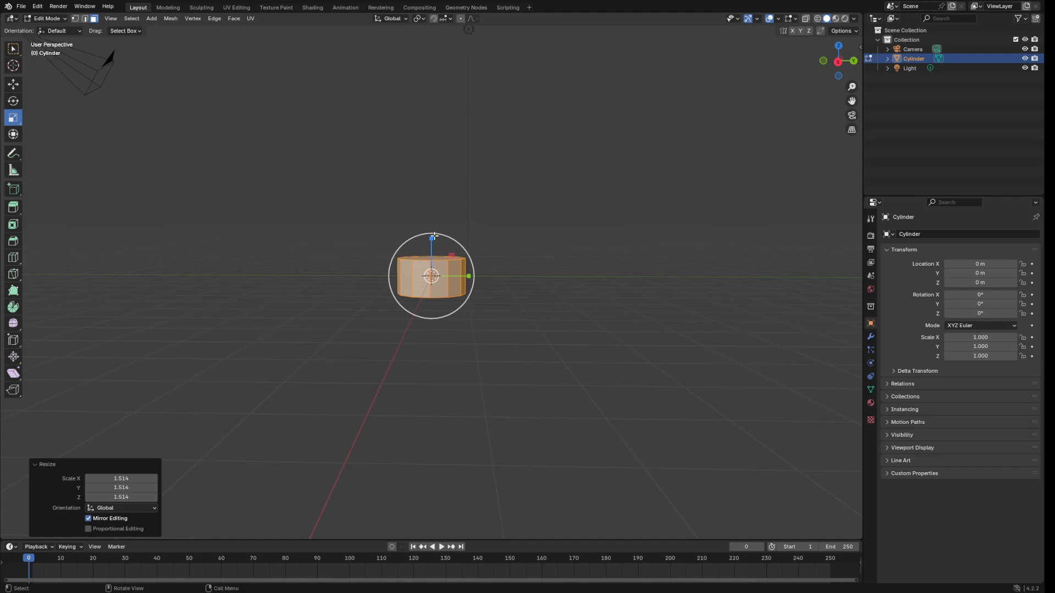
pyautogui.moveTo(432, 239); pyautogui.dragTo(433, 255)
pyautogui.moveTo(547, 167); pyautogui.dragTo(532, 207, button='middle')
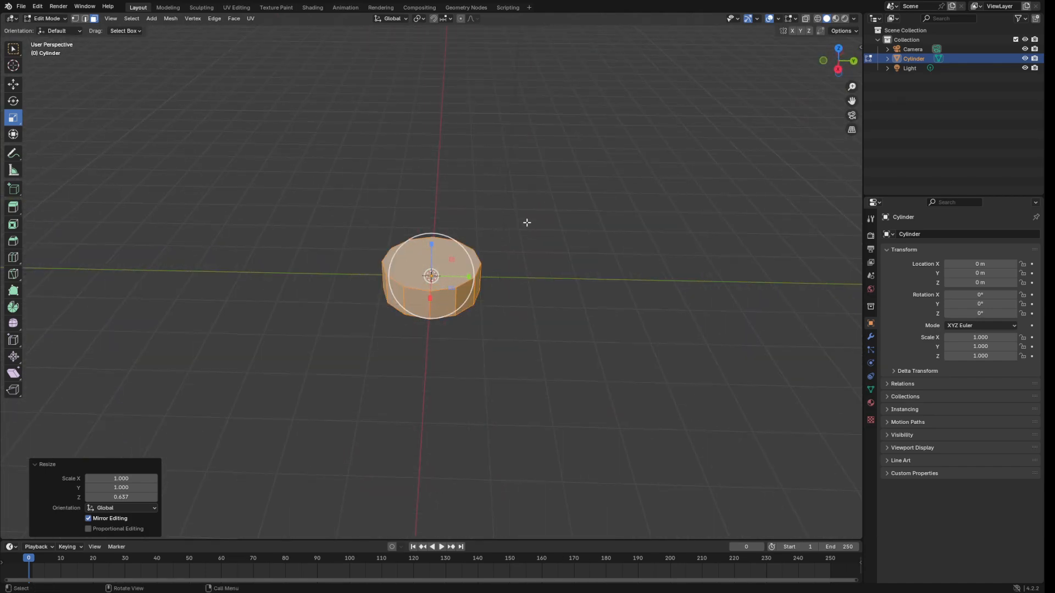
pyautogui.scroll(1, 521, 216)
# Scale the flattened mesh up uniformly by 1.42.
pyautogui.press('s')
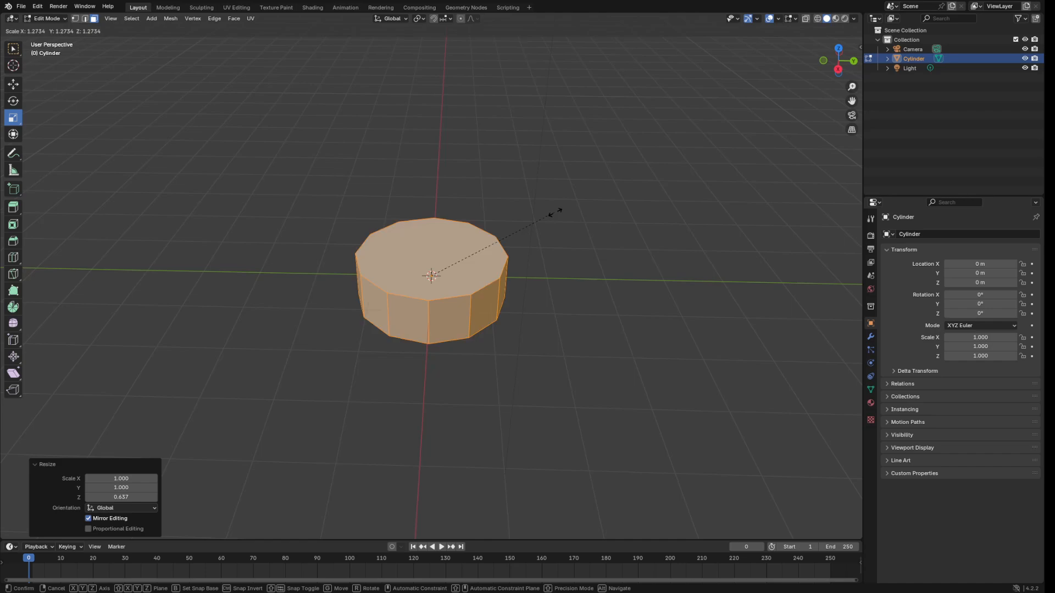
pyautogui.click(569, 205)
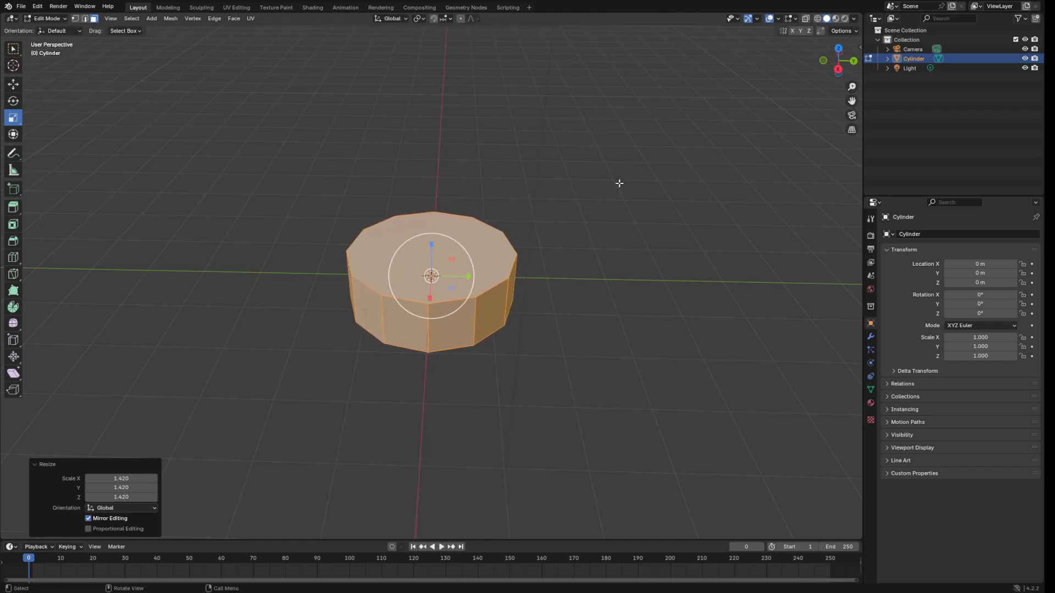
pyautogui.press('KP_7')
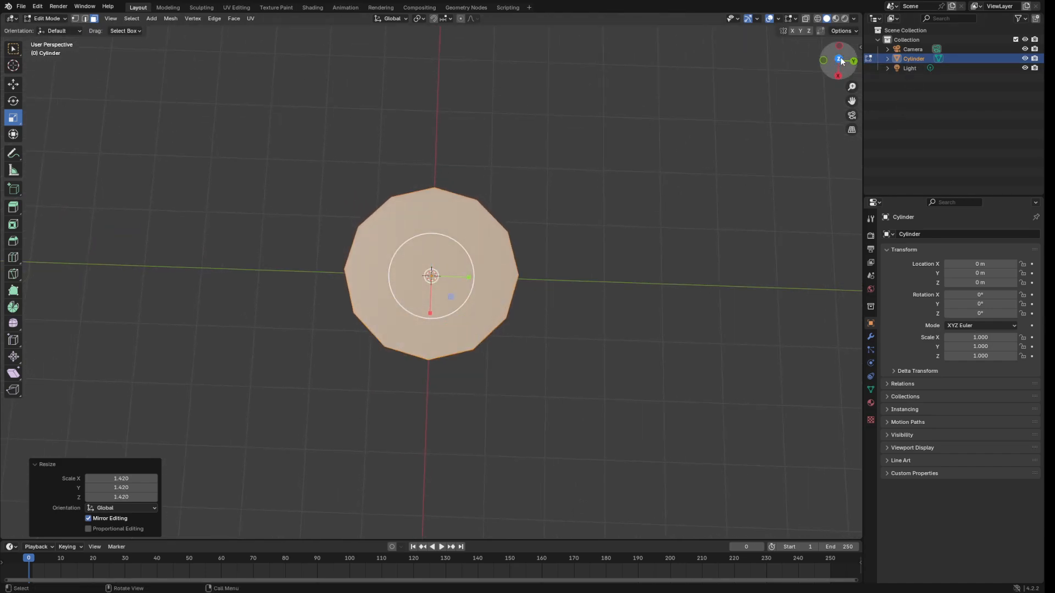
pyautogui.click(839, 58)
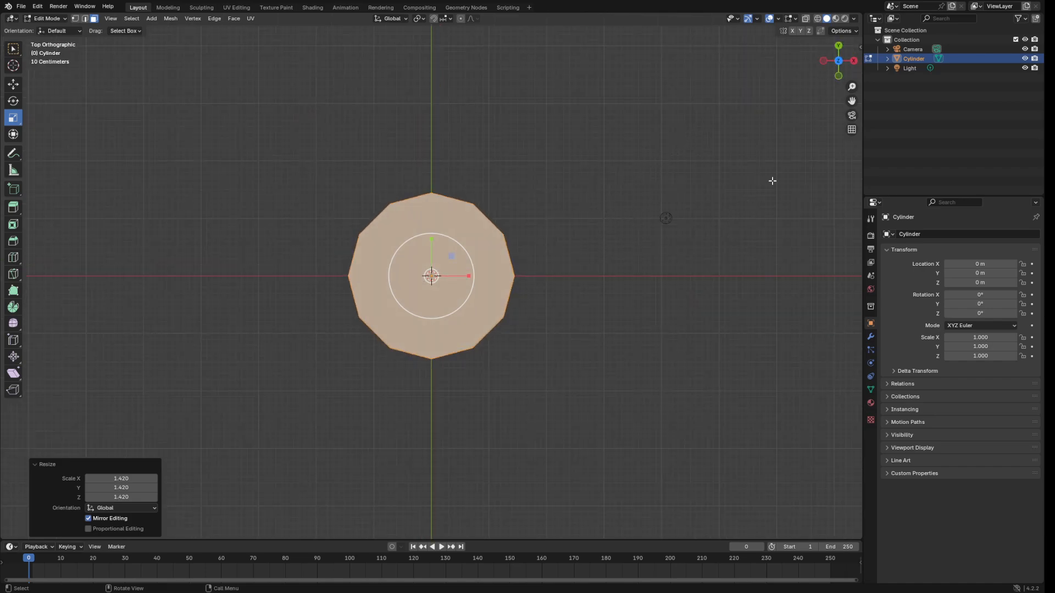
pyautogui.click(840, 60)
pyautogui.moveTo(653, 161); pyautogui.dragTo(532, 236, button='middle')
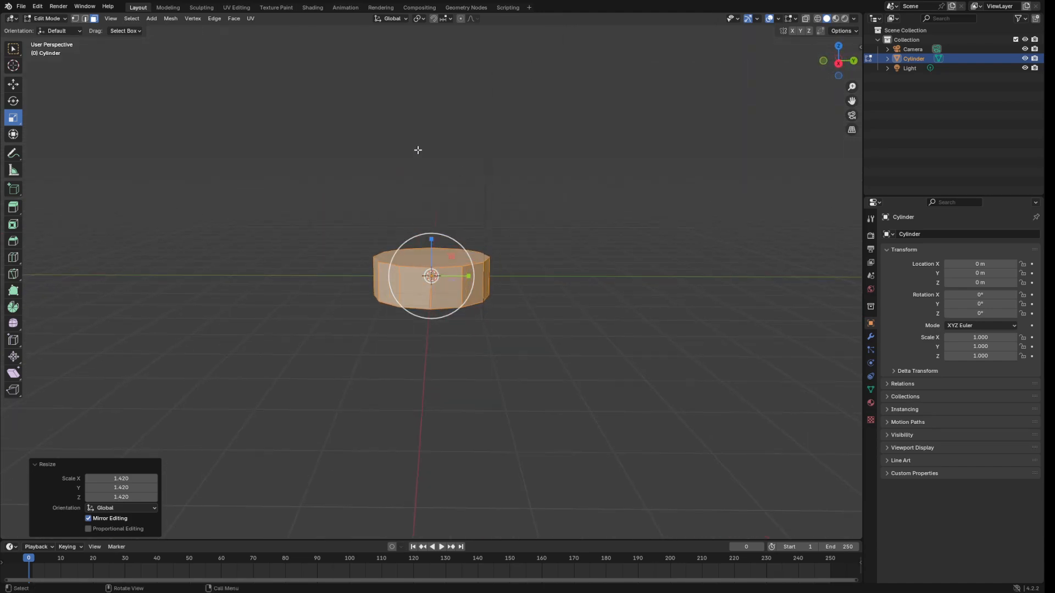
# With the Move tool active, select one side face of the disc.
pyautogui.click(14, 85)
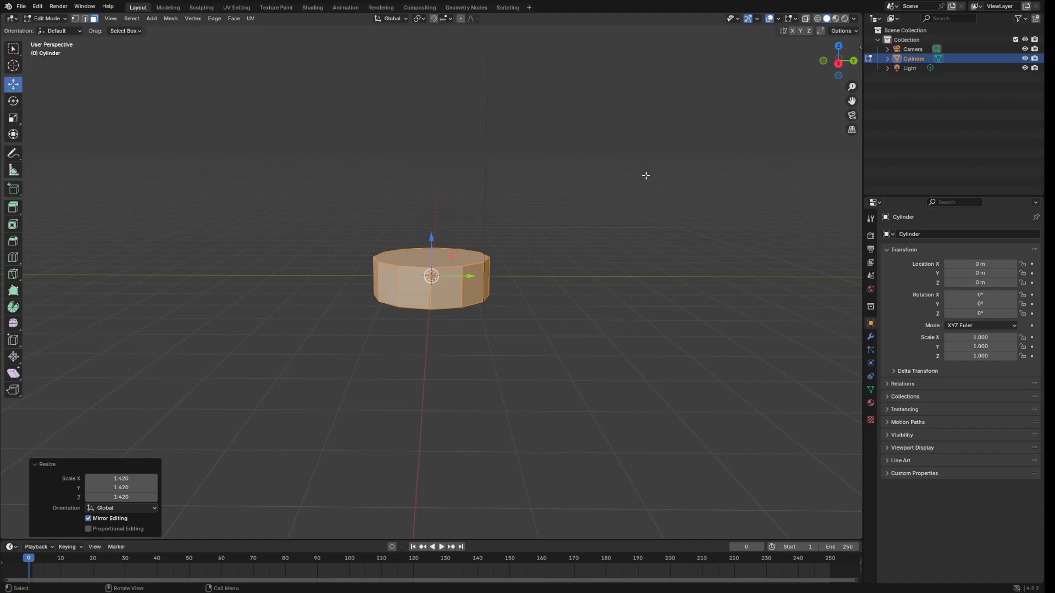
pyautogui.moveTo(646, 175); pyautogui.dragTo(518, 222, button='middle')
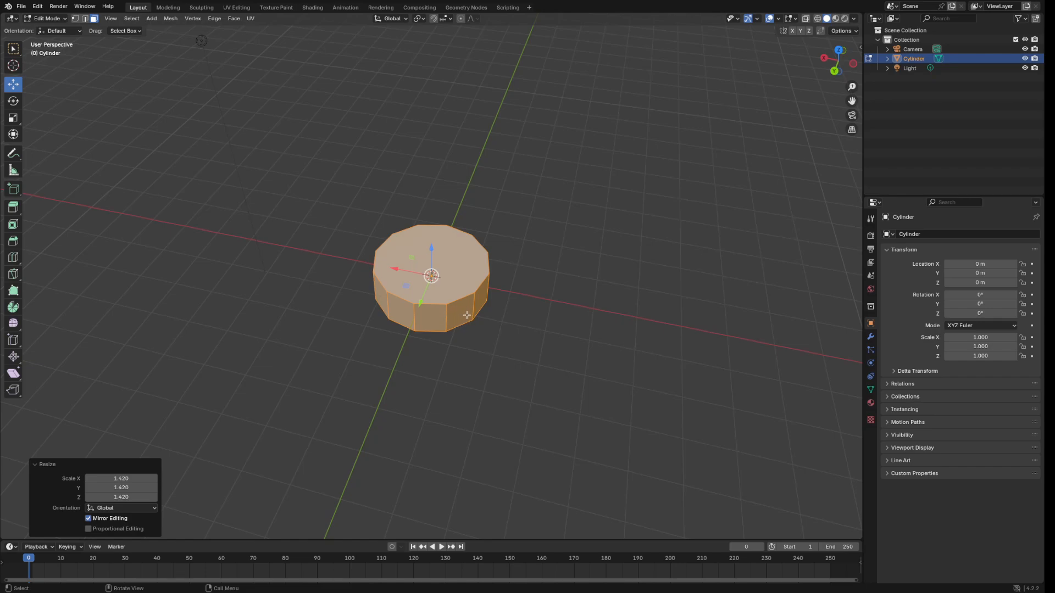
pyautogui.moveTo(539, 266); pyautogui.dragTo(453, 282, button='middle')
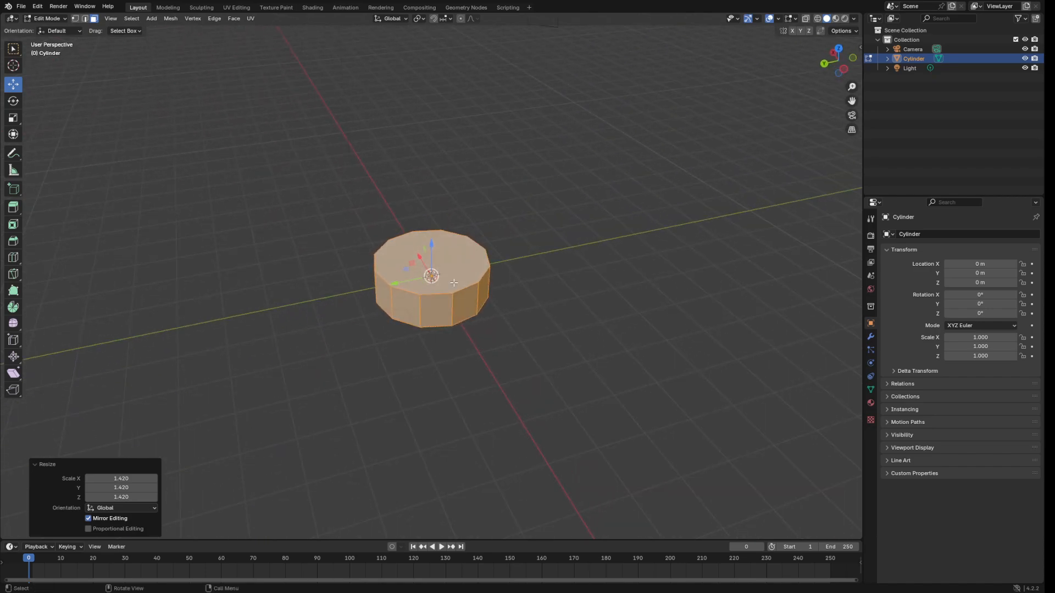
pyautogui.click(437, 309)
pyautogui.moveTo(601, 184); pyautogui.dragTo(642, 205, button='middle')
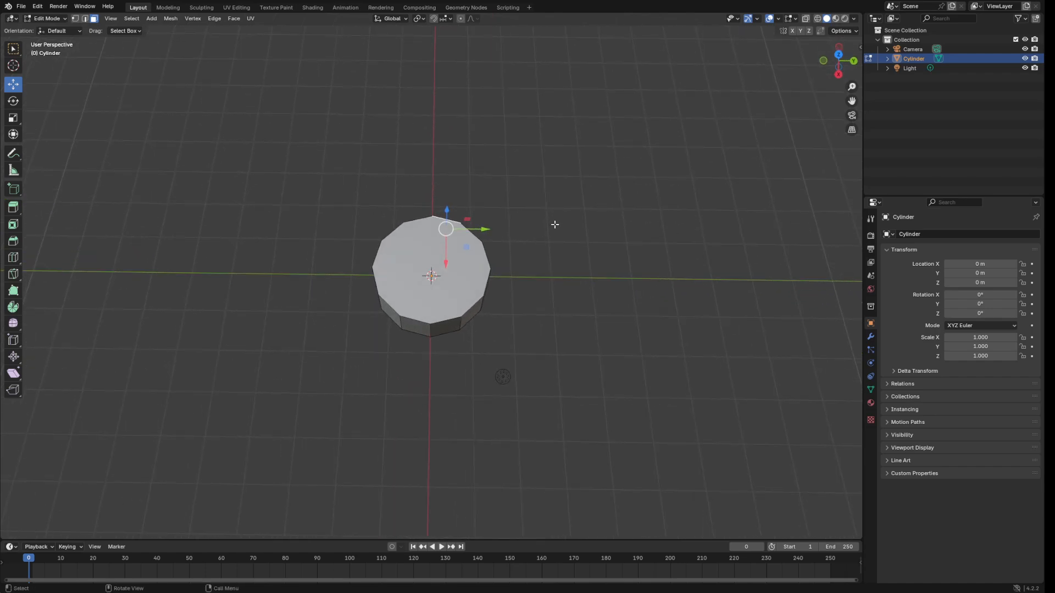
# Extrude the selected side face outward with Move Z set to 0.75 m.
pyautogui.press('e')
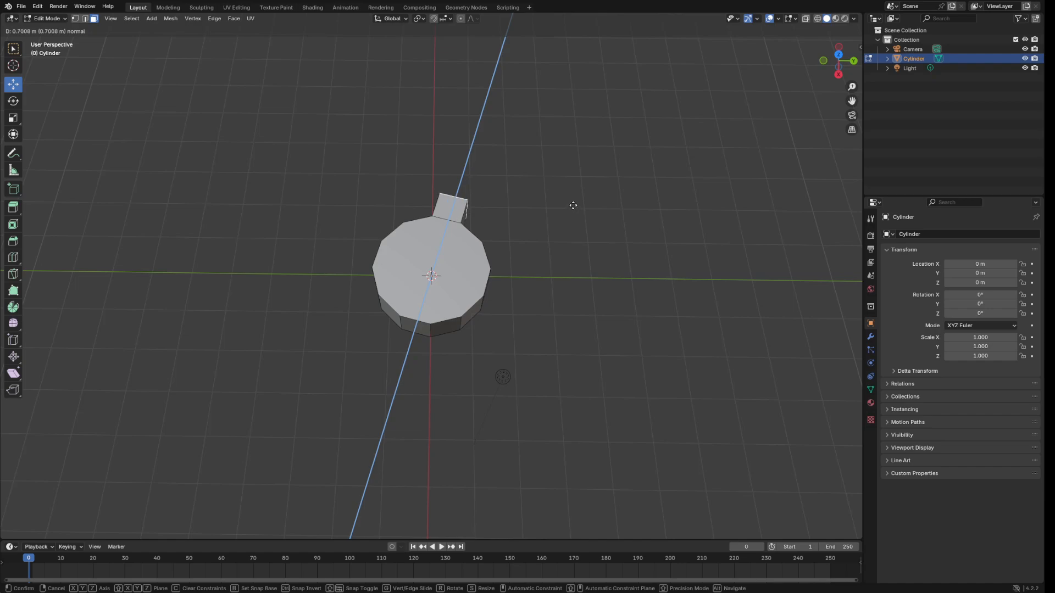
pyautogui.click(573, 204)
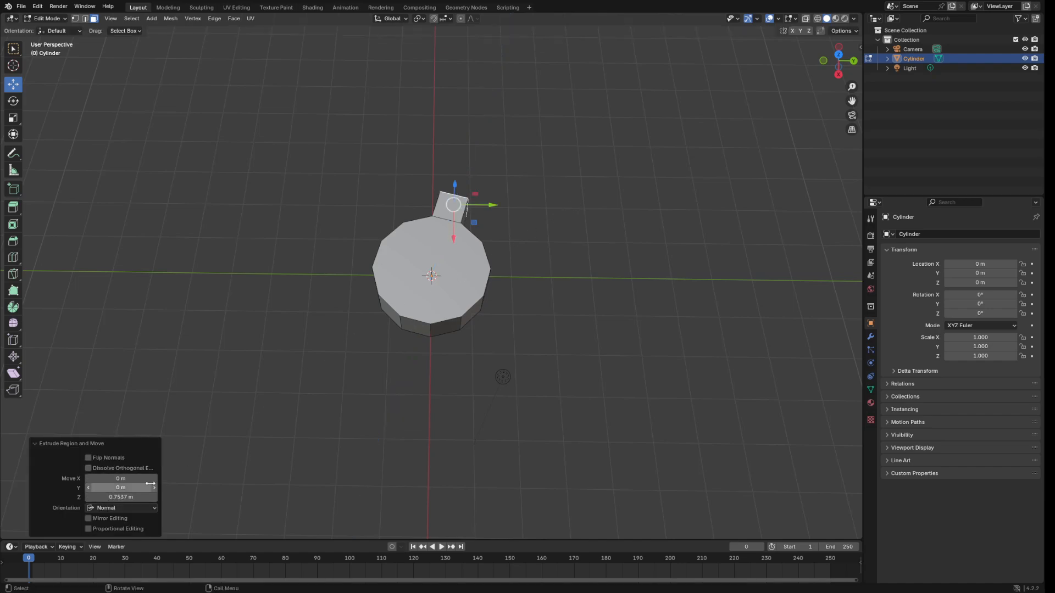
pyautogui.click(132, 497)
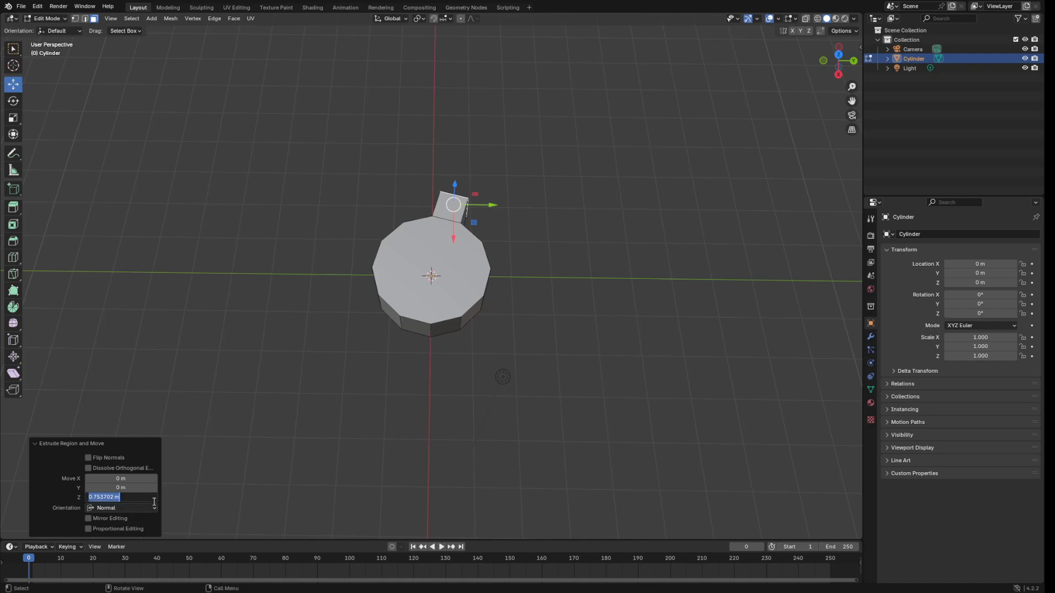
pyautogui.press('BackSpace')
pyautogui.write('0.75')
pyautogui.press('Return')
pyautogui.click(126, 497)
pyautogui.moveTo(103, 499); pyautogui.dragTo(70, 500)
# Extrude two more alternating side faces 0.75 m each into teeth.
pyautogui.moveTo(582, 252); pyautogui.dragTo(487, 286, button='middle')
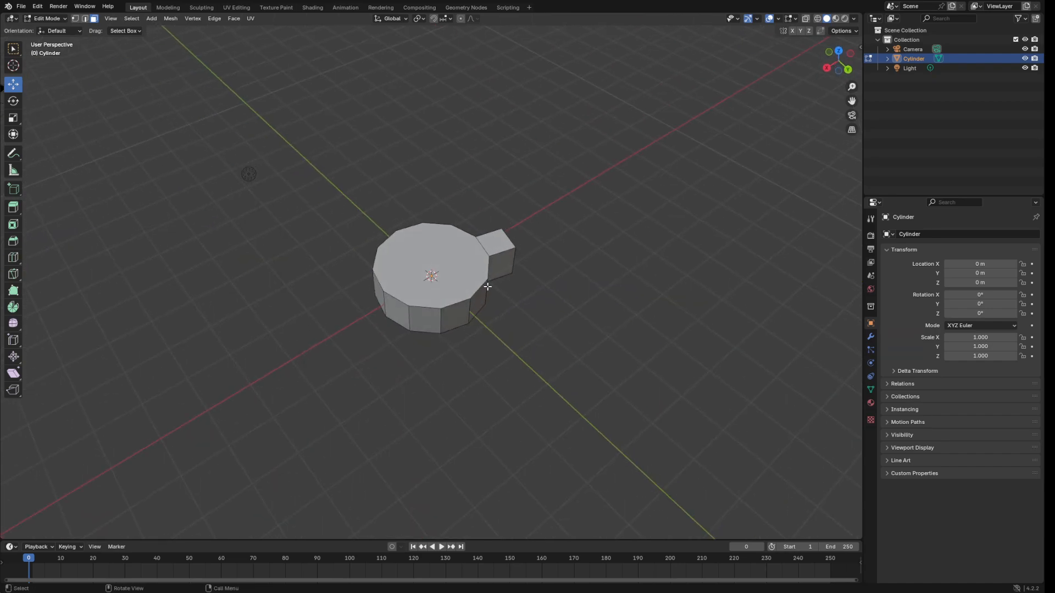
pyautogui.click(481, 297)
pyautogui.press('e')
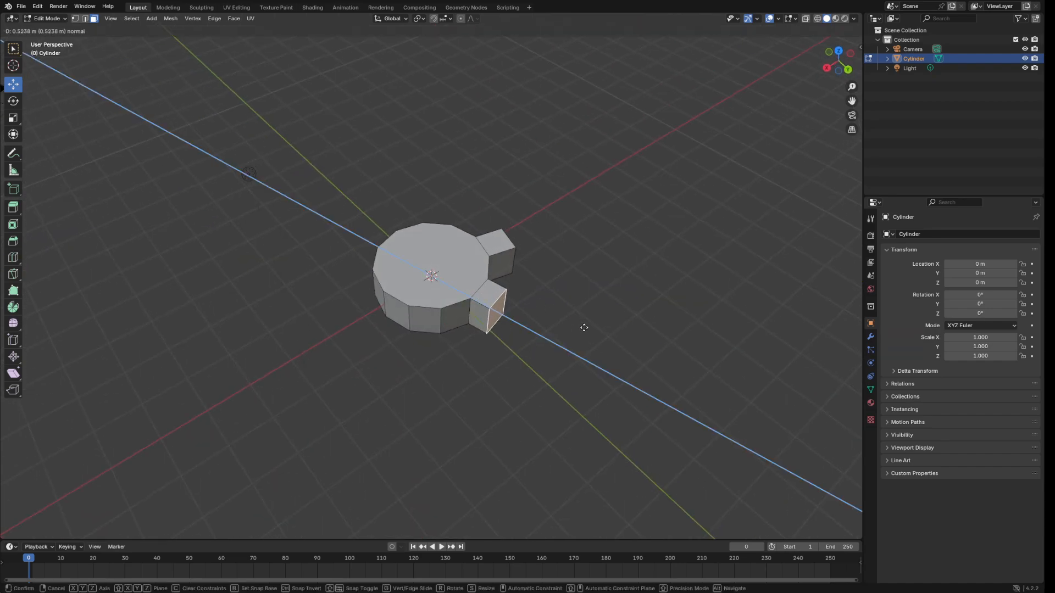
pyautogui.click(584, 327)
pyautogui.click(121, 496)
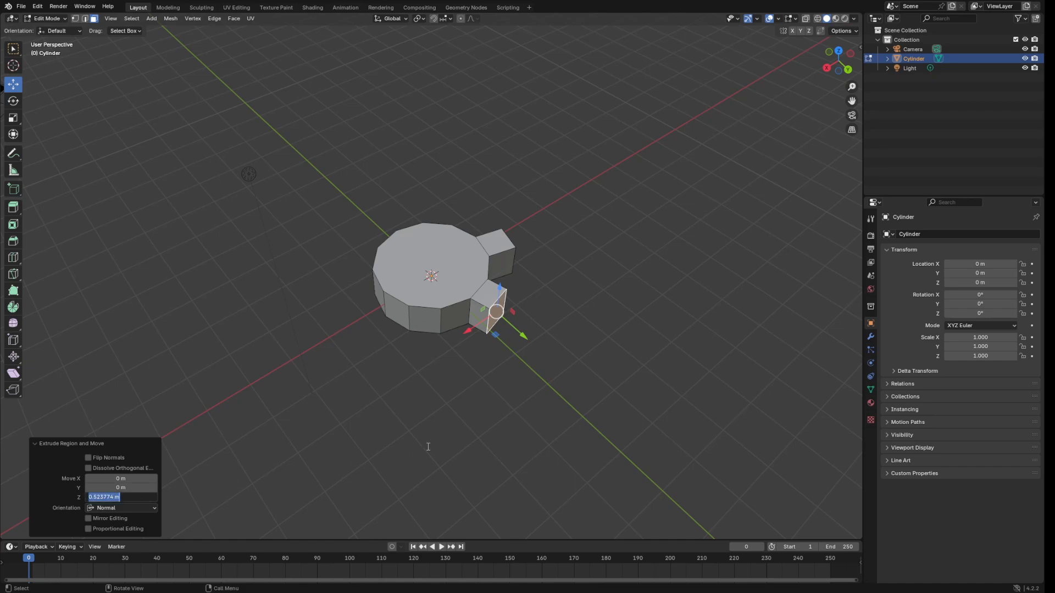
pyautogui.write('0.75')
pyautogui.press('Return')
pyautogui.hotkey('alt', 'a')
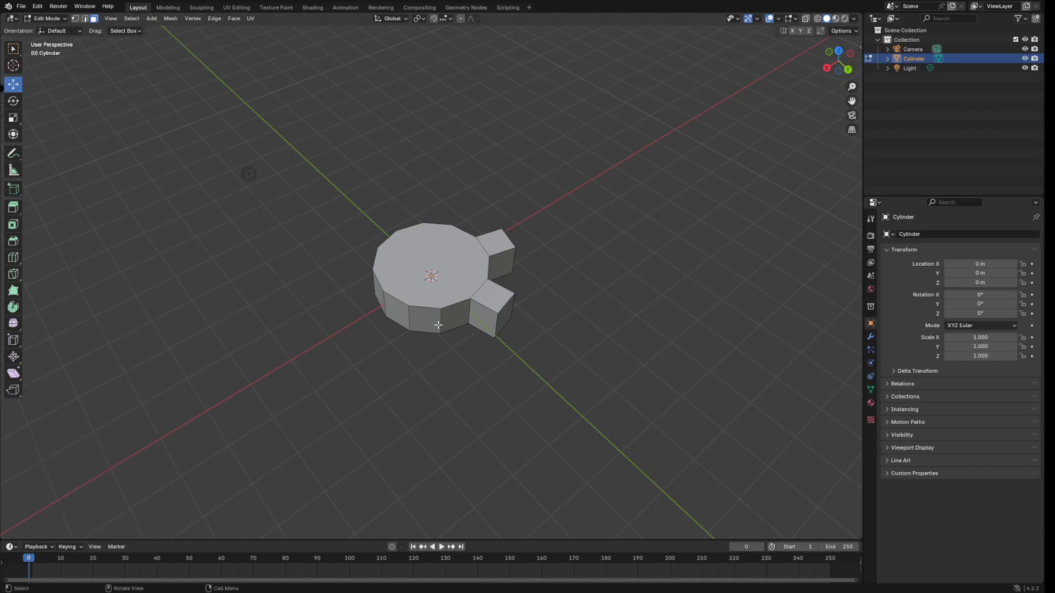
pyautogui.click(437, 325)
pyautogui.press('e')
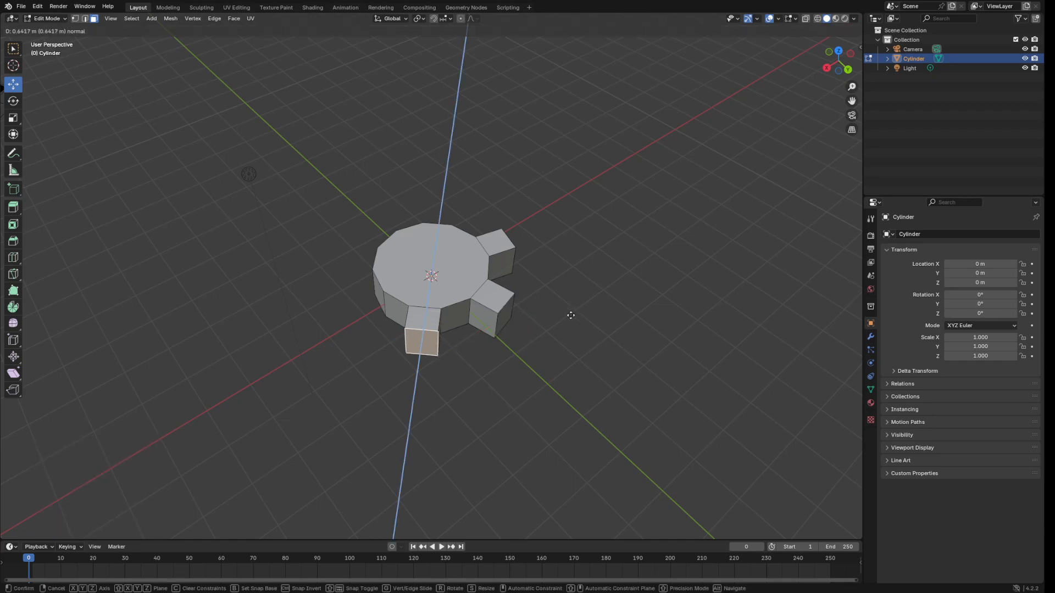
pyautogui.click(566, 313)
pyautogui.moveTo(565, 313); pyautogui.dragTo(614, 320, button='middle')
pyautogui.click(121, 496)
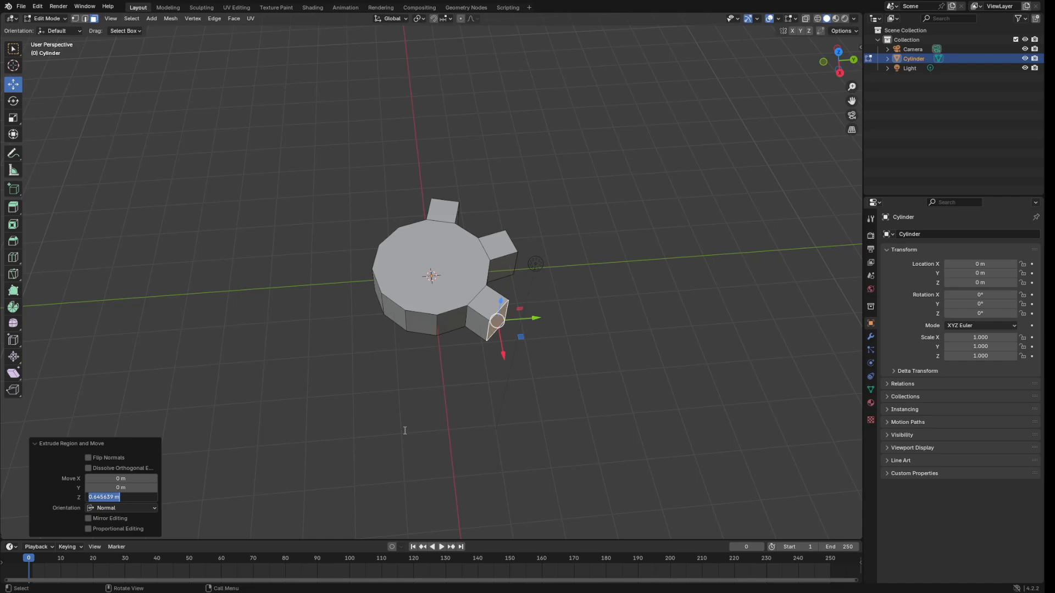
pyautogui.write('0.75')
pyautogui.press('Return')
# Extrude the front face and the next alternating face 0.75 m into teeth.
pyautogui.moveTo(638, 258); pyautogui.dragTo(561, 281, button='middle')
pyautogui.click(433, 320)
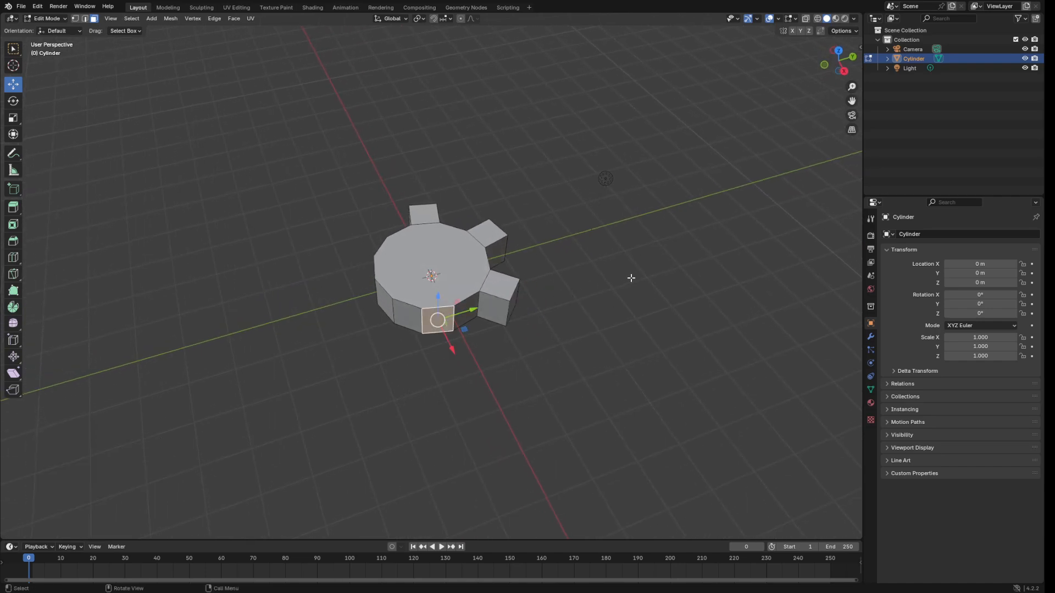
pyautogui.press('e')
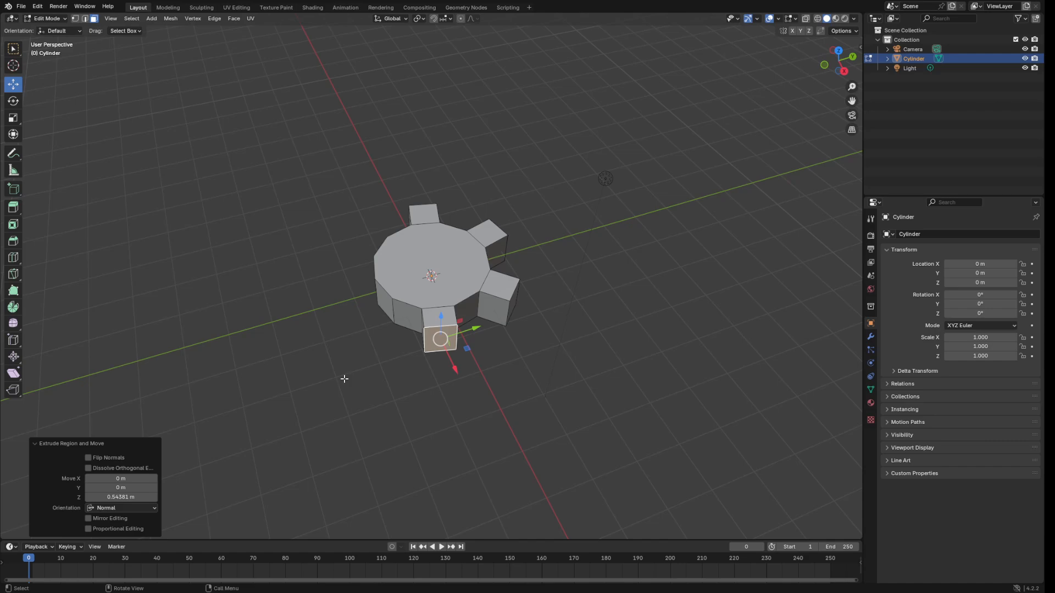
pyautogui.click(121, 497)
pyautogui.write('0.75')
pyautogui.press('Return')
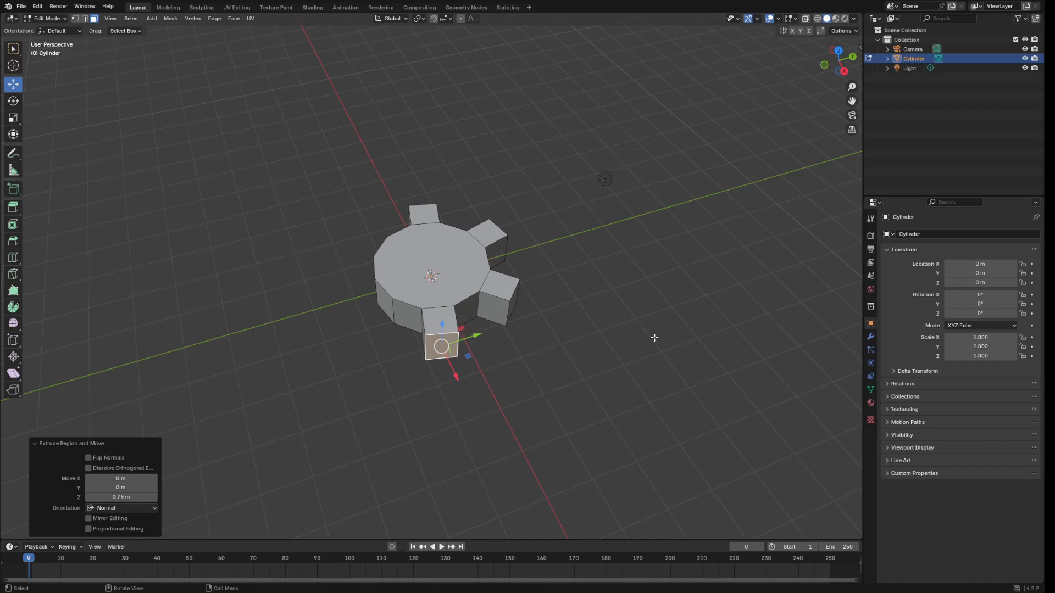
pyautogui.moveTo(608, 259); pyautogui.dragTo(657, 273, button='middle')
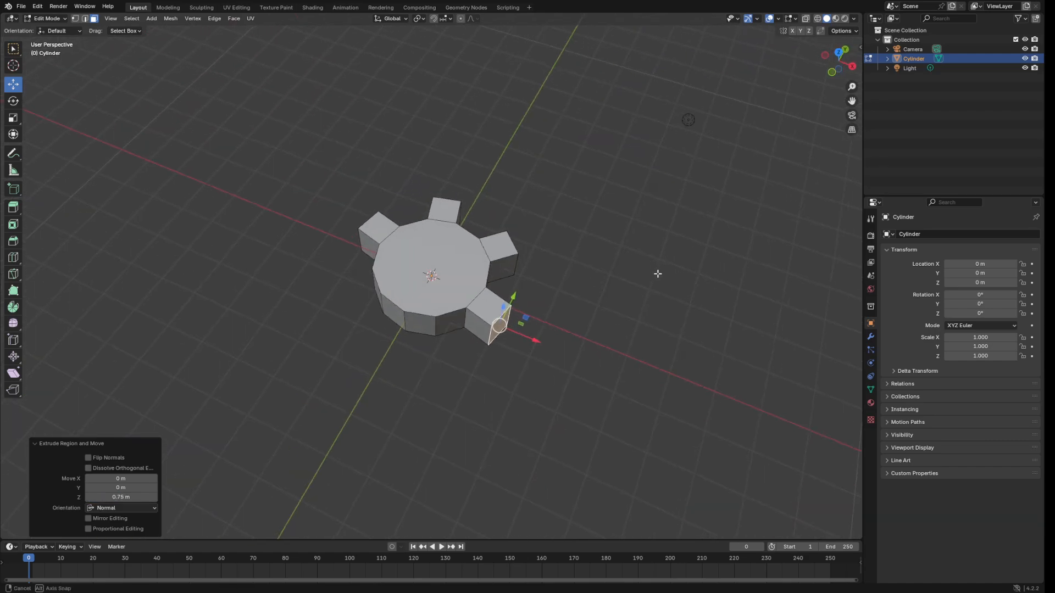
pyautogui.click(418, 328)
pyautogui.press('e')
pyautogui.click(527, 330)
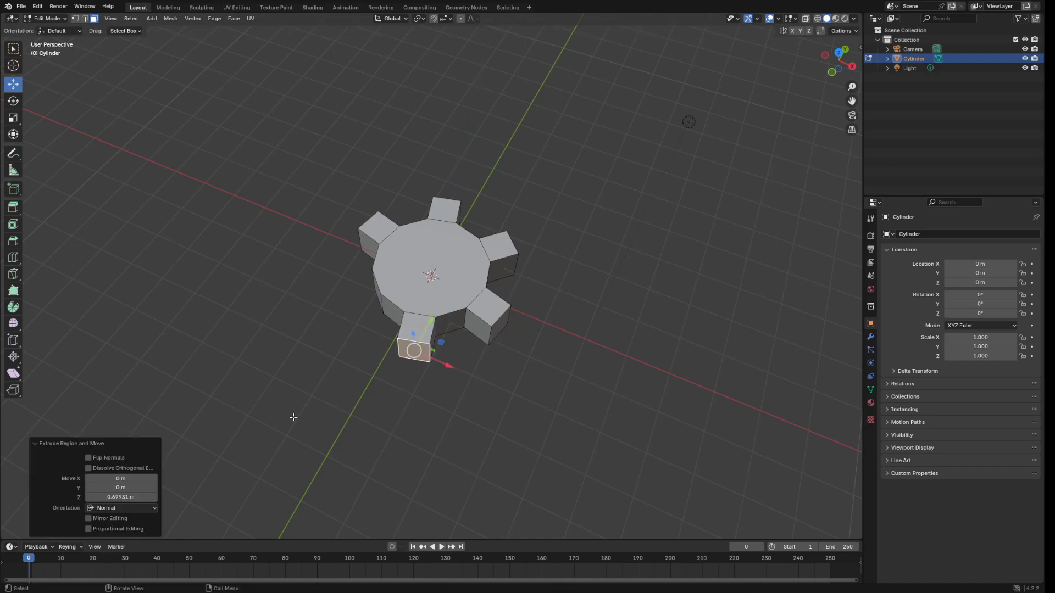
pyautogui.click(154, 497)
pyautogui.write('0.75')
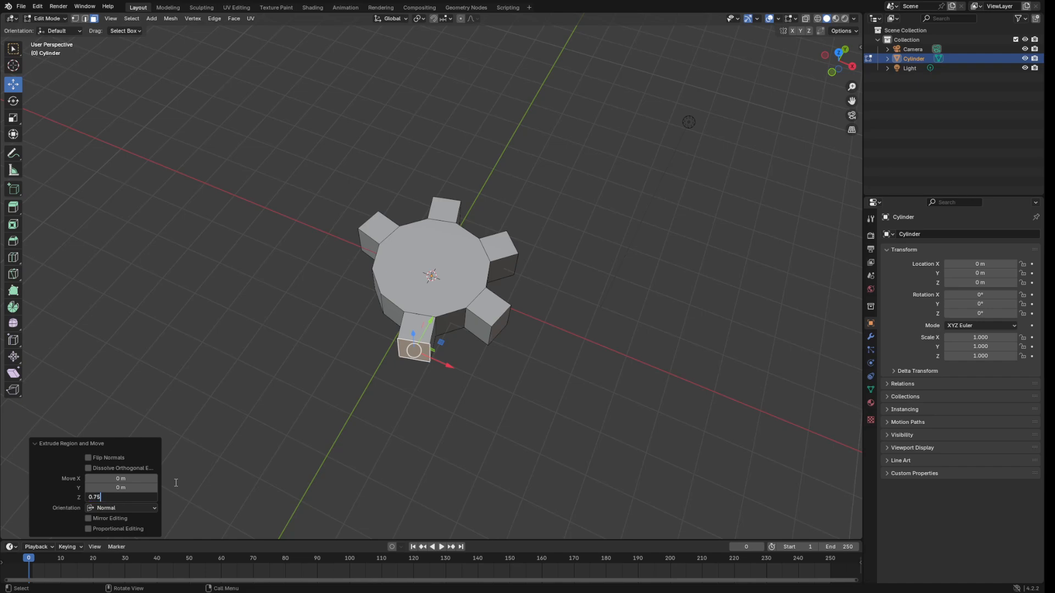
pyautogui.press('Return')
# Extrude the last alternating side face 0.75 m, completing six teeth.
pyautogui.moveTo(511, 383); pyautogui.dragTo(584, 328, button='middle')
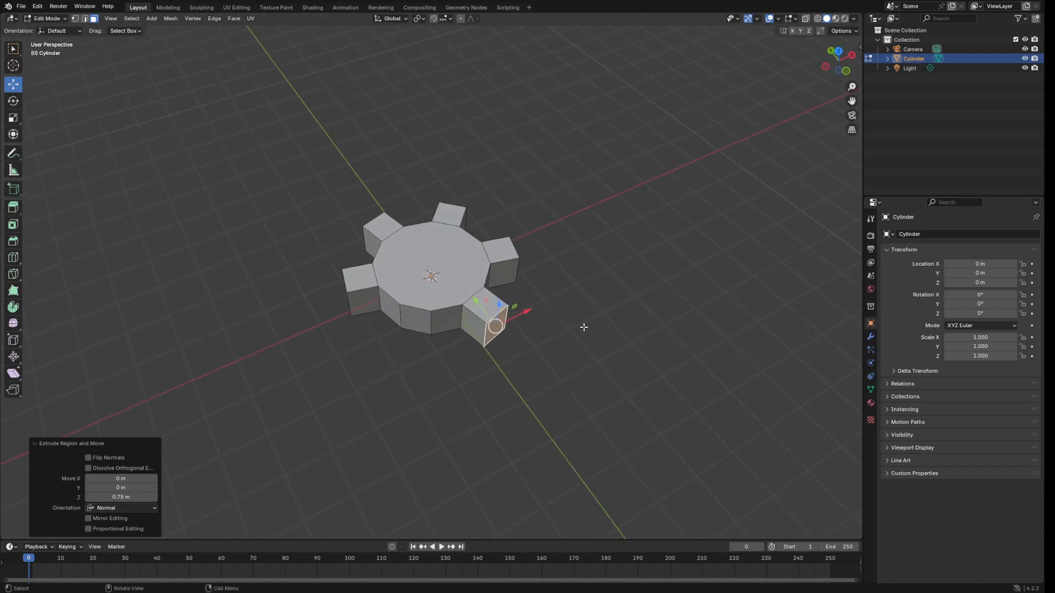
pyautogui.click(431, 325)
pyautogui.press('e')
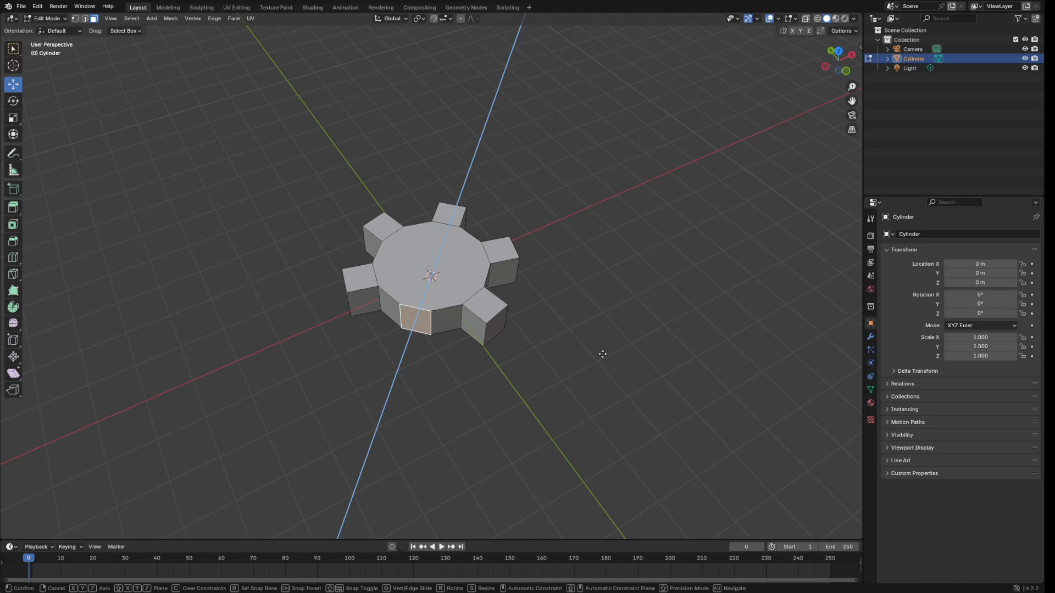
pyautogui.click(583, 370)
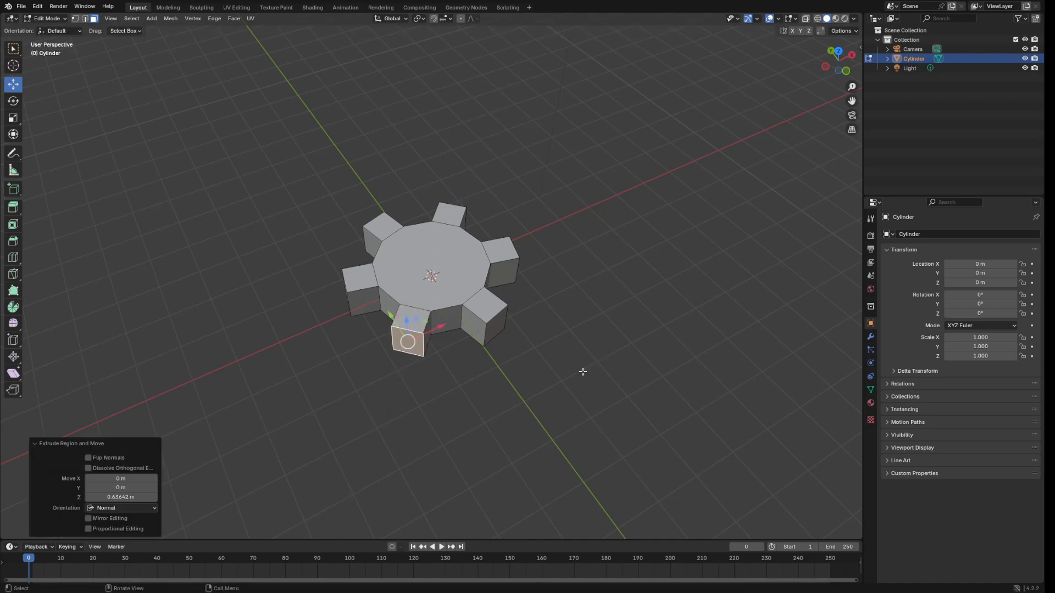
pyautogui.click(121, 496)
pyautogui.write('.75')
pyautogui.press('Return')
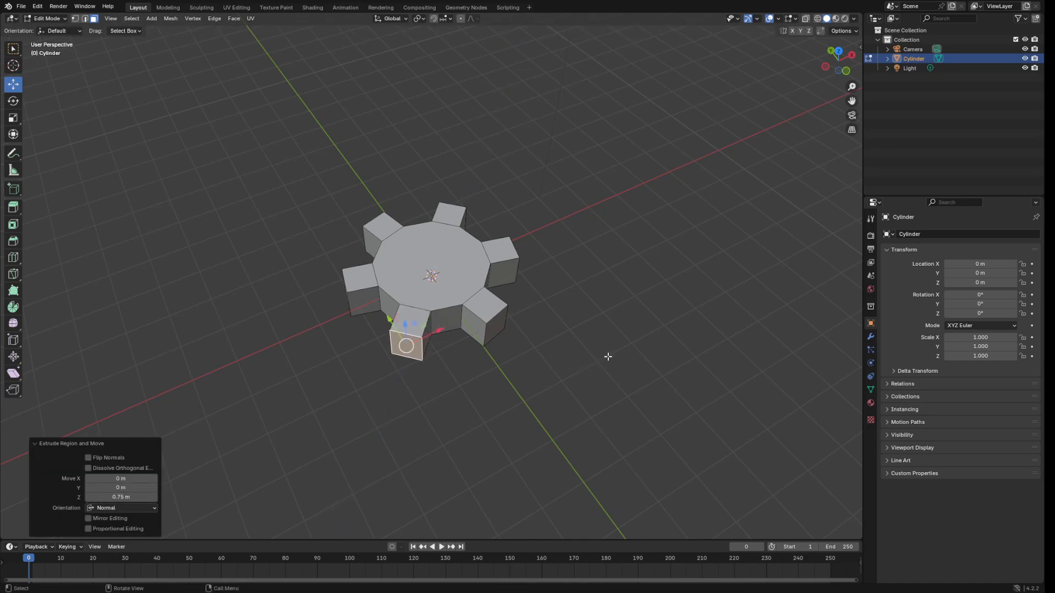
pyautogui.click(616, 353)
pyautogui.moveTo(628, 328); pyautogui.dragTo(431, 275, button='middle')
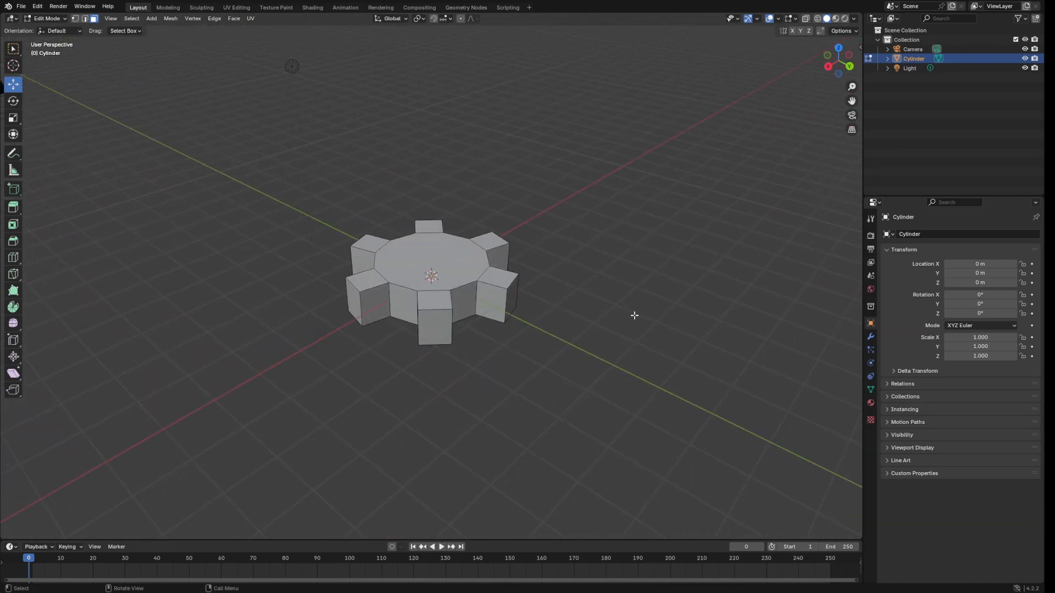
pyautogui.moveTo(527, 160); pyautogui.dragTo(598, 199, button='middle')
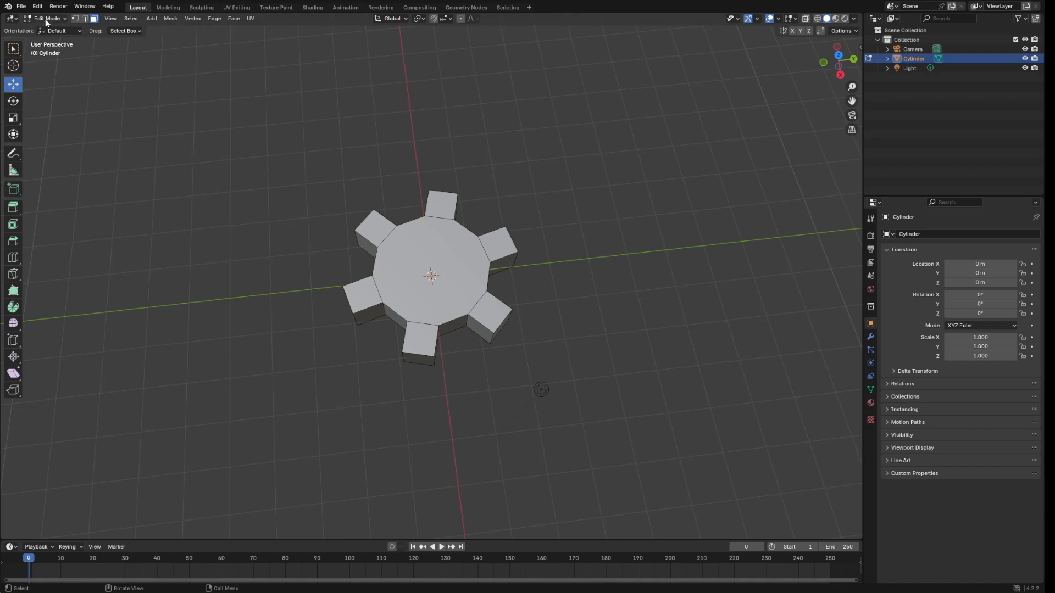
# Extrude the gear's top face upward with Move Z set to 0.15 m.
pyautogui.click(448, 253)
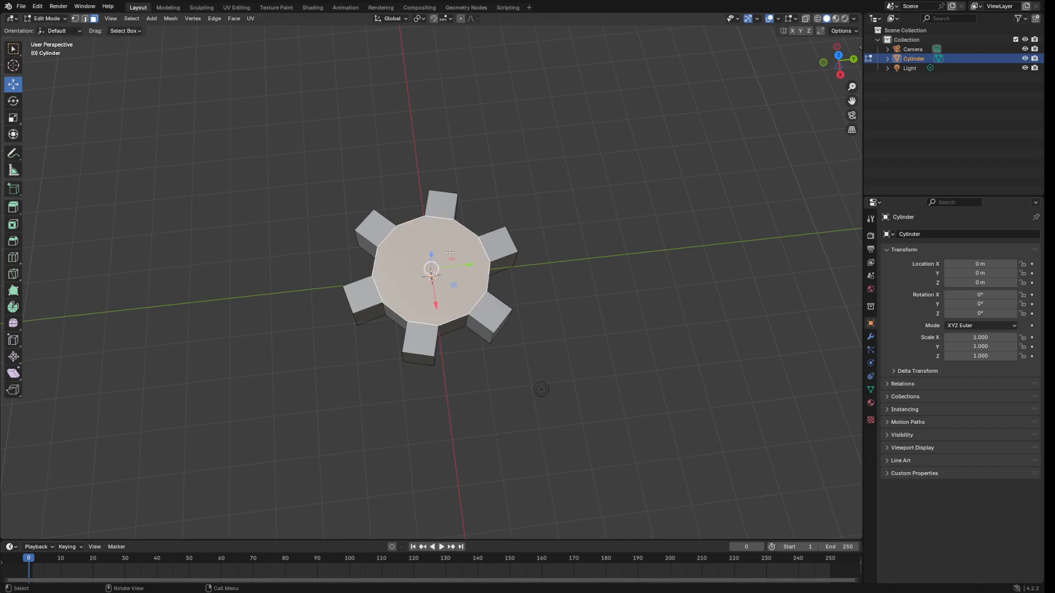
pyautogui.moveTo(631, 217); pyautogui.dragTo(622, 130, button='middle')
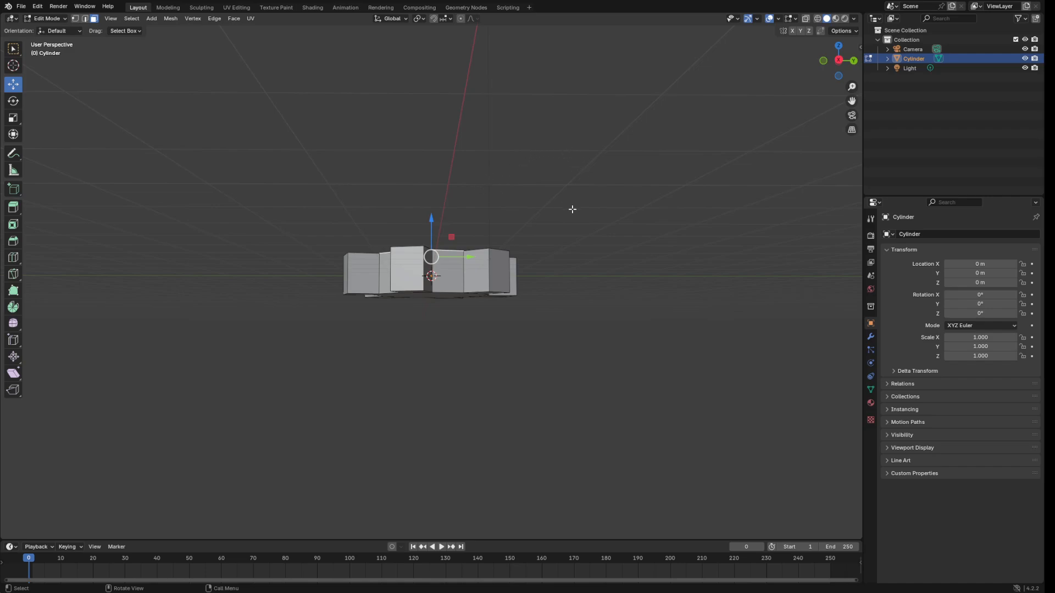
pyautogui.moveTo(587, 195); pyautogui.dragTo(587, 245, button='middle')
pyautogui.press('e')
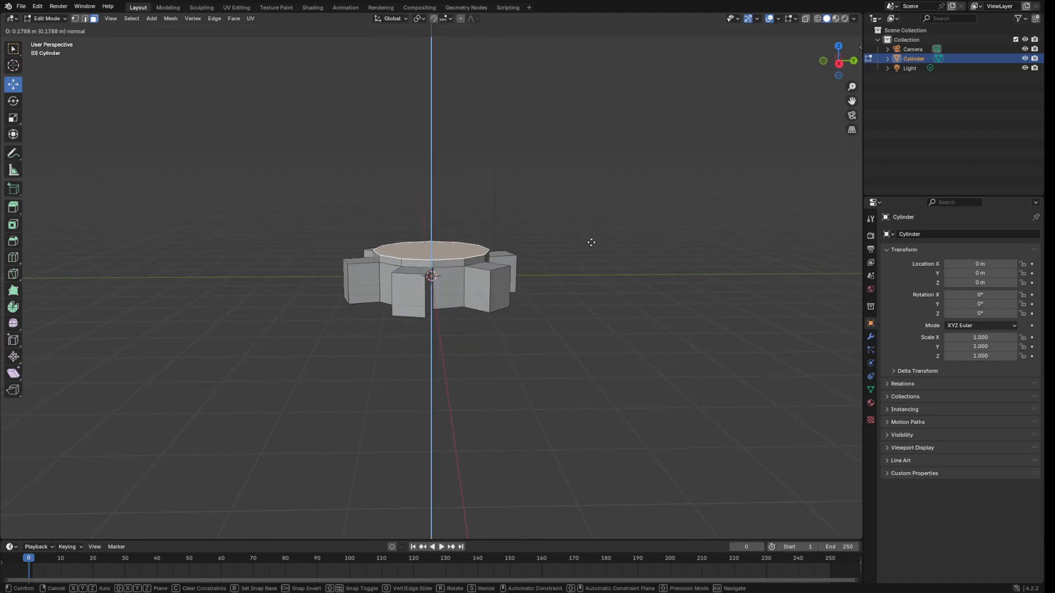
pyautogui.click(591, 242)
pyautogui.moveTo(648, 179); pyautogui.dragTo(318, 242, button='middle')
pyautogui.moveTo(598, 235); pyautogui.dragTo(625, 181, button='middle')
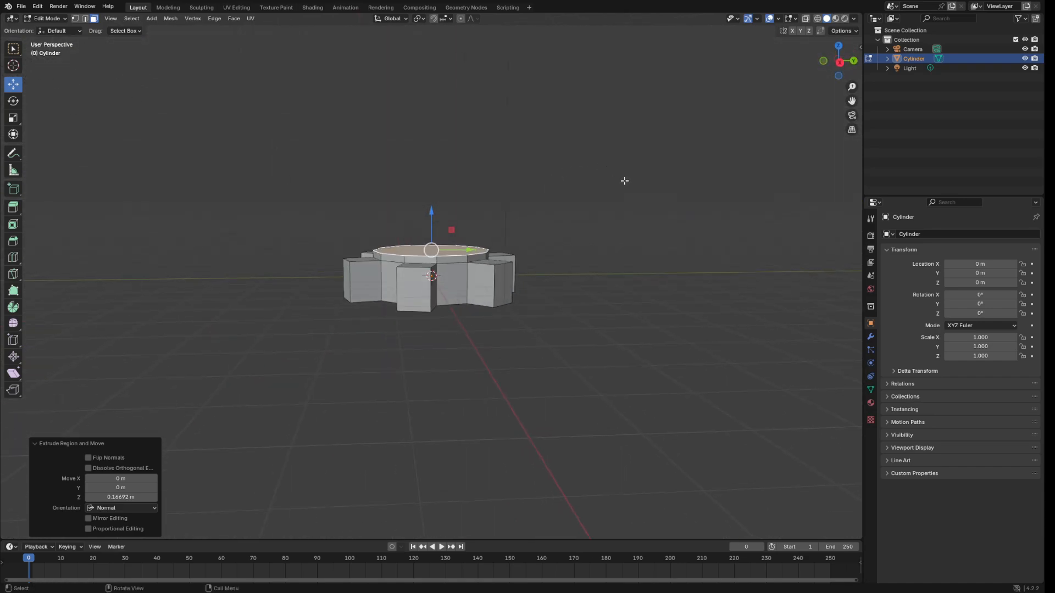
pyautogui.click(136, 496)
pyautogui.press('BackSpace')
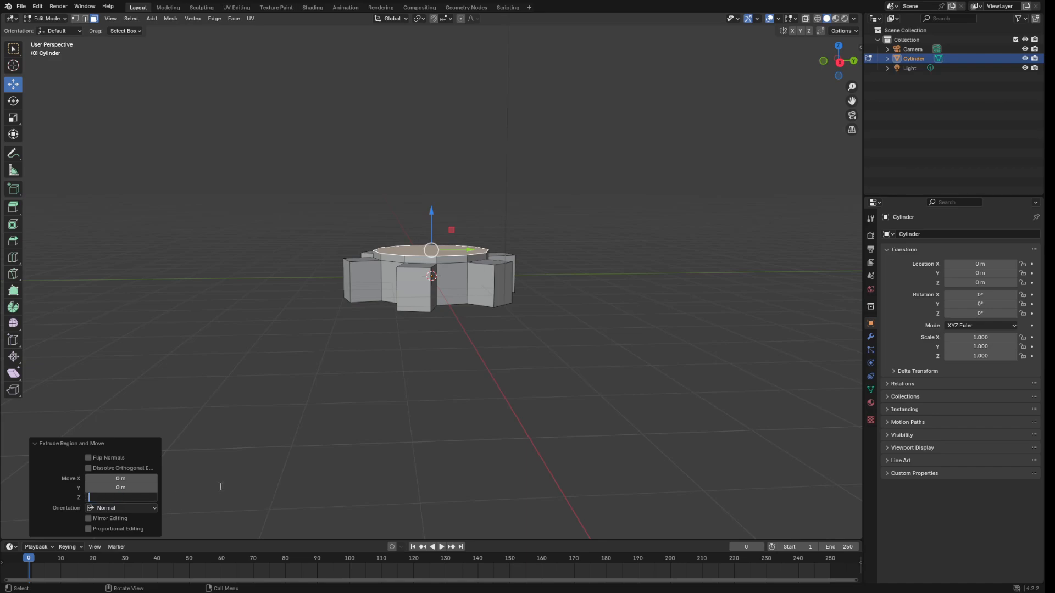
pyautogui.write('0.15')
pyautogui.press('Return')
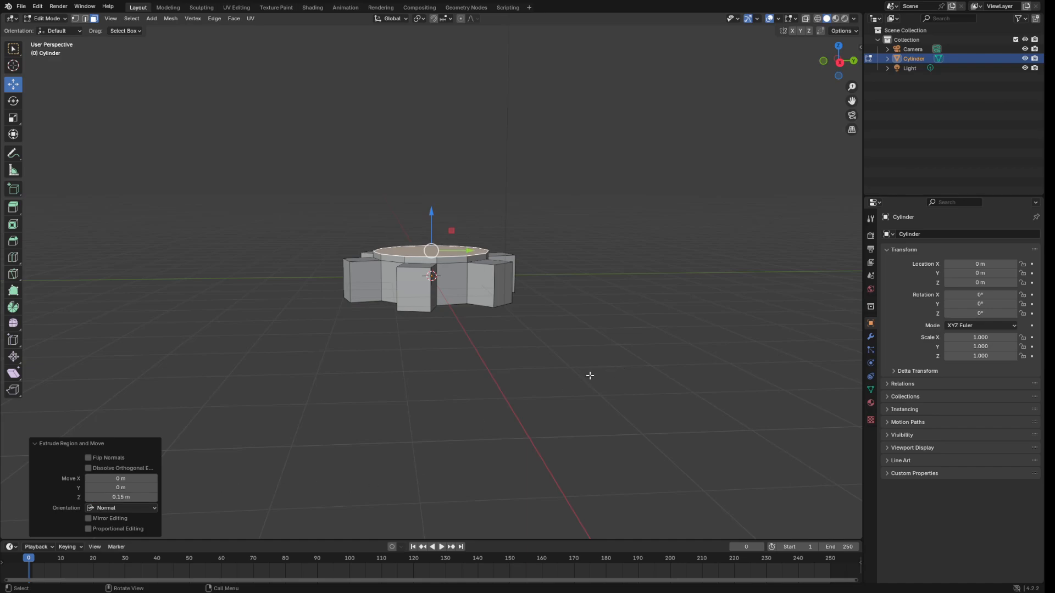
pyautogui.moveTo(584, 345); pyautogui.dragTo(569, 311, button='middle')
# Extrude the bottom face downward, correcting the distance from 0.75 to 0.15 m.
pyautogui.click(442, 295)
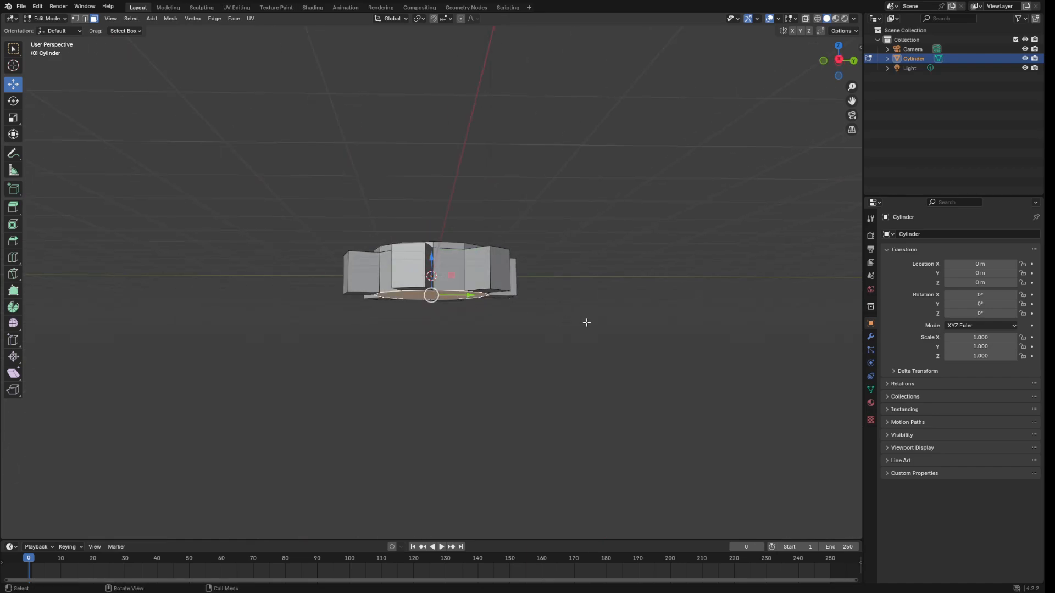
pyautogui.press('e')
pyautogui.click(581, 328)
pyautogui.click(117, 497)
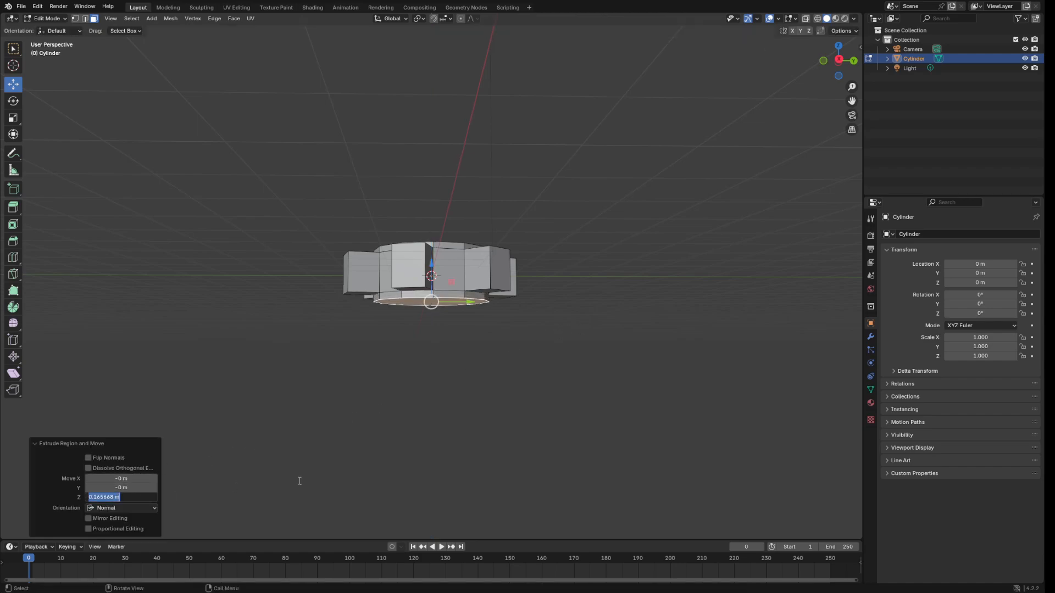
pyautogui.write('0.75')
pyautogui.press('Return')
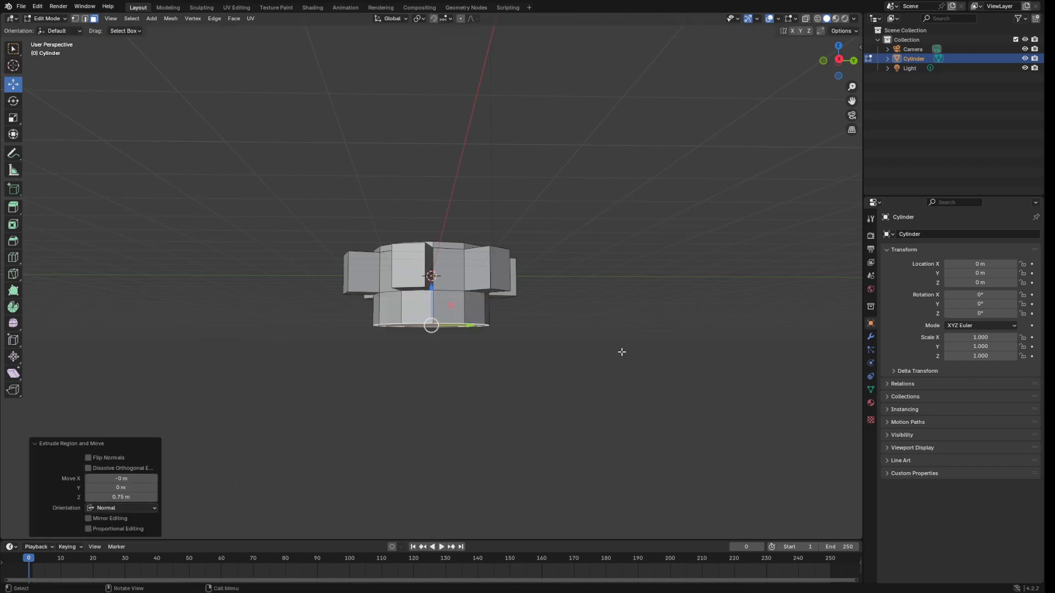
pyautogui.click(124, 497)
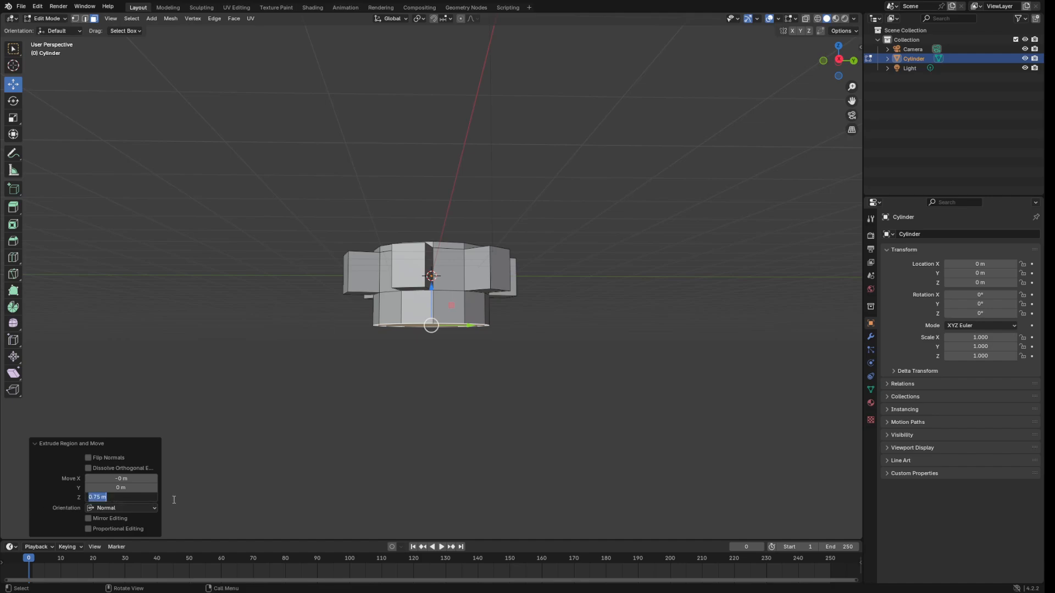
pyautogui.press('BackSpace')
pyautogui.write('0.15')
pyautogui.press('Return')
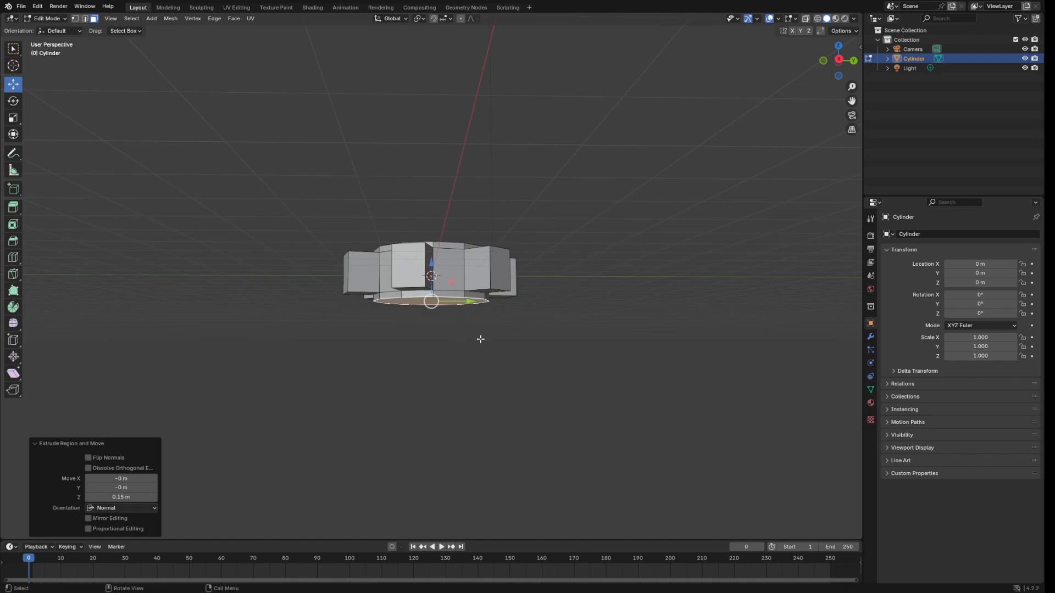
pyautogui.moveTo(480, 338); pyautogui.dragTo(598, 314, button='middle')
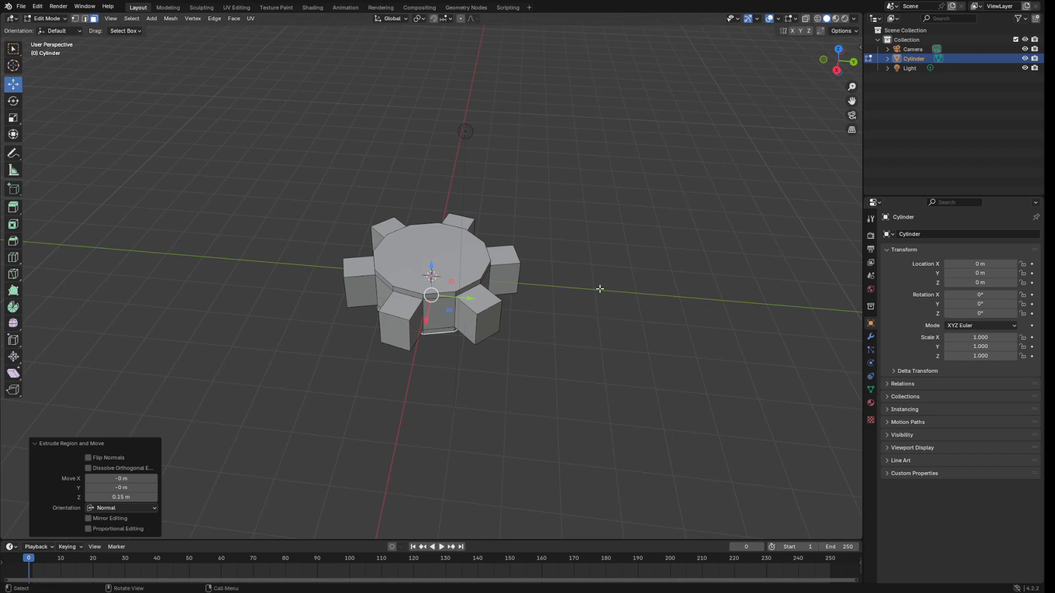
# Extrude the right tooth's end face a further 0.1 m.
pyautogui.moveTo(543, 319); pyautogui.dragTo(494, 310, button='middle')
pyautogui.click(497, 310)
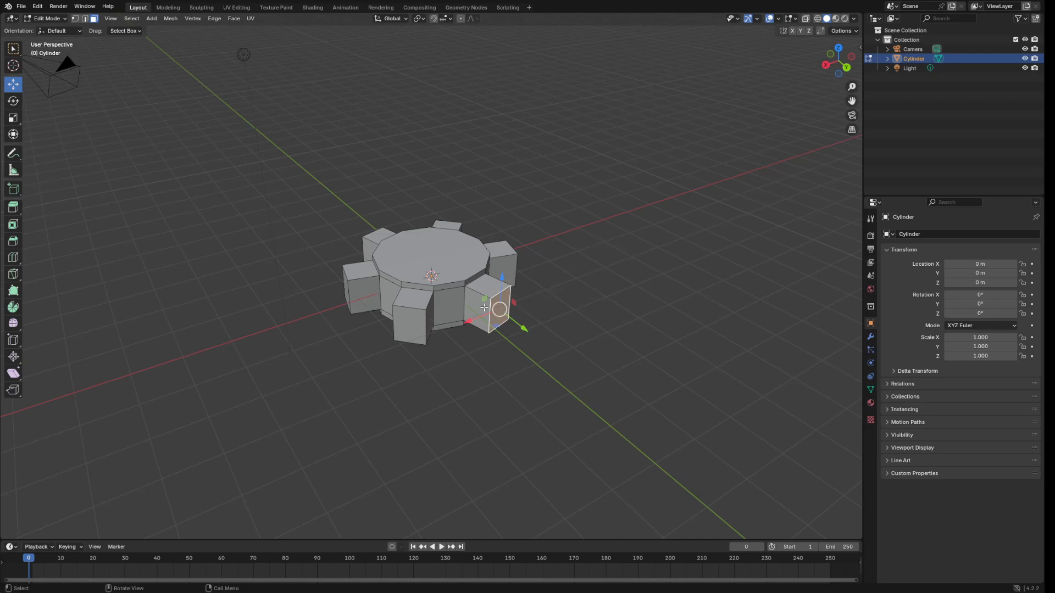
pyautogui.moveTo(603, 236); pyautogui.dragTo(586, 229, button='middle')
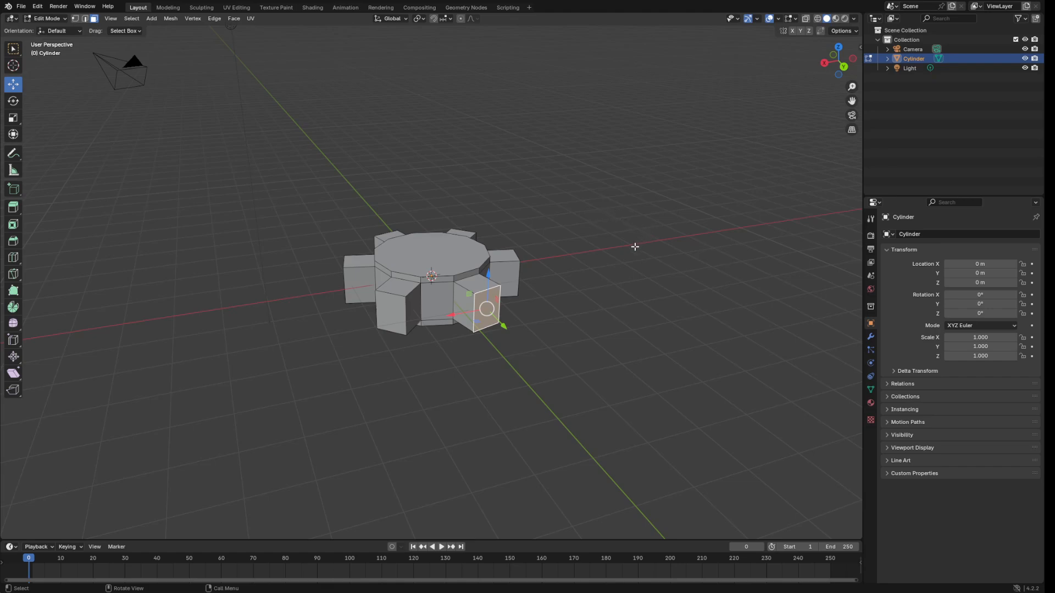
pyautogui.moveTo(637, 250); pyautogui.dragTo(658, 260, button='middle')
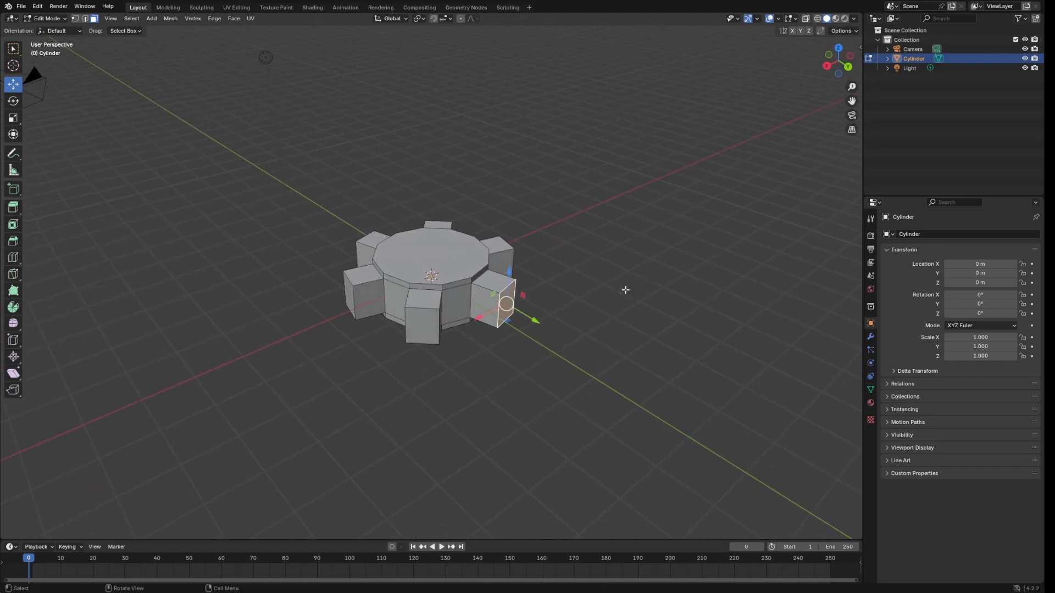
pyautogui.press('e')
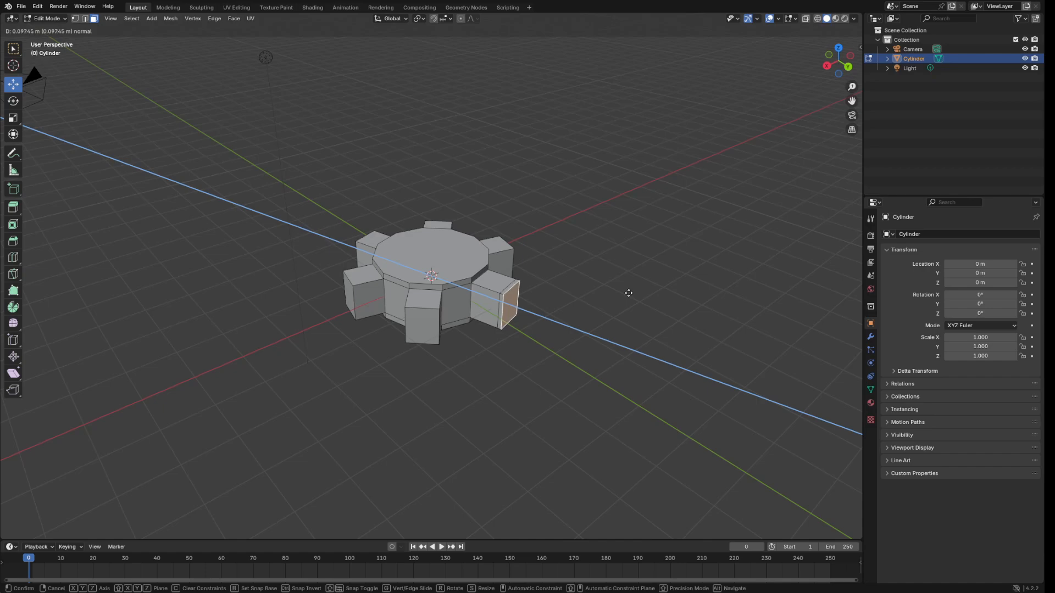
pyautogui.click(629, 294)
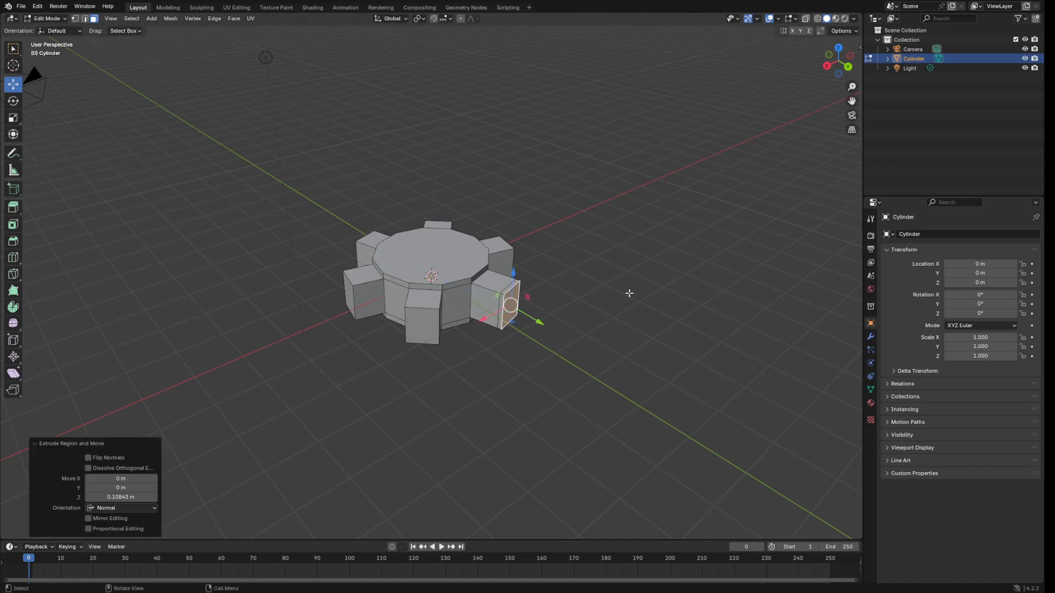
pyautogui.click(128, 497)
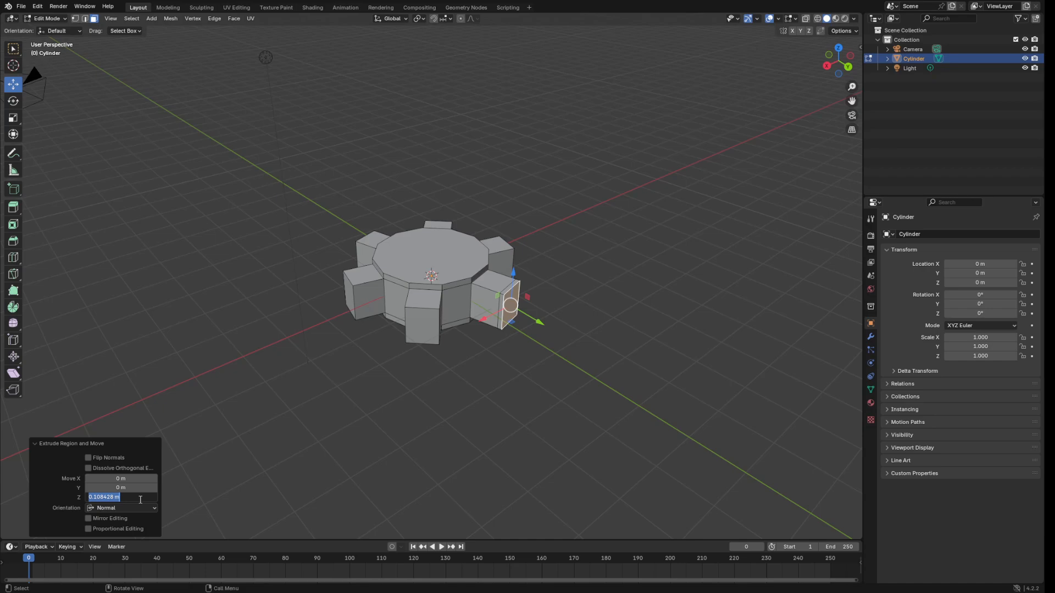
pyautogui.press('BackSpace')
pyautogui.write('0.1')
pyautogui.press('Return')
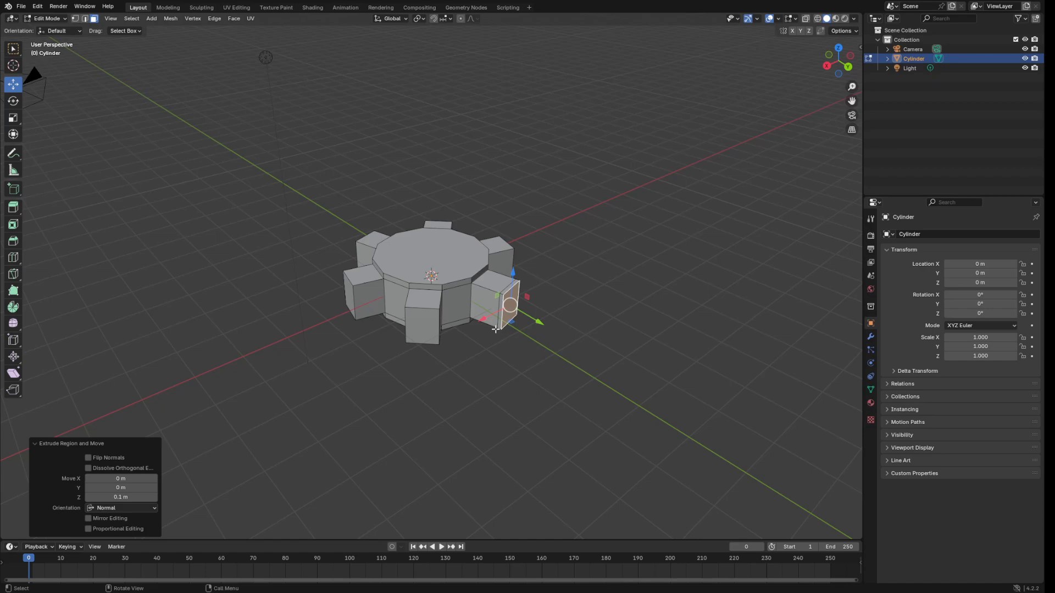
pyautogui.click(136, 497)
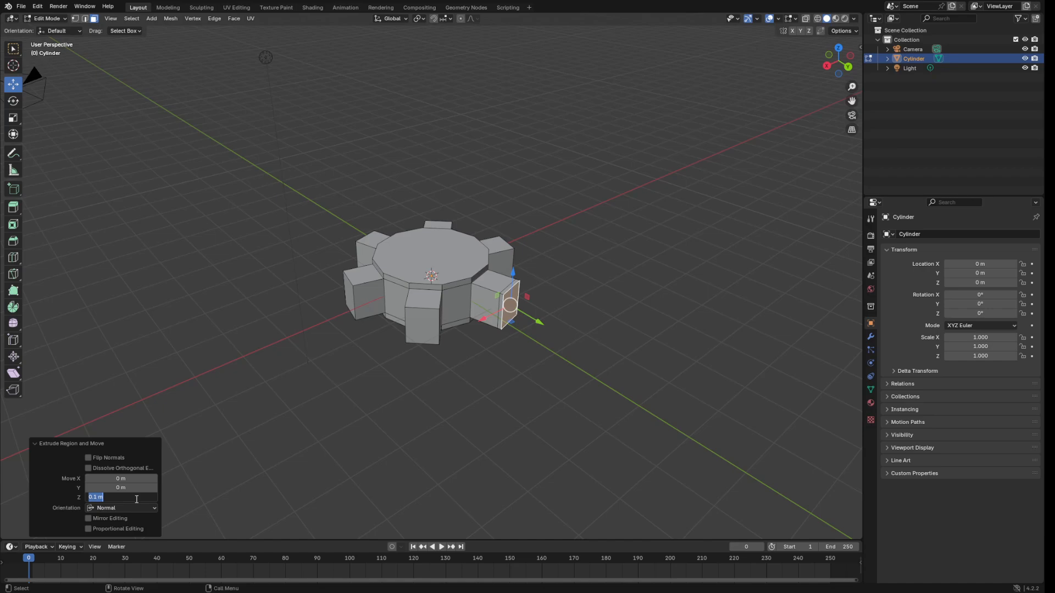
pyautogui.click(94, 498)
pyautogui.moveTo(98, 497); pyautogui.dragTo(58, 503)
pyautogui.click(471, 398)
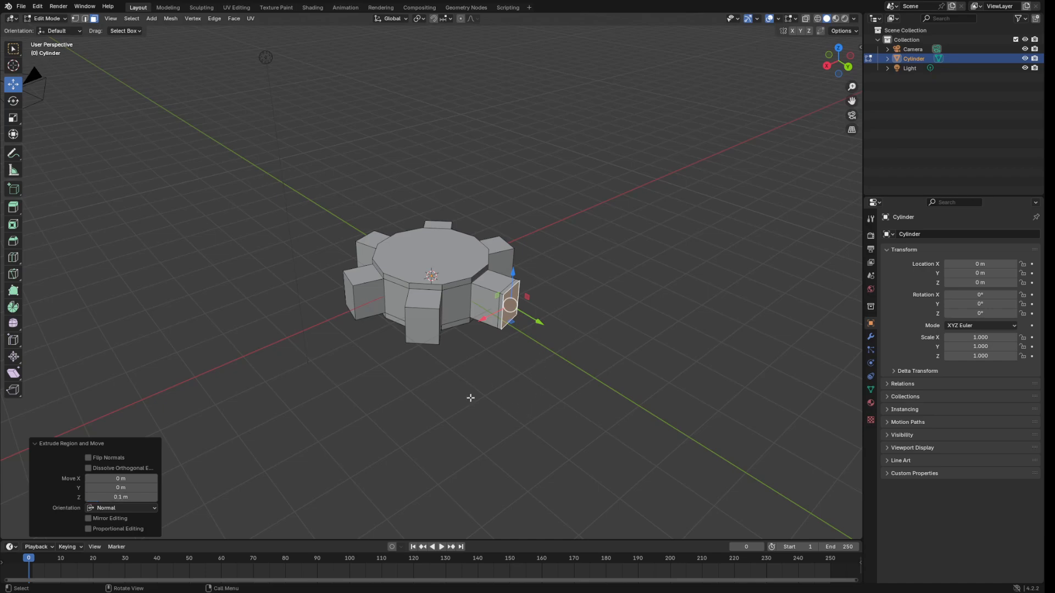
# Extrude the front tooth's end face 0.1 m, then try a 0.79 scale and undo it.
pyautogui.click(426, 340)
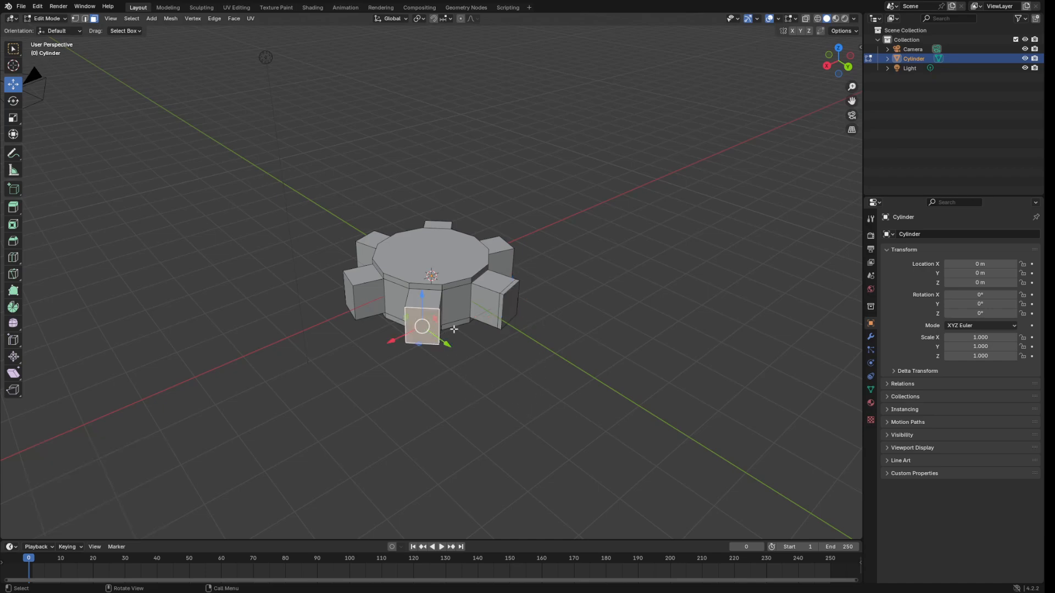
pyautogui.press('e')
pyautogui.click(512, 317)
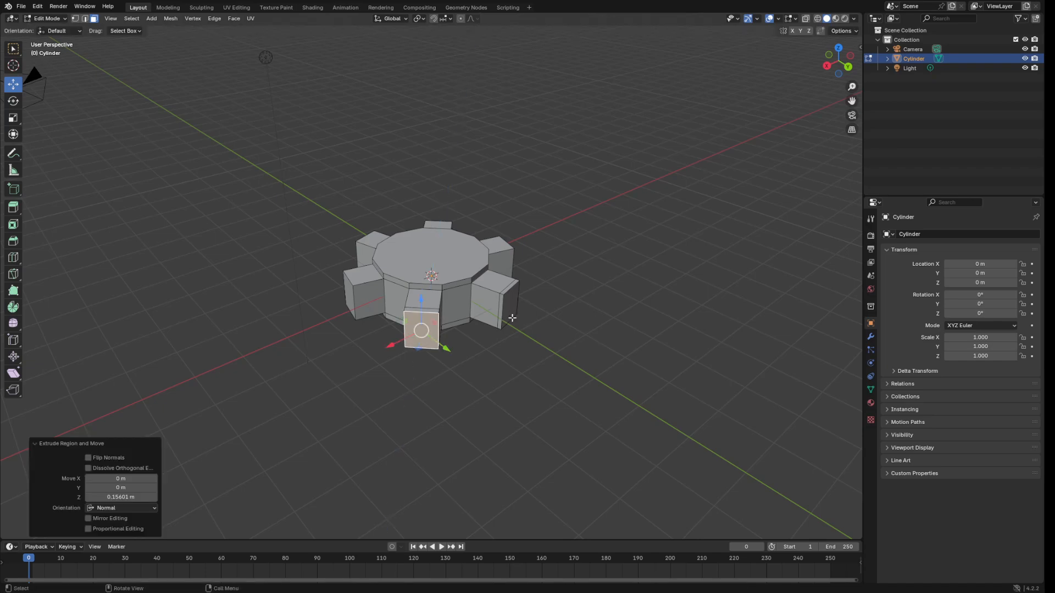
pyautogui.click(121, 496)
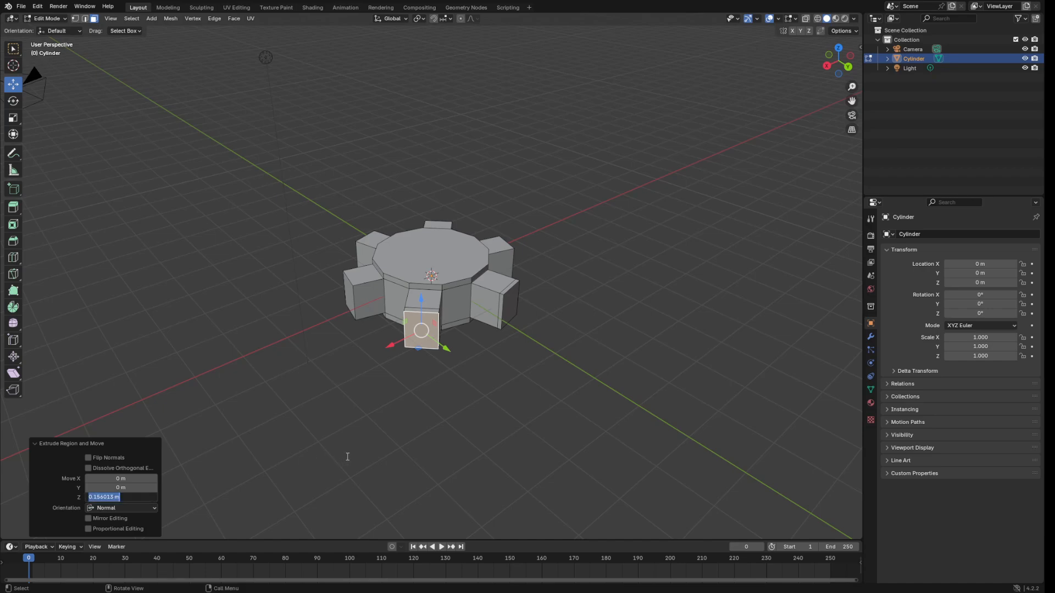
pyautogui.write('0.1')
pyautogui.press('Return')
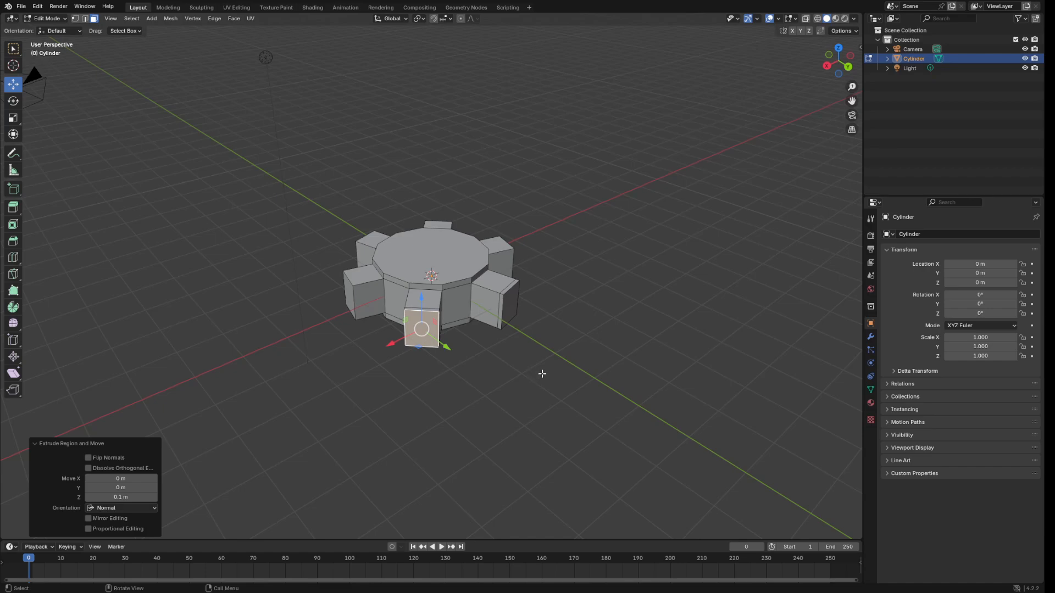
pyautogui.press('s')
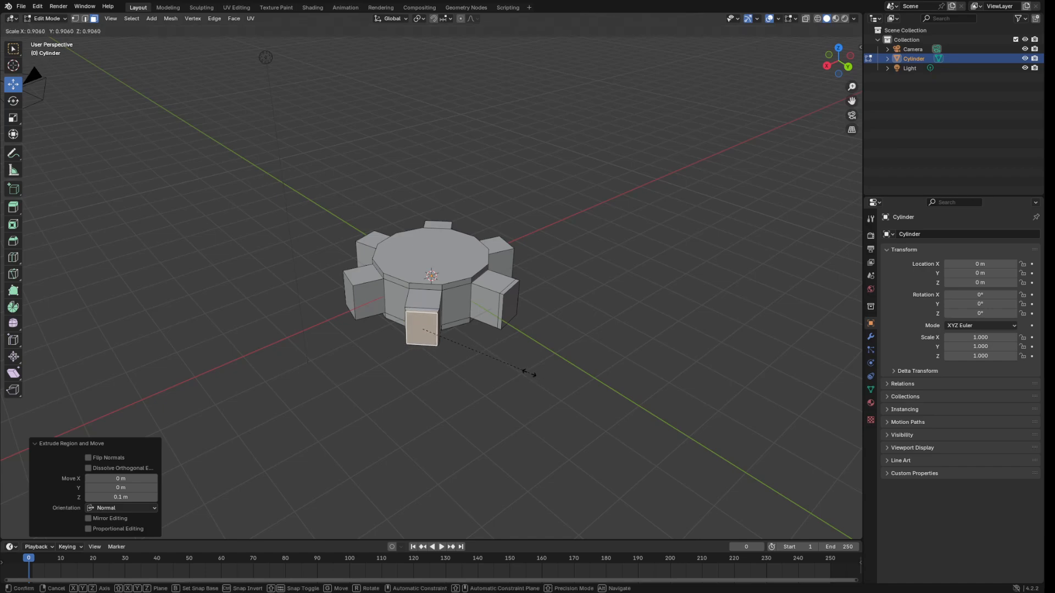
pyautogui.click(514, 371)
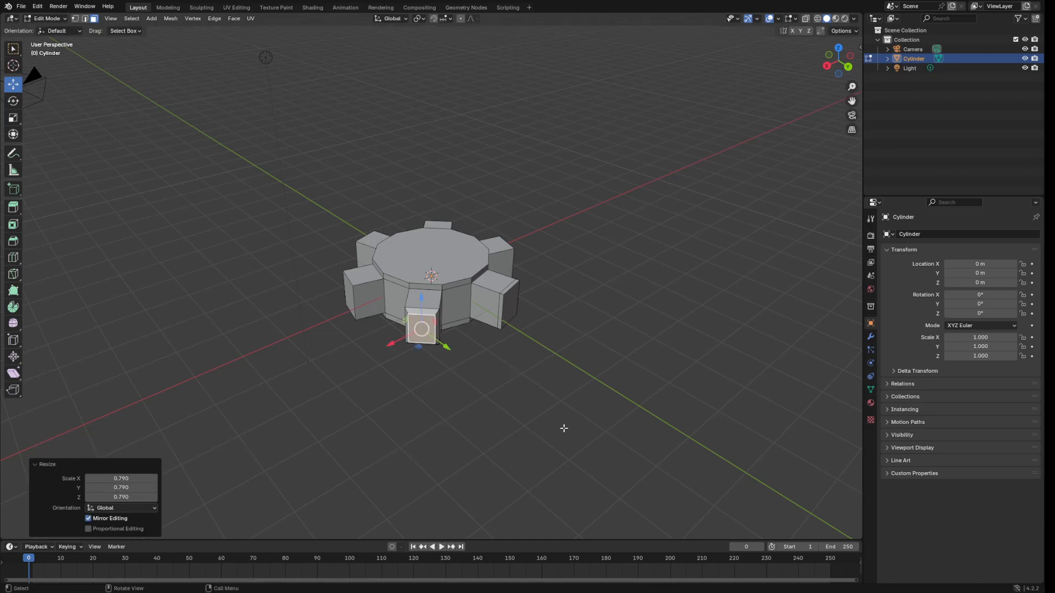
pyautogui.hotkey('ctrl', 'z')
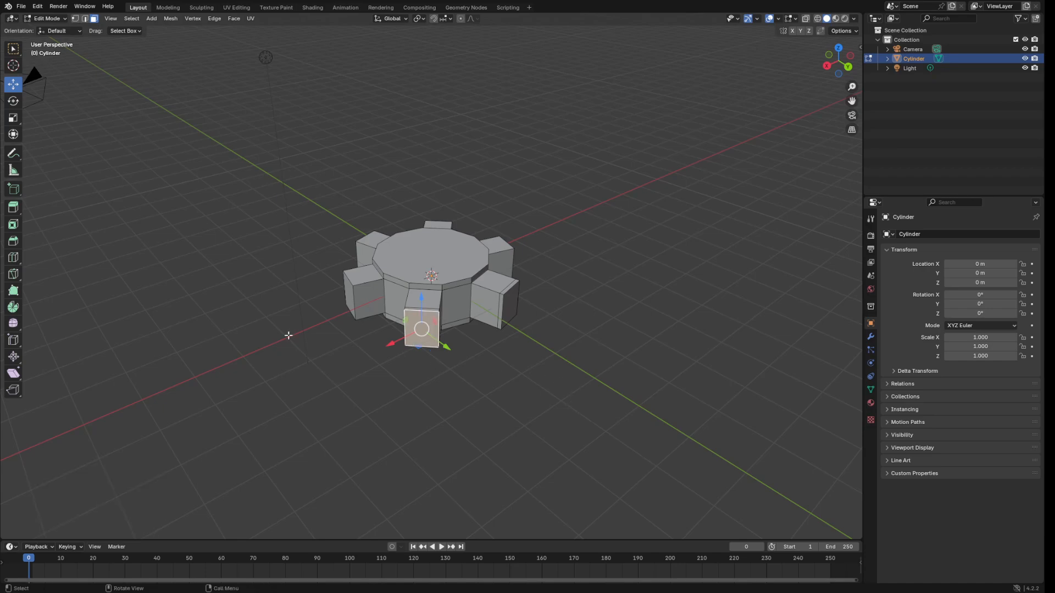
# Extrude the left and front-left tooth end faces outward by 0.1 m each.
pyautogui.click(349, 300)
pyautogui.press('e')
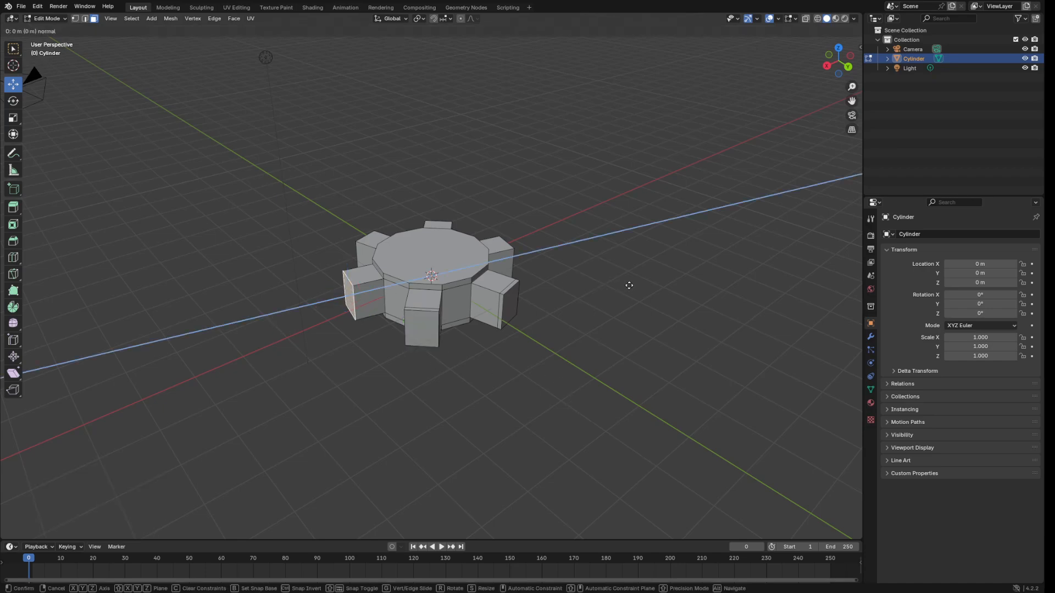
pyautogui.click(623, 286)
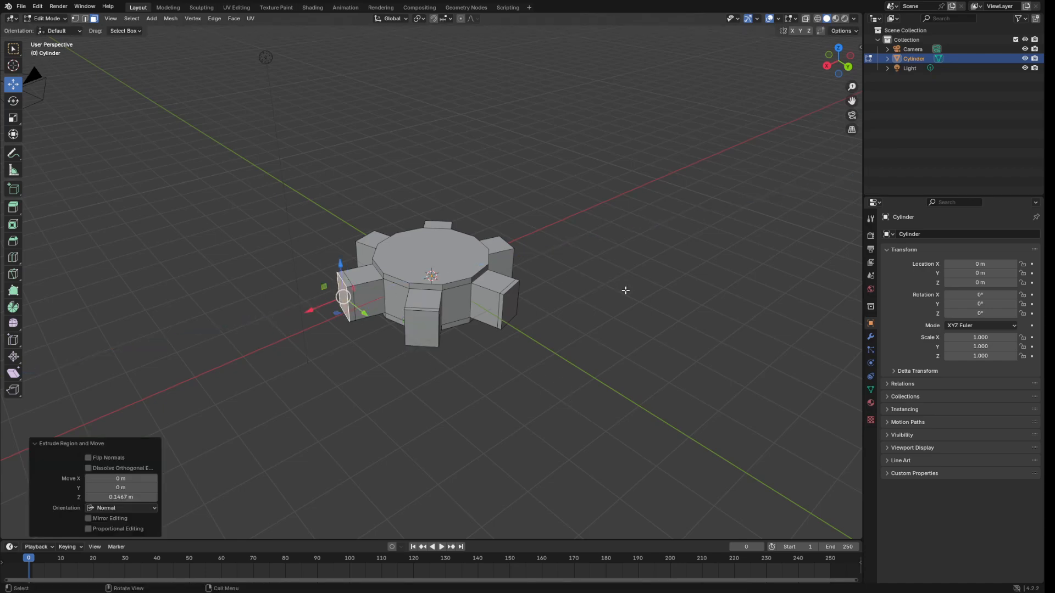
pyautogui.click(137, 497)
pyautogui.write('0.1')
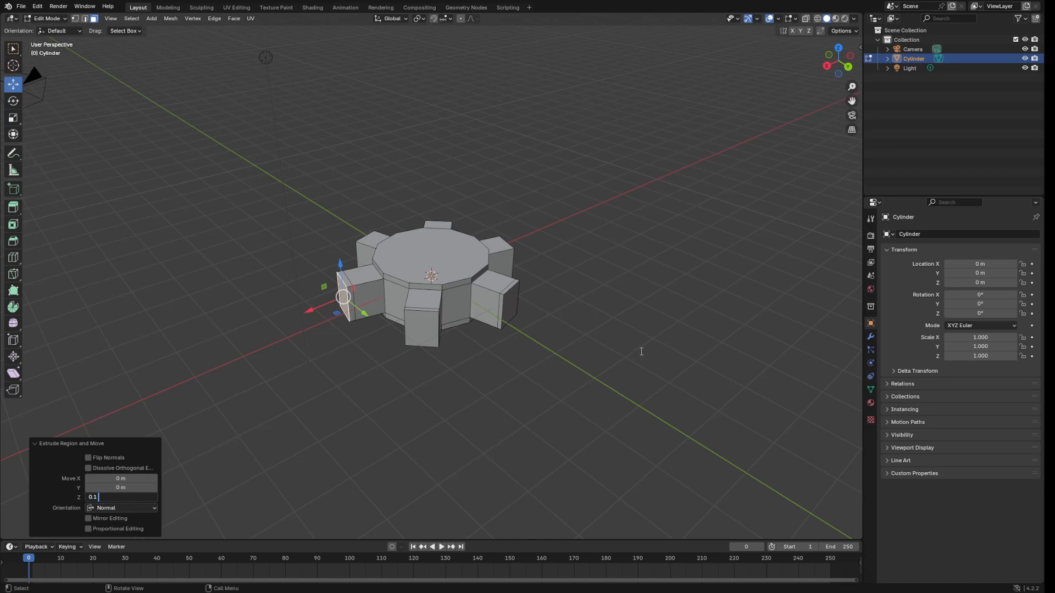
pyautogui.press('Return')
pyautogui.moveTo(598, 315); pyautogui.dragTo(682, 330, button='middle')
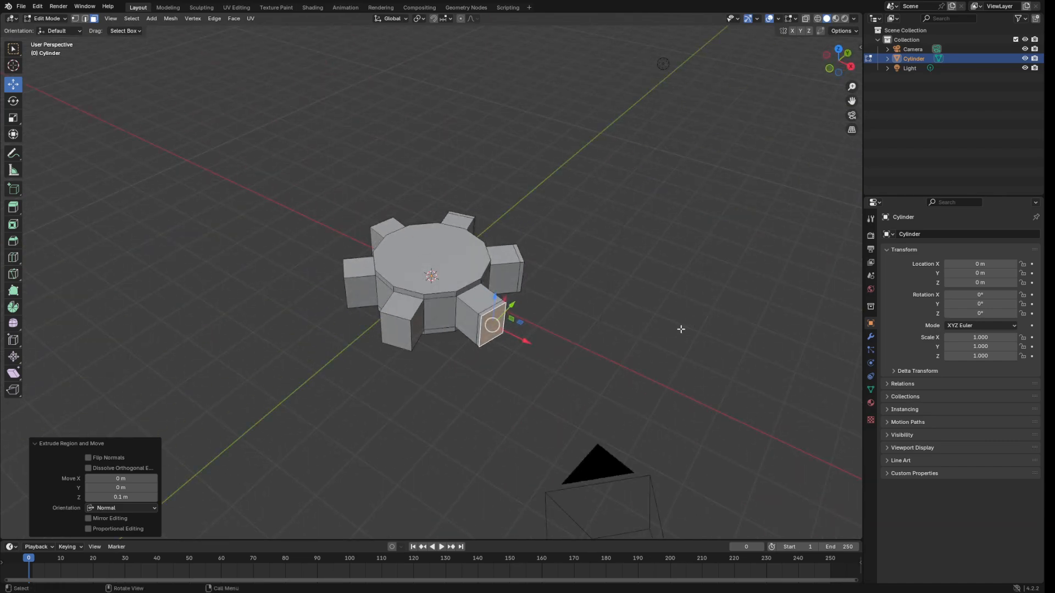
pyautogui.click(407, 341)
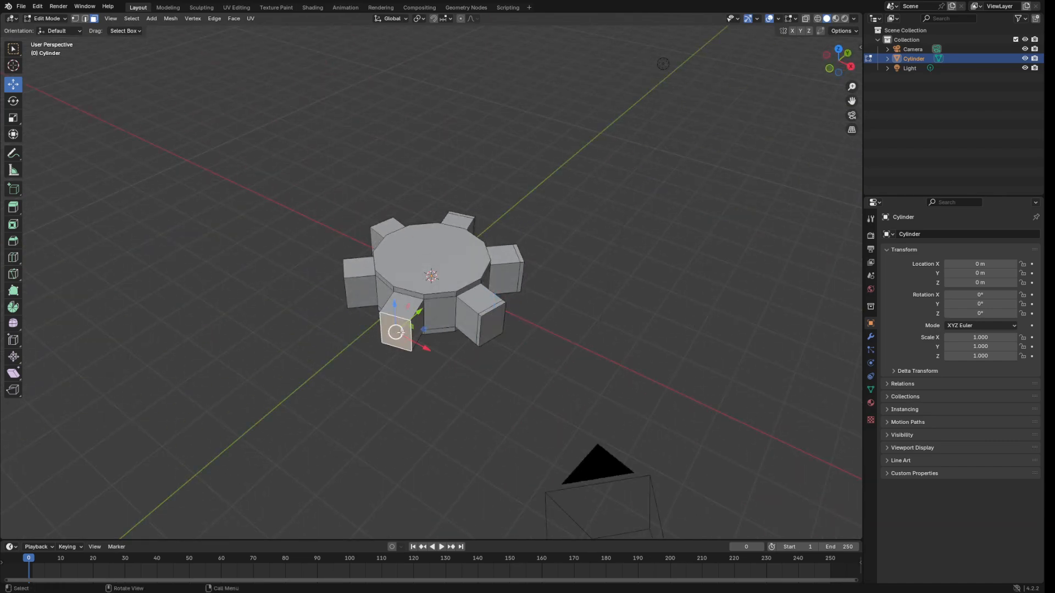
pyautogui.press('e')
pyautogui.click(656, 295)
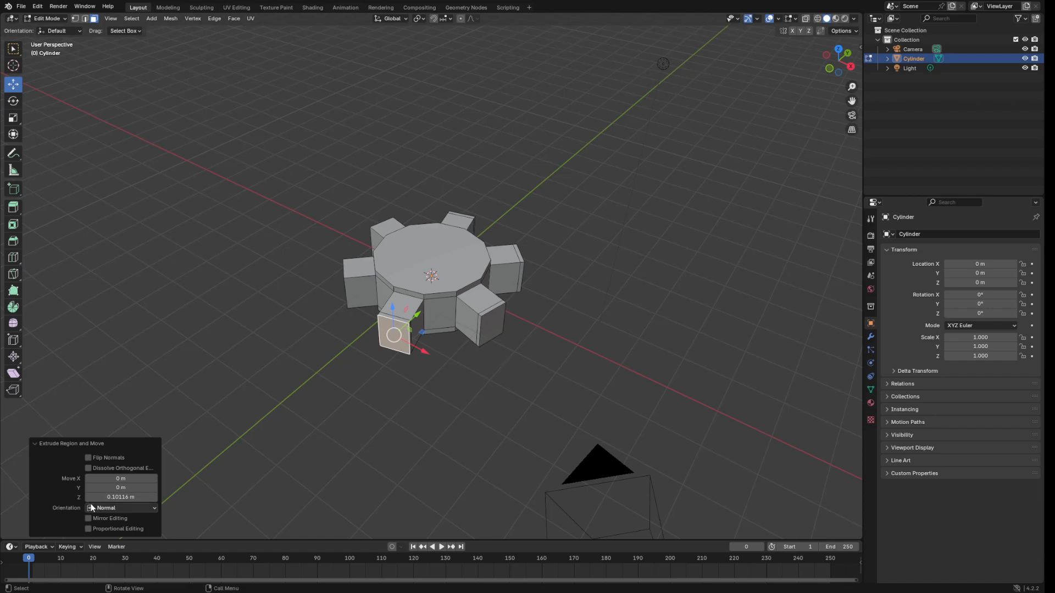
pyautogui.click(120, 496)
pyautogui.write('0.1')
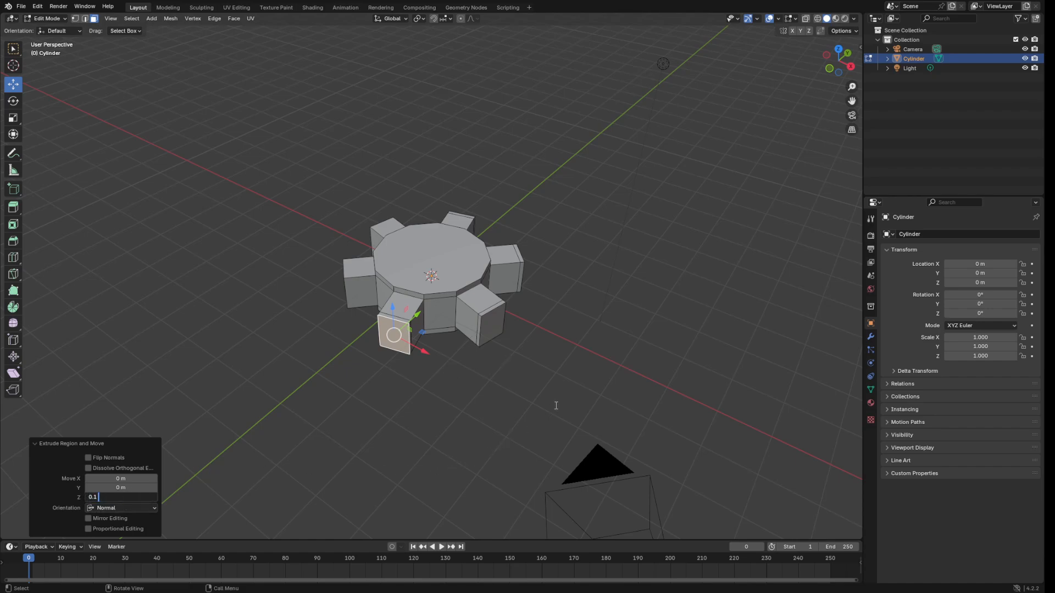
pyautogui.press('Return')
# Extrude two more left-side tooth end faces by 0.1 m, then select the front tooth's end face.
pyautogui.moveTo(572, 344); pyautogui.dragTo(336, 319, button='middle')
pyautogui.click(379, 315)
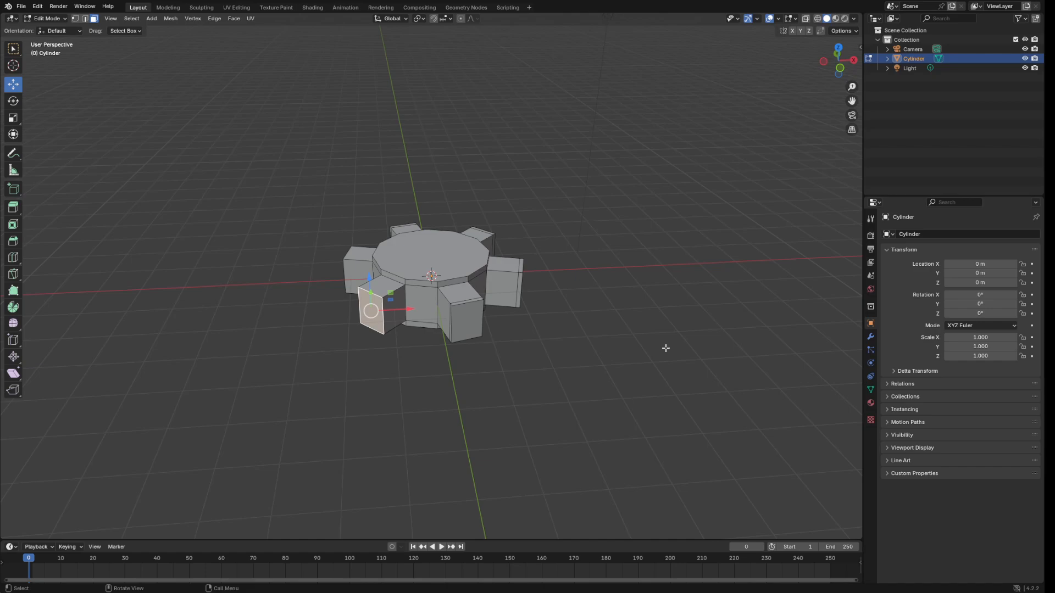
pyautogui.press('e')
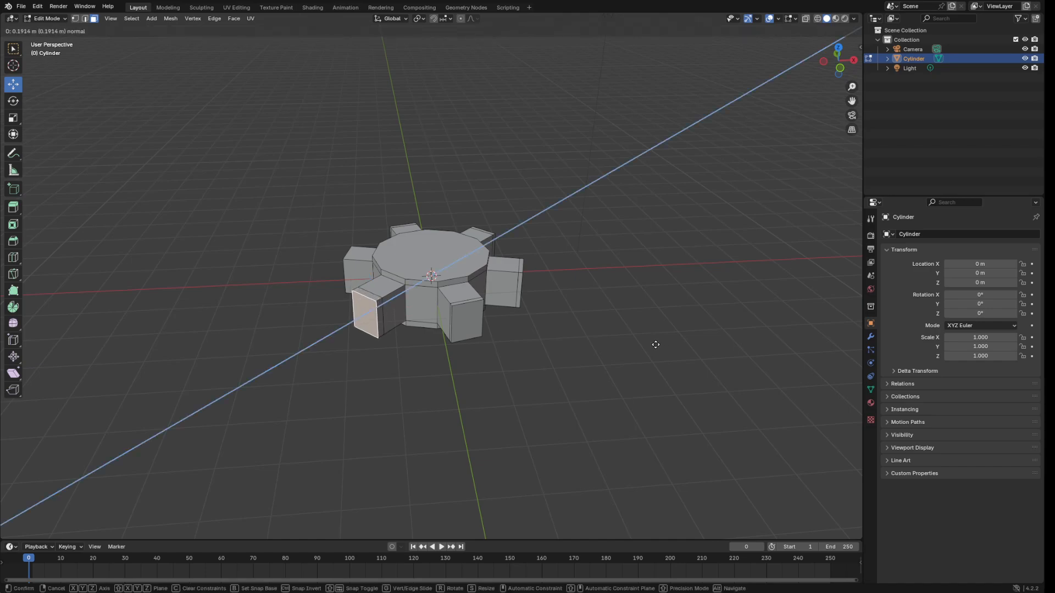
pyautogui.click(656, 343)
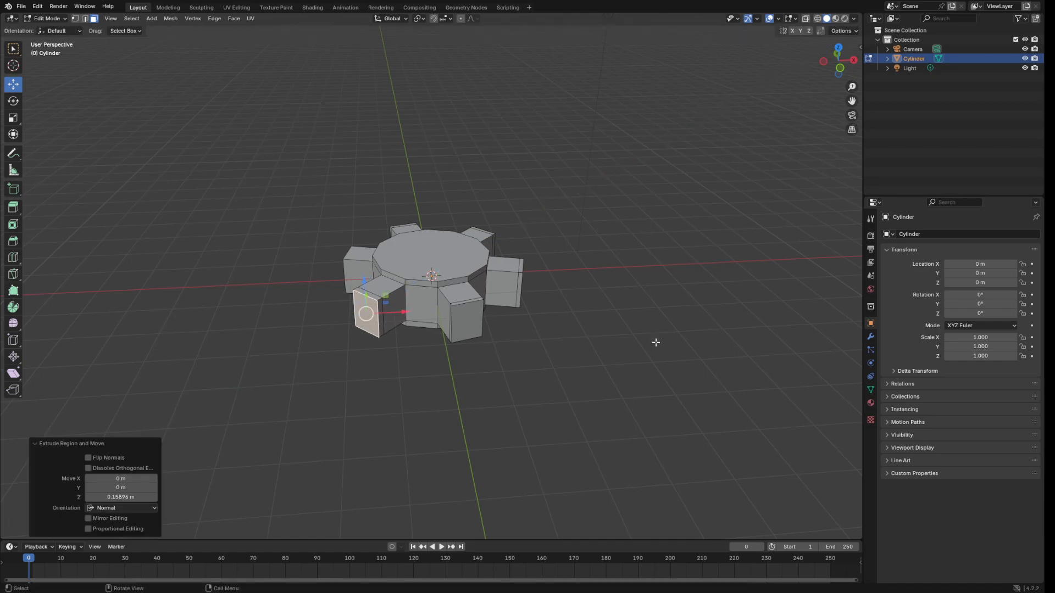
pyautogui.click(130, 497)
pyautogui.write('0.1')
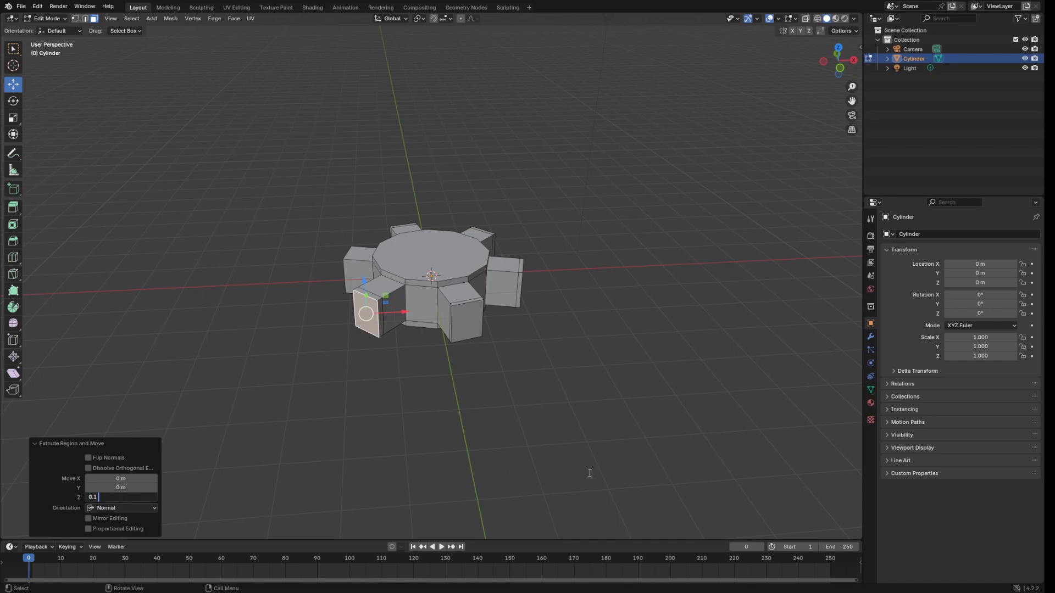
pyautogui.press('Return')
pyautogui.moveTo(563, 357); pyautogui.dragTo(621, 365, button='middle')
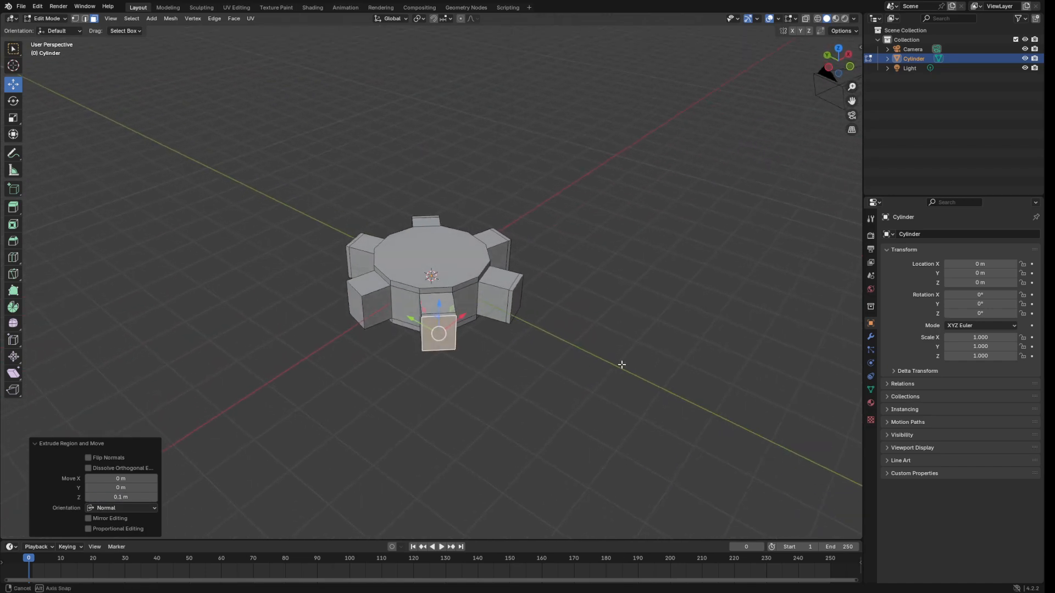
pyautogui.click(360, 314)
pyautogui.press('e')
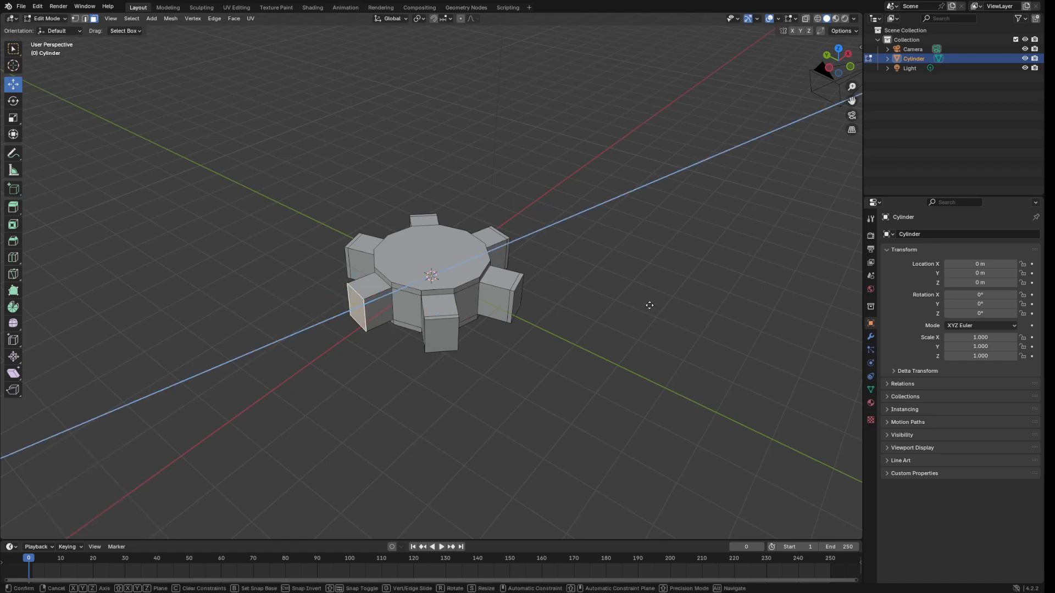
pyautogui.click(623, 311)
pyautogui.click(146, 495)
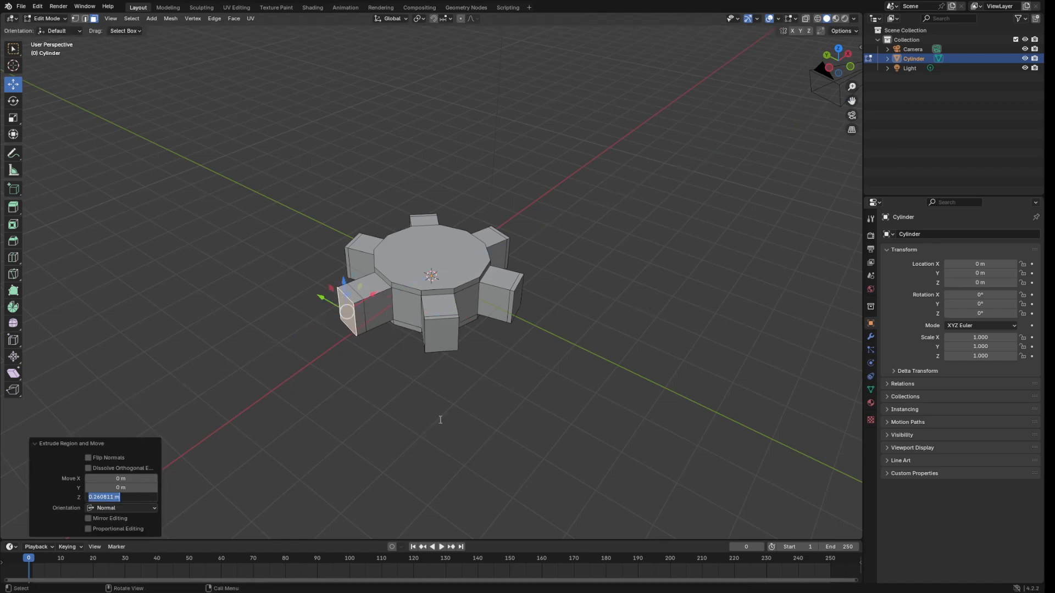
pyautogui.write('0.1')
pyautogui.press('Return')
pyautogui.click(593, 337)
pyautogui.moveTo(593, 337); pyautogui.dragTo(499, 330, button='middle')
pyautogui.click(466, 321)
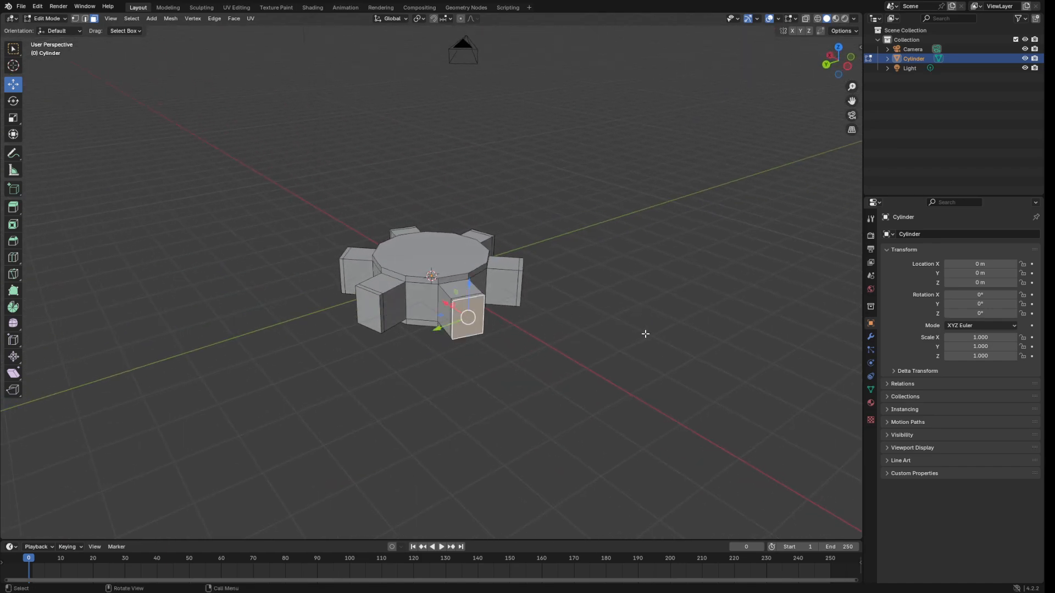
# Scale the front tooth's end face to 0.8 on X, Y and Z.
pyautogui.press('s')
pyautogui.click(626, 334)
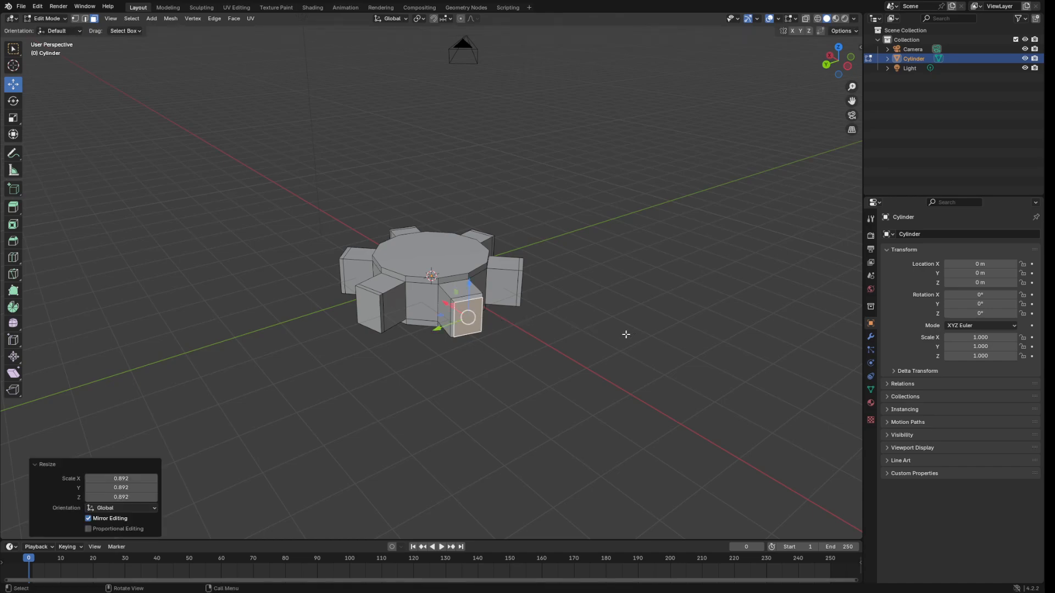
pyautogui.click(144, 478)
pyautogui.press('BackSpace')
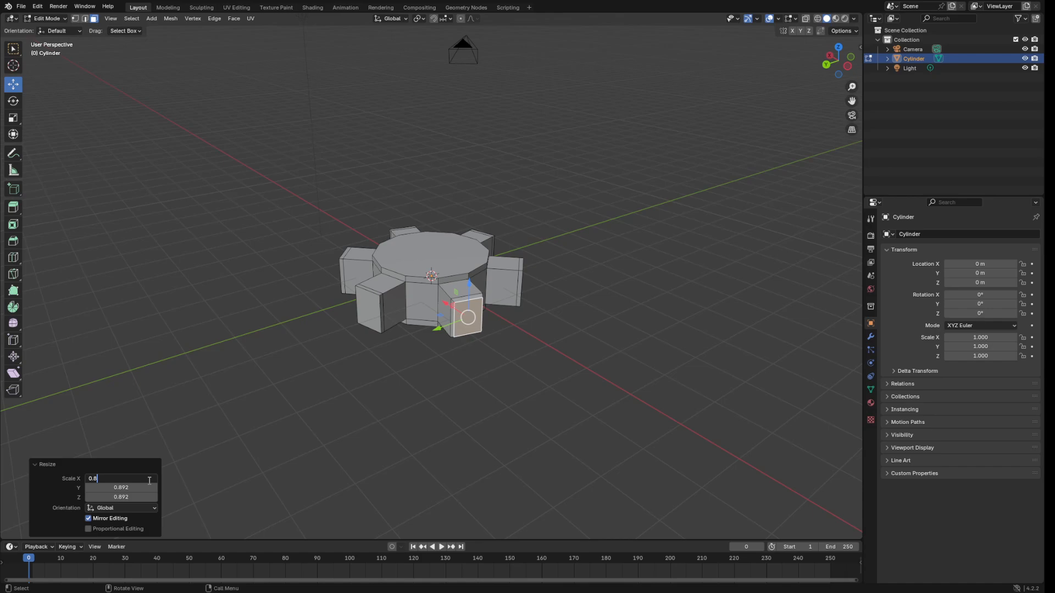
pyautogui.write('0.8')
pyautogui.press('Return')
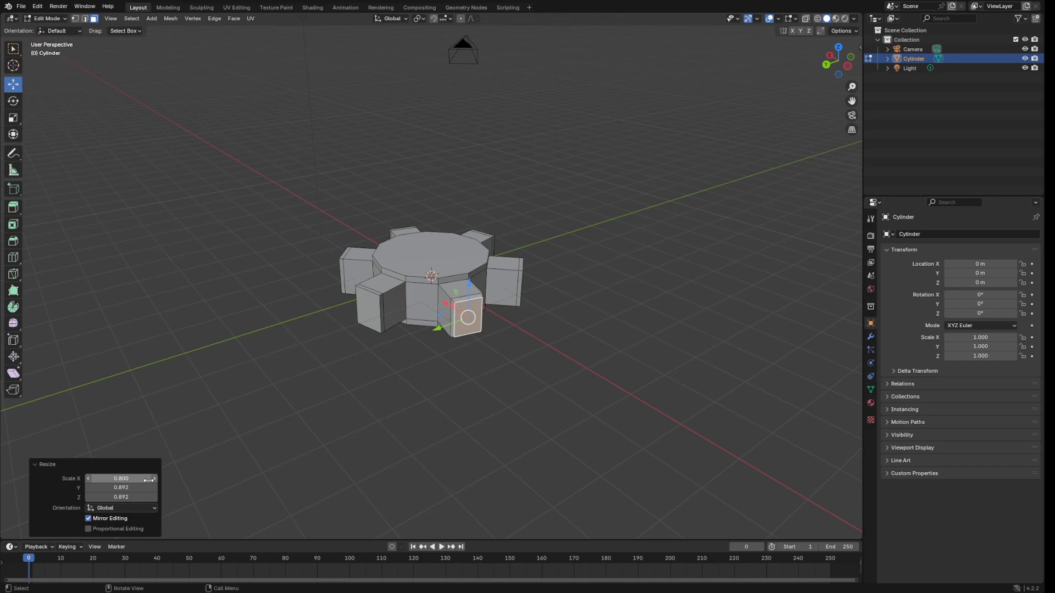
pyautogui.click(120, 478)
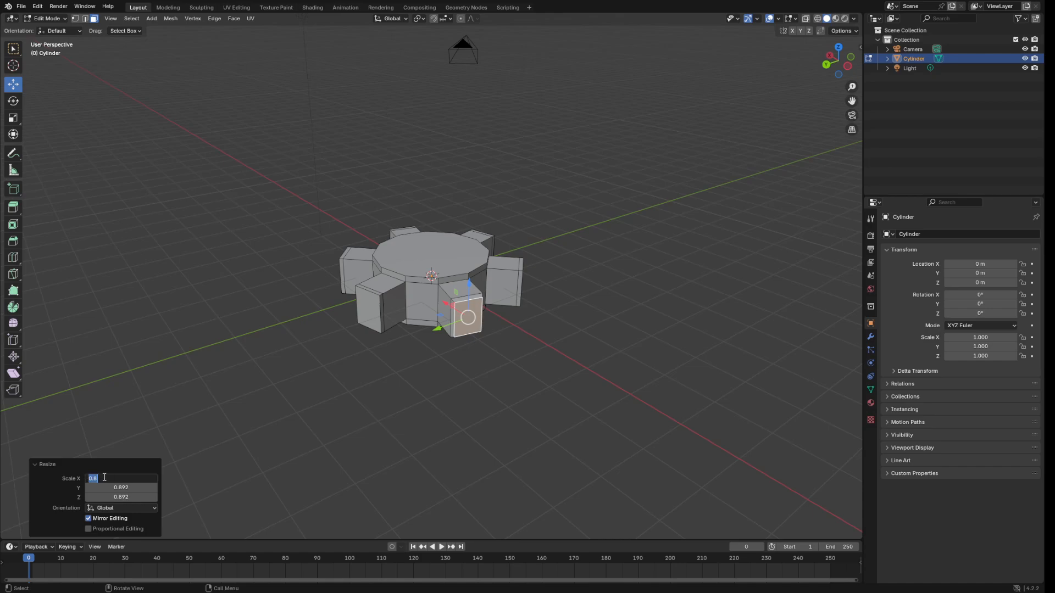
pyautogui.write('0.1')
pyautogui.hotkey('ctrl', 'a')
pyautogui.press('Tab')
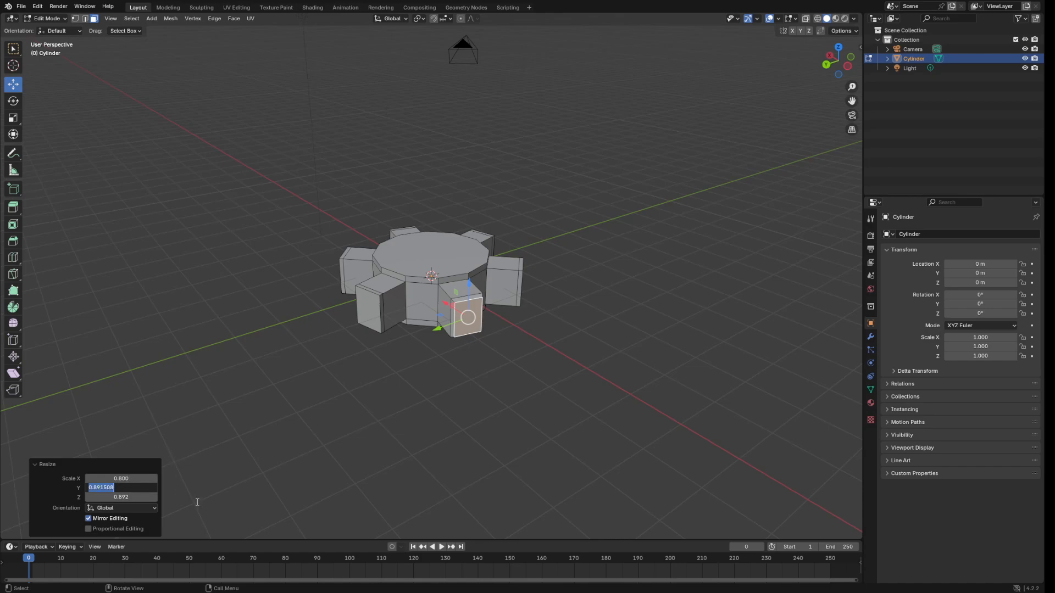
pyautogui.write('0.8')
pyautogui.press('Return')
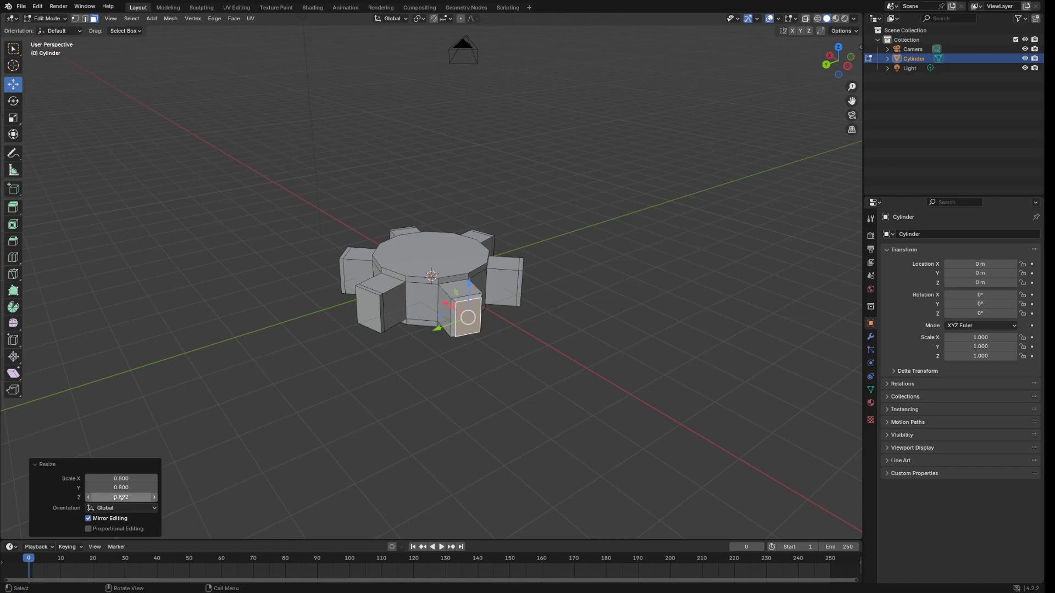
pyautogui.click(121, 497)
pyautogui.write('0.8')
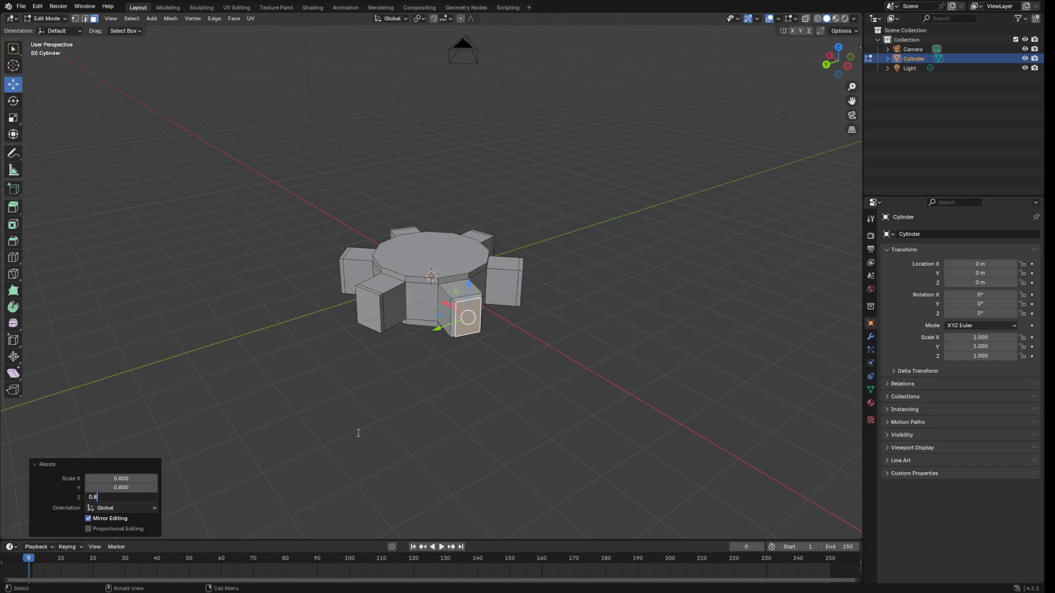
pyautogui.press('Return')
# Select another front tooth's outer face and scale it to 0.8 in X.
pyautogui.moveTo(476, 372); pyautogui.dragTo(419, 333, button='middle')
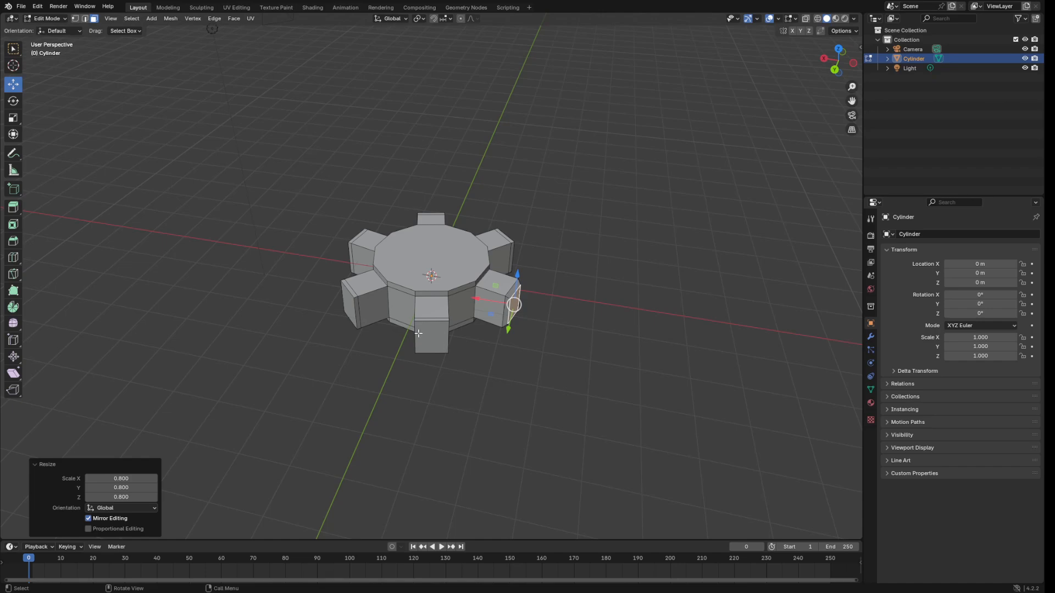
pyautogui.click(418, 334)
pyautogui.press('s')
pyautogui.click(536, 353)
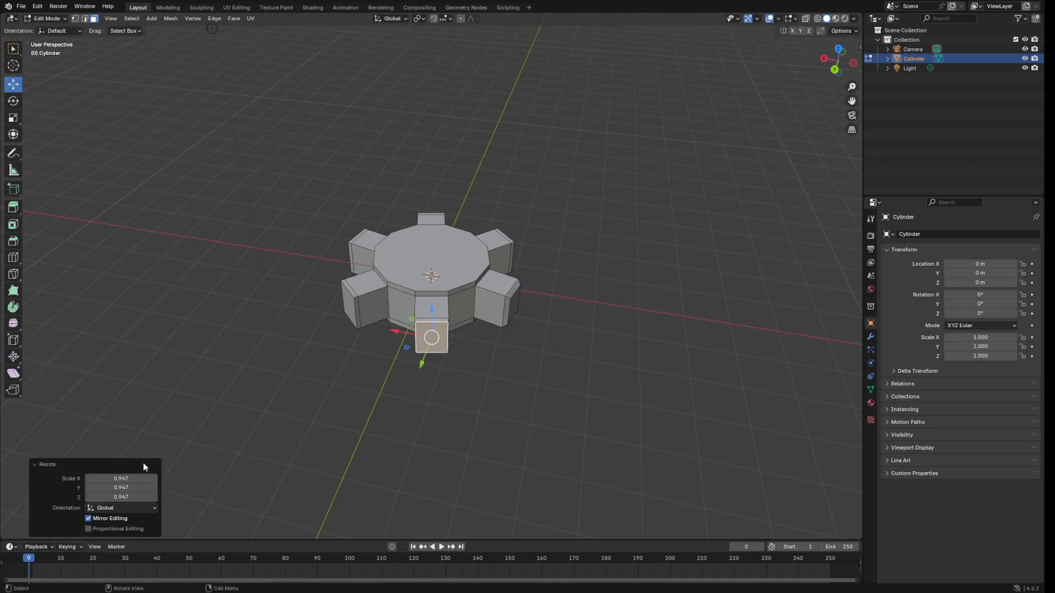
pyautogui.click(121, 479)
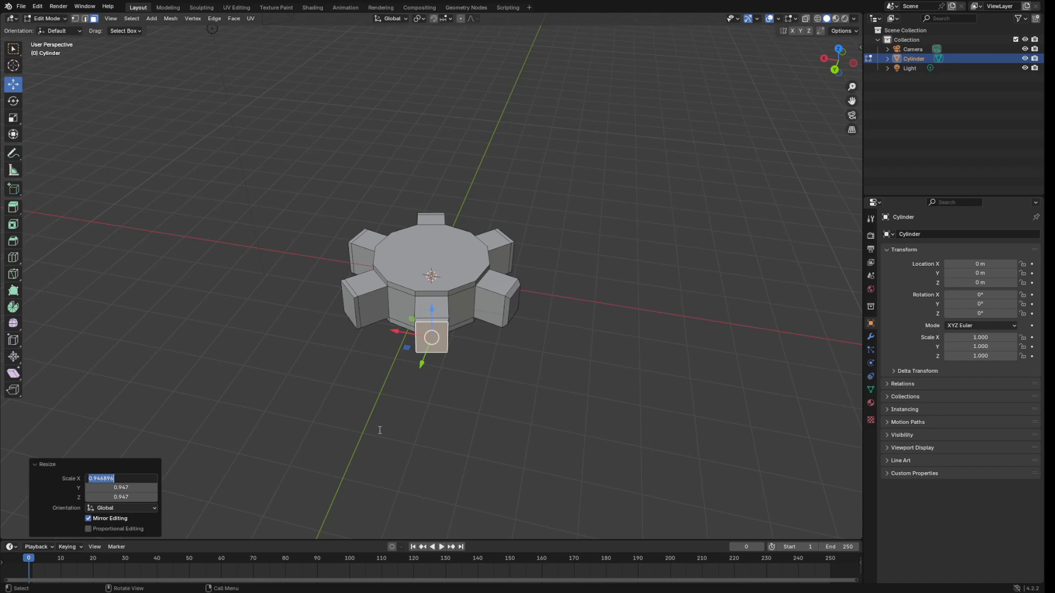
pyautogui.write('0.8')
pyautogui.press('Return')
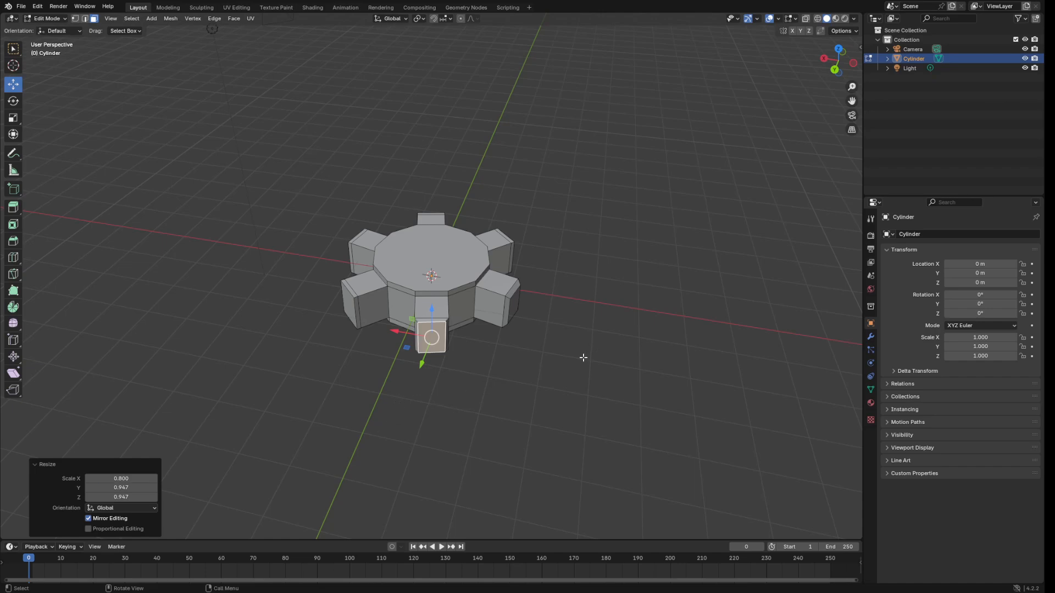
# Restore the tooth face scale and set it to 0.8 on X, Y and Z.
pyautogui.click(563, 386)
pyautogui.moveTo(560, 379); pyautogui.dragTo(602, 365, button='middle')
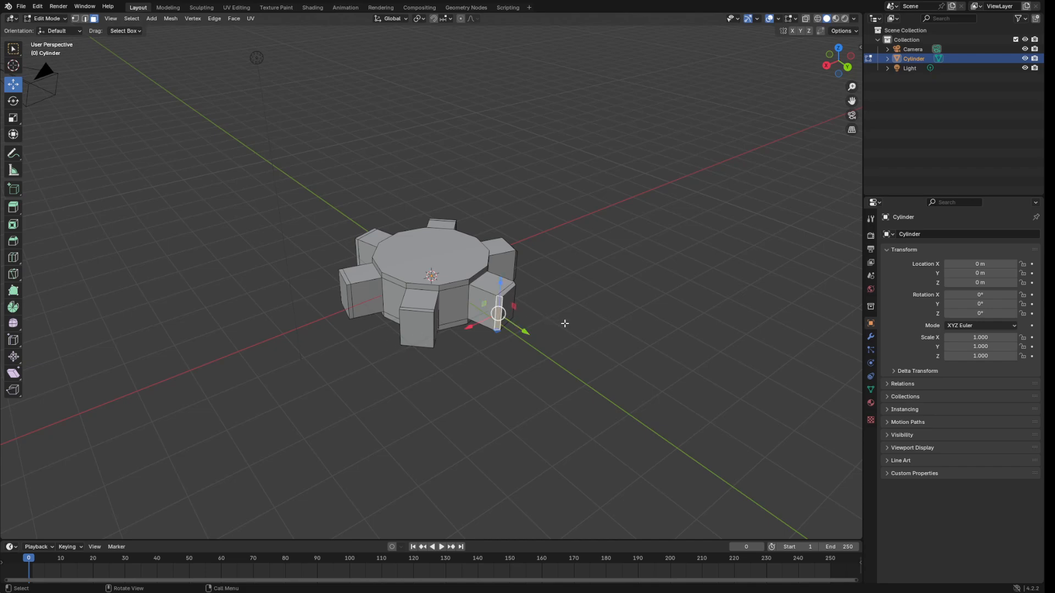
pyautogui.hotkey('ctrl', 'z')
pyautogui.hotkey('ctrl', 'z')
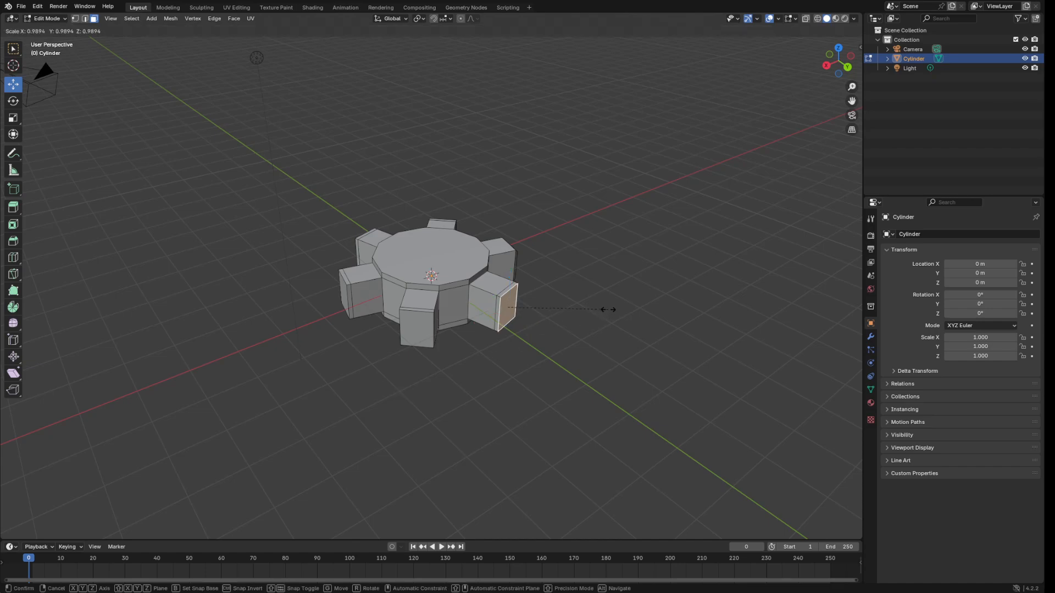
pyautogui.hotkey('ctrl', 'shift', 'z')
pyautogui.click(143, 477)
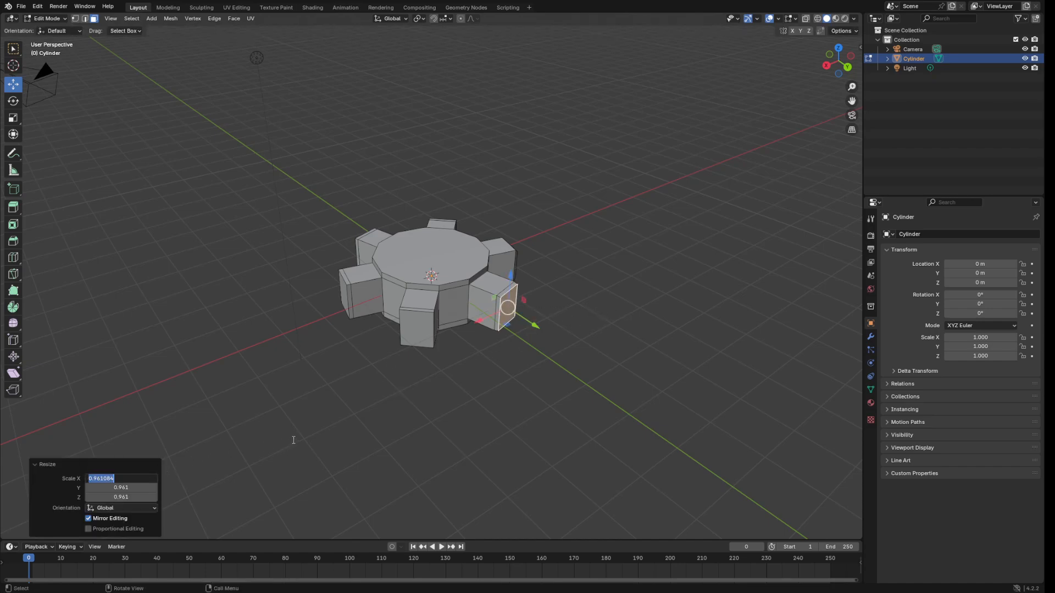
pyautogui.write('0.8')
pyautogui.press('Tab')
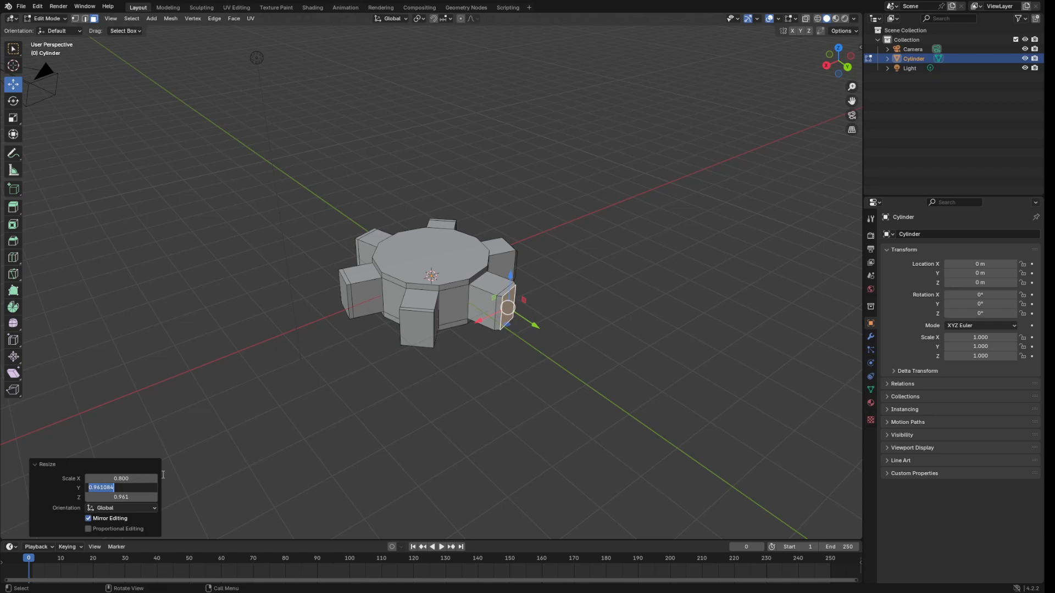
pyautogui.write('0.8')
pyautogui.press('Return')
pyautogui.click(122, 496)
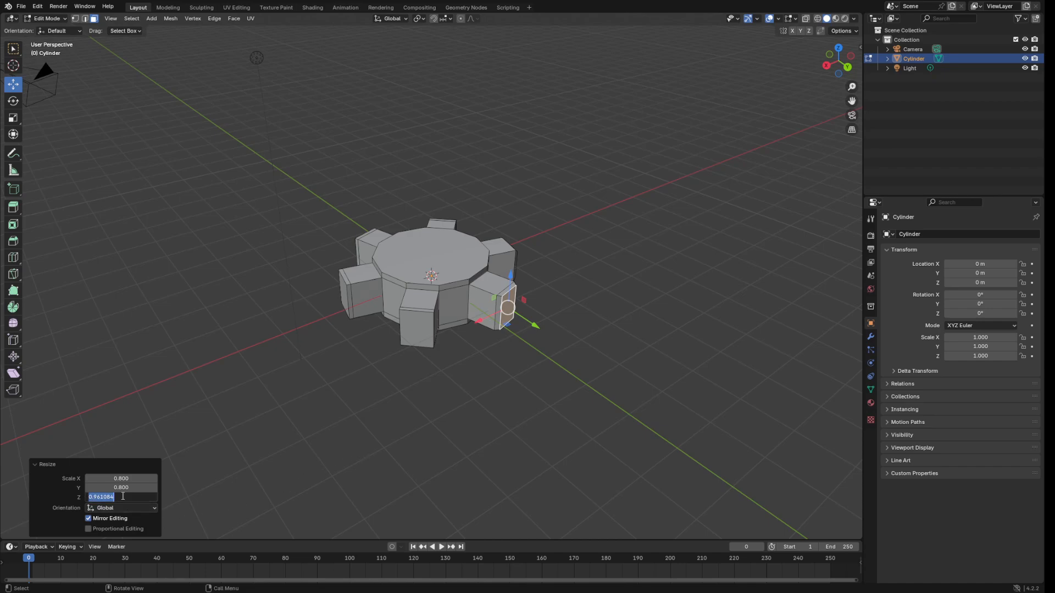
pyautogui.write('0.8')
pyautogui.press('Return')
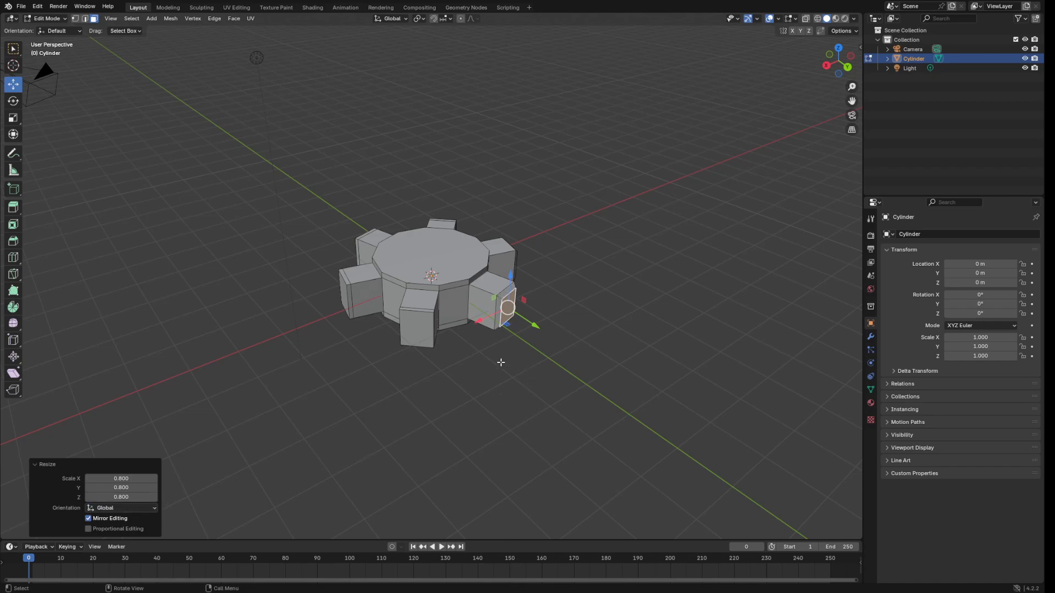
# Scale the front tooth's outer end face to 0.8 on X, Y and Z.
pyautogui.moveTo(420, 337); pyautogui.dragTo(555, 341, button='middle')
pyautogui.press('s')
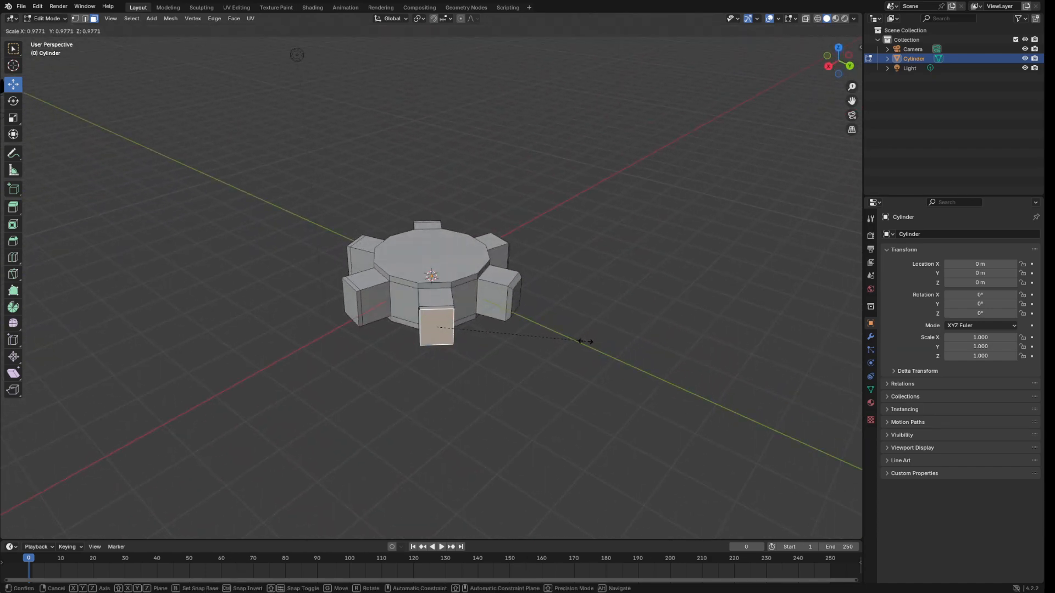
pyautogui.click(581, 341)
pyautogui.click(144, 478)
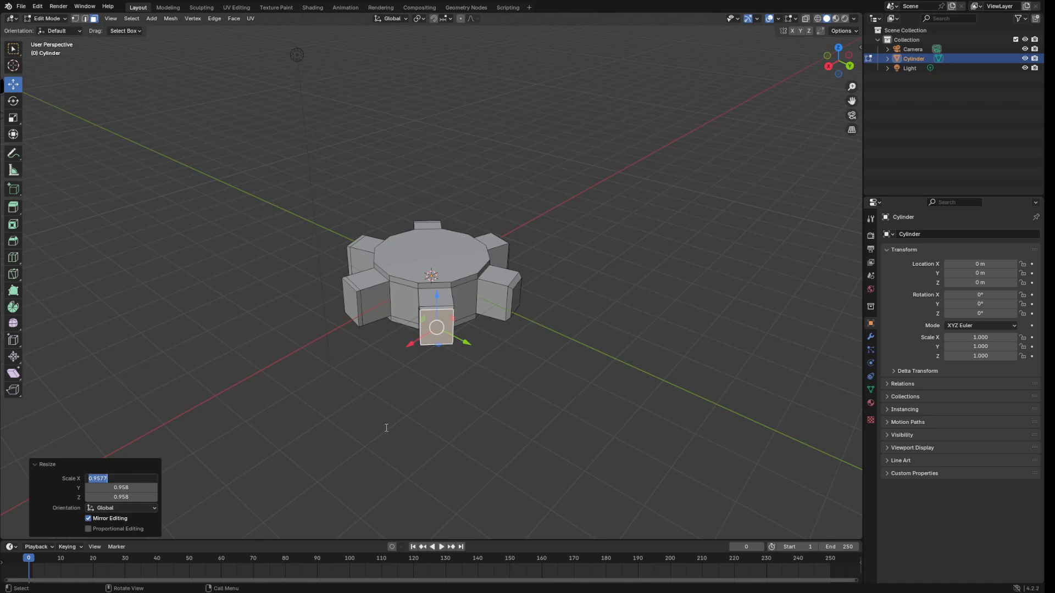
pyautogui.write('0.8')
pyautogui.press('Return')
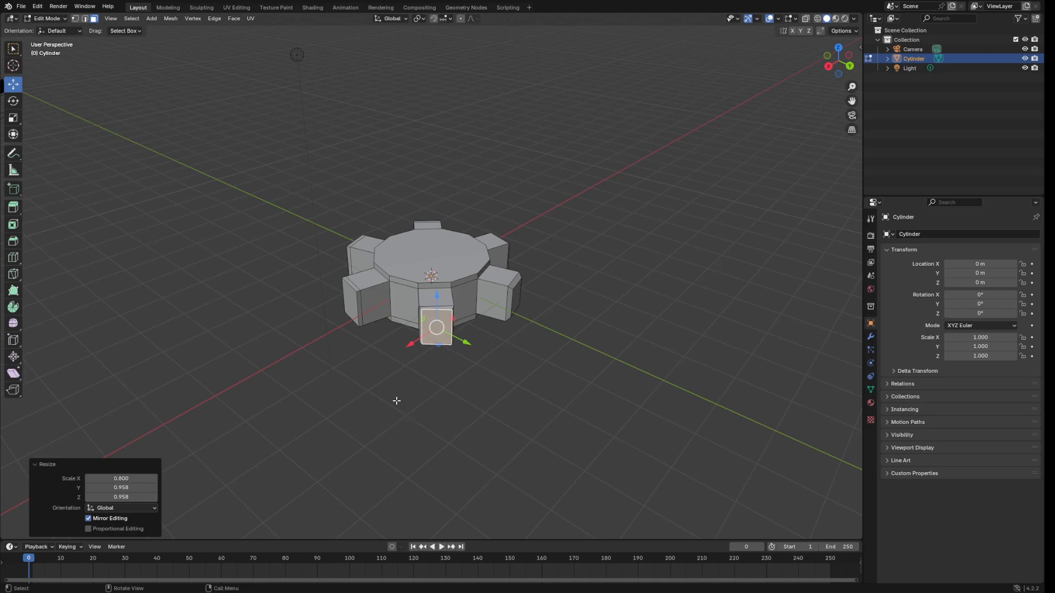
pyautogui.click(121, 487)
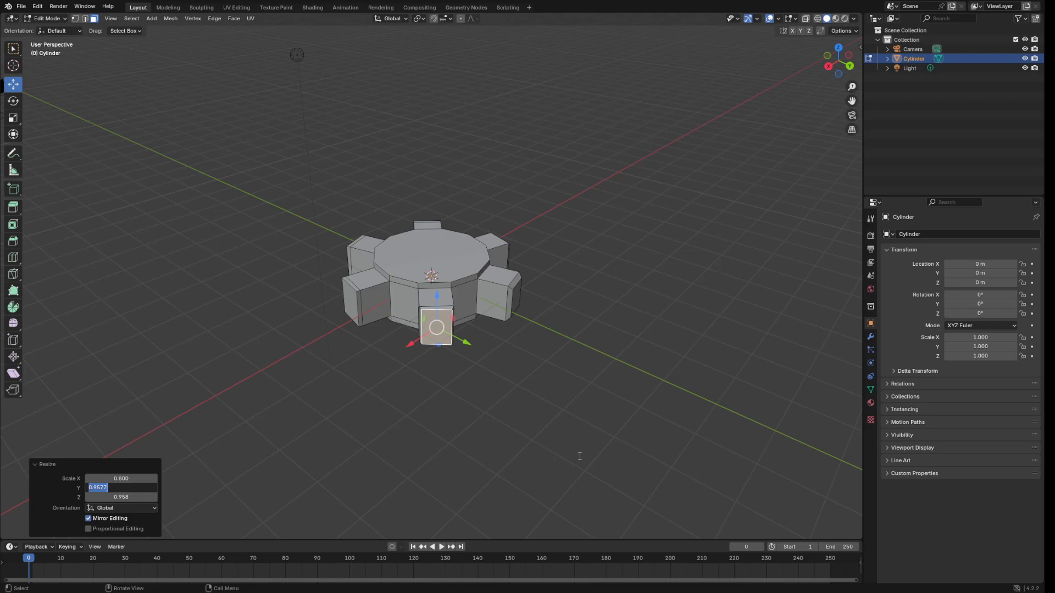
pyautogui.write('0.8')
pyautogui.press('Return')
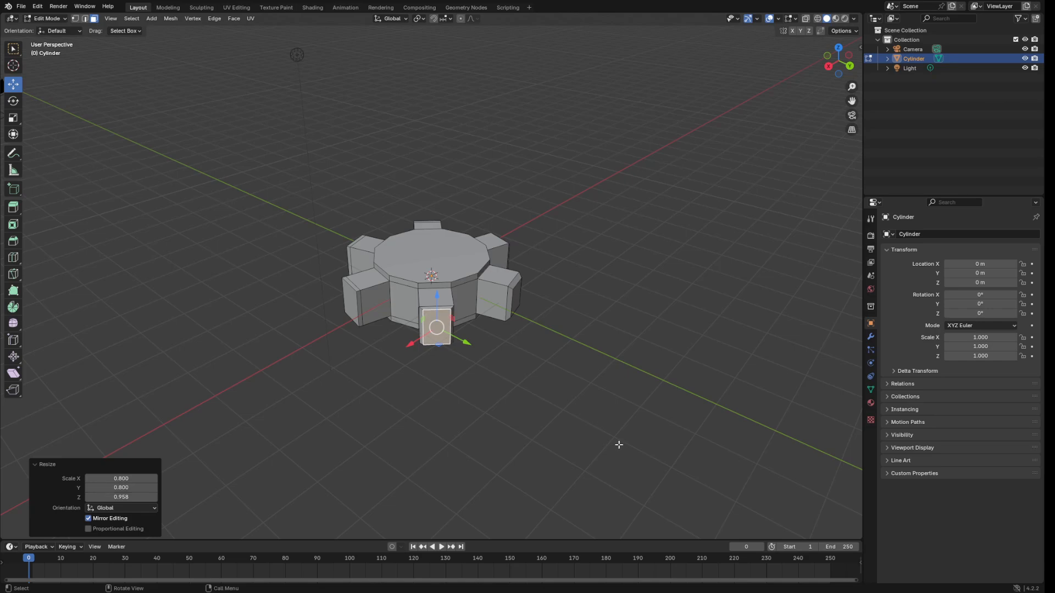
pyautogui.click(125, 495)
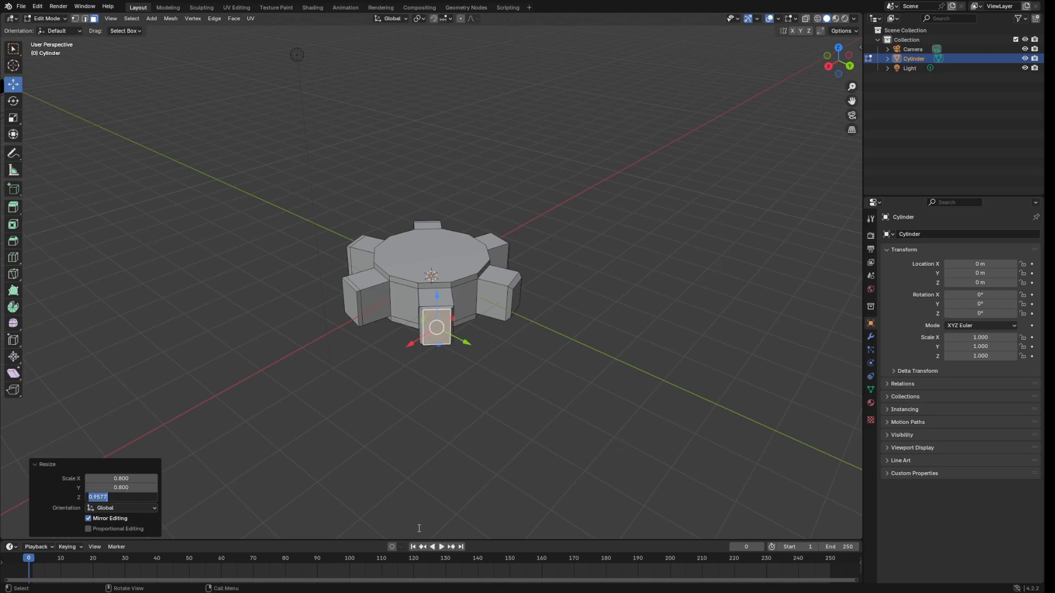
pyautogui.write('0.8')
pyautogui.press('Return')
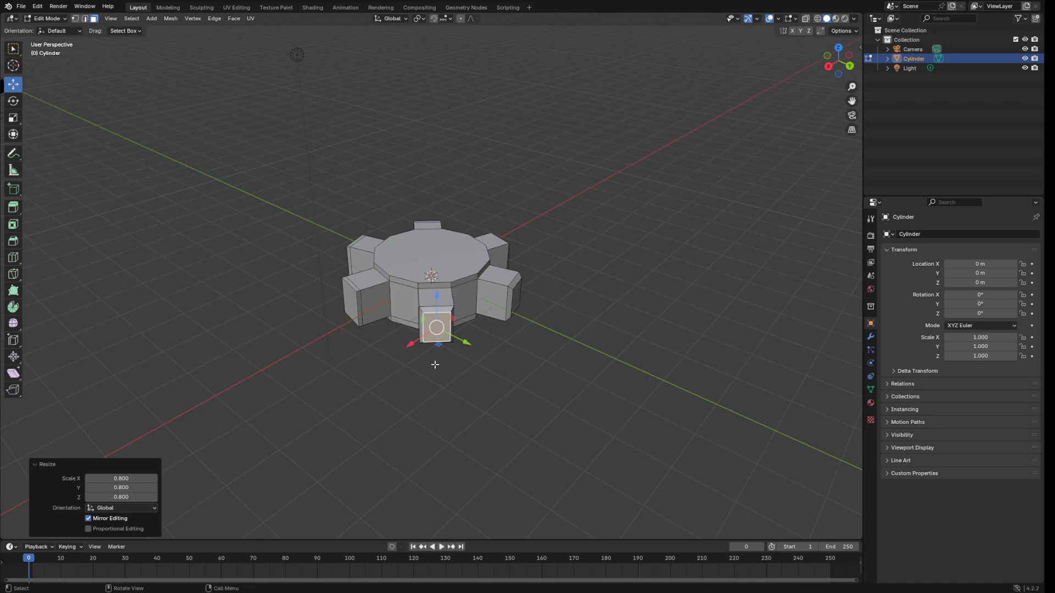
# Scale the next tooth's outer face to 0.8 on X, Y and Z.
pyautogui.click(483, 413)
pyautogui.moveTo(483, 413); pyautogui.dragTo(586, 368, button='middle')
pyautogui.click(414, 321)
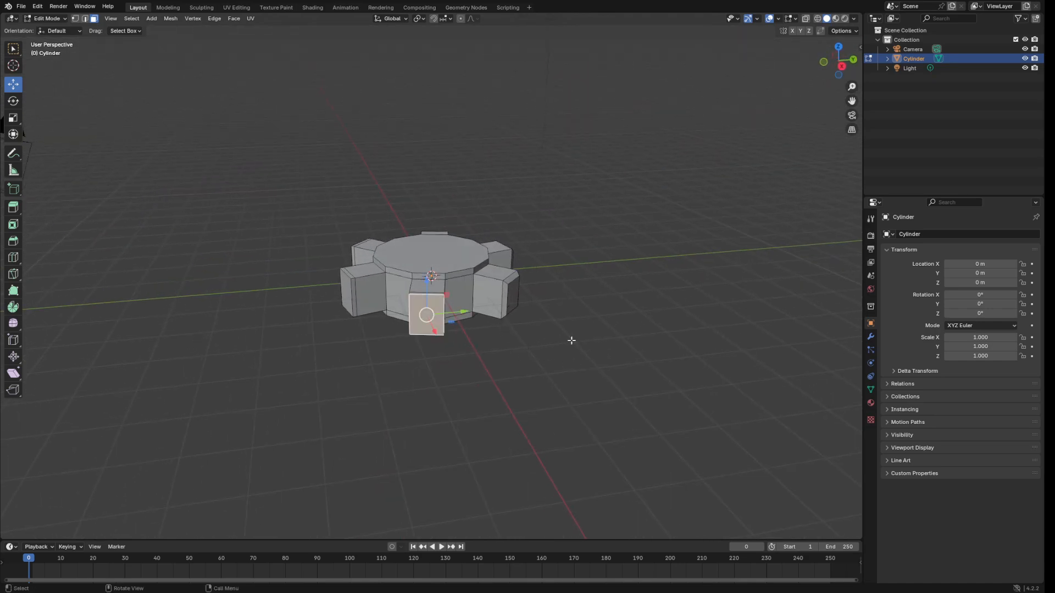
pyautogui.press('s')
pyautogui.click(598, 360)
pyautogui.click(121, 478)
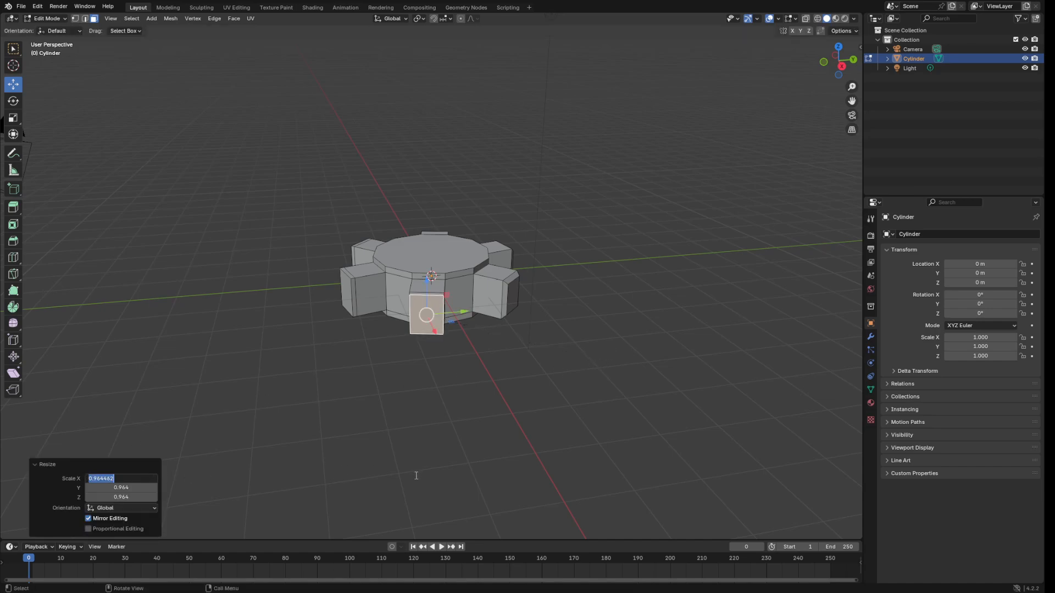
pyautogui.write('0.8')
pyautogui.press('Return')
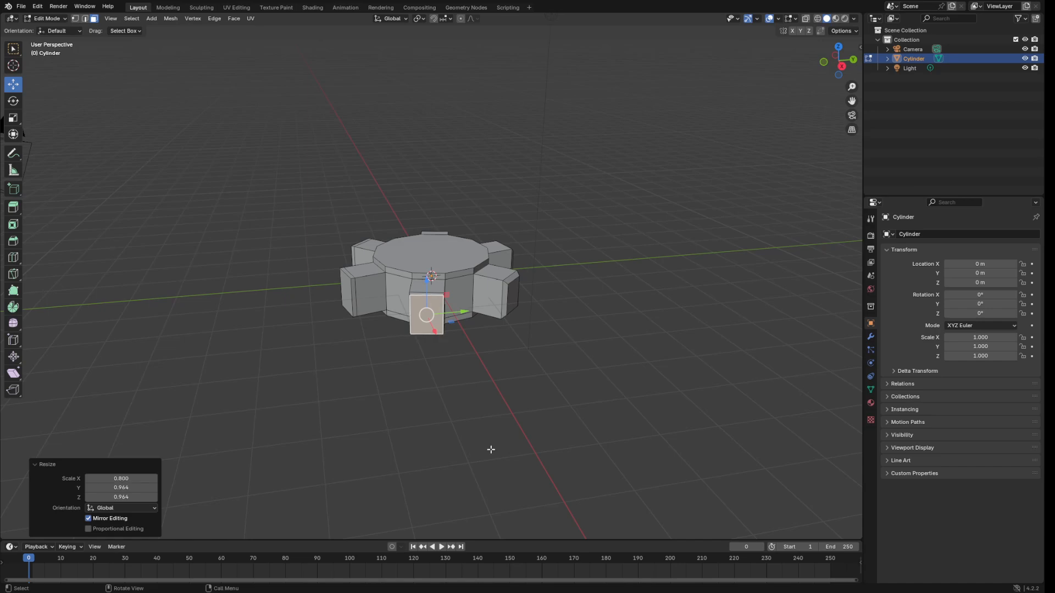
pyautogui.click(137, 487)
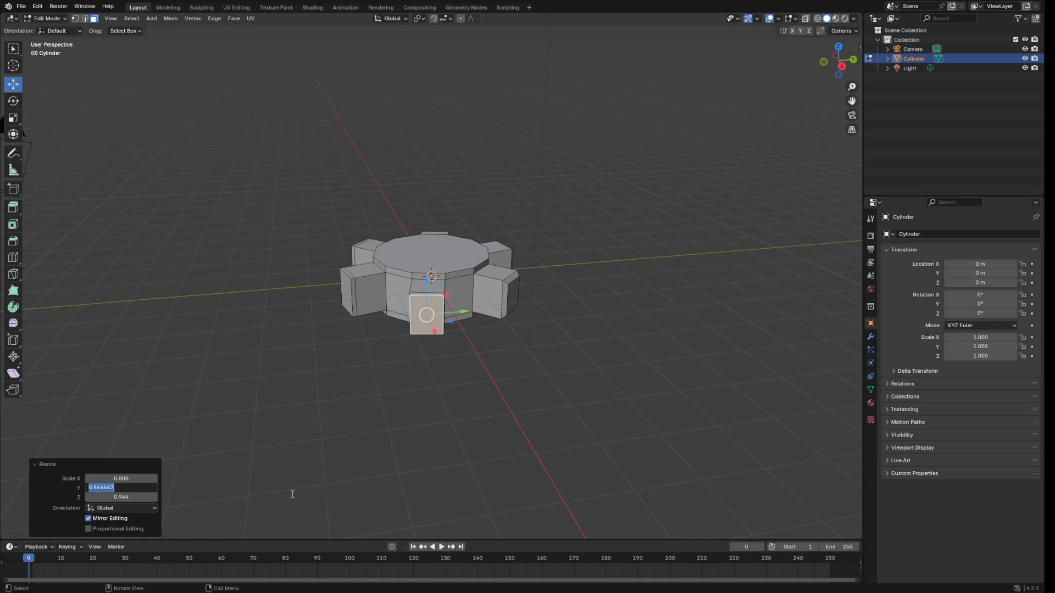
pyautogui.write('0.8')
pyautogui.click(123, 496)
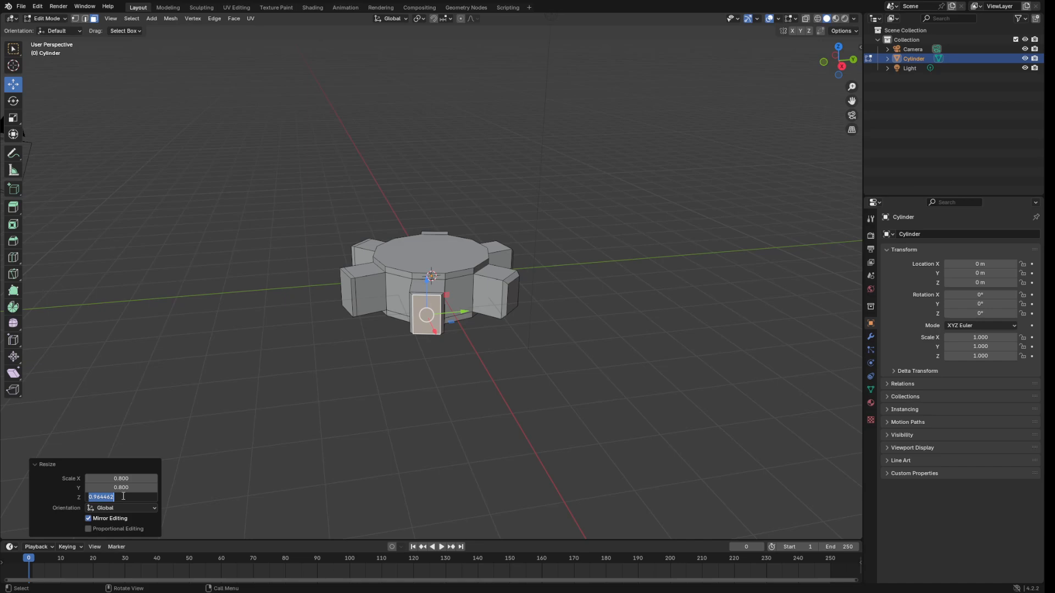
pyautogui.write('0.8')
pyautogui.press('Return')
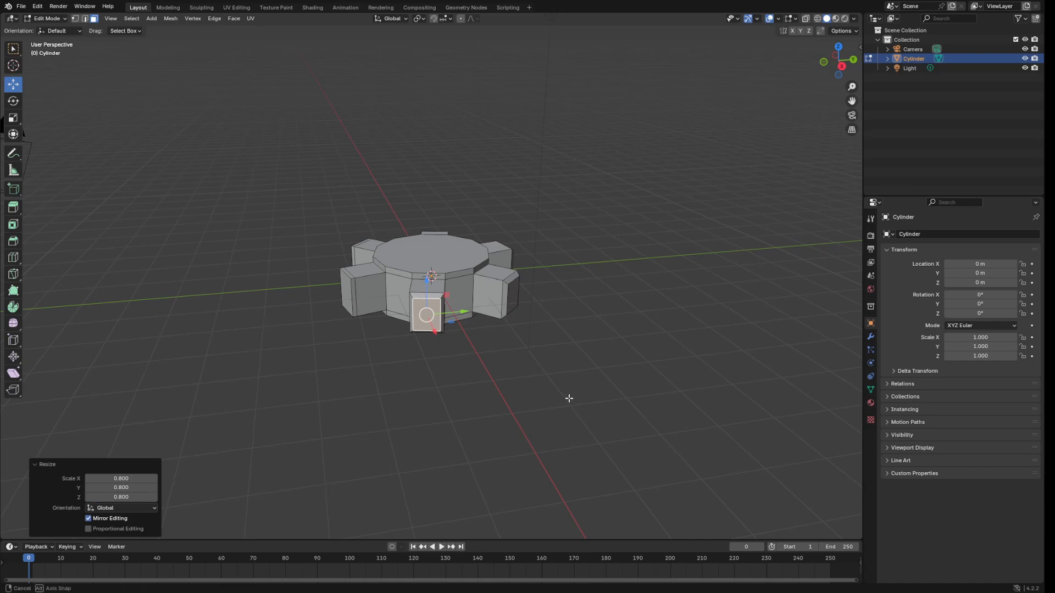
# Scale another tooth's face on the far side to 0.8 on X, Y and Z.
pyautogui.moveTo(570, 398); pyautogui.dragTo(633, 418, button='middle')
pyautogui.moveTo(538, 372); pyautogui.dragTo(588, 359, button='middle')
pyautogui.click(471, 330)
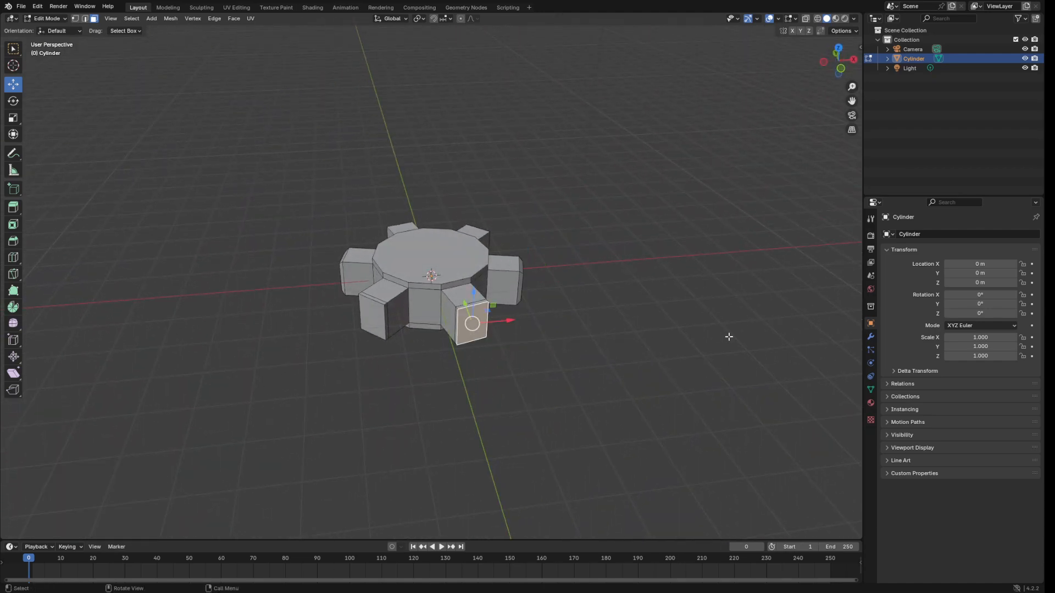
pyautogui.press('s')
pyautogui.click(657, 379)
pyautogui.click(121, 478)
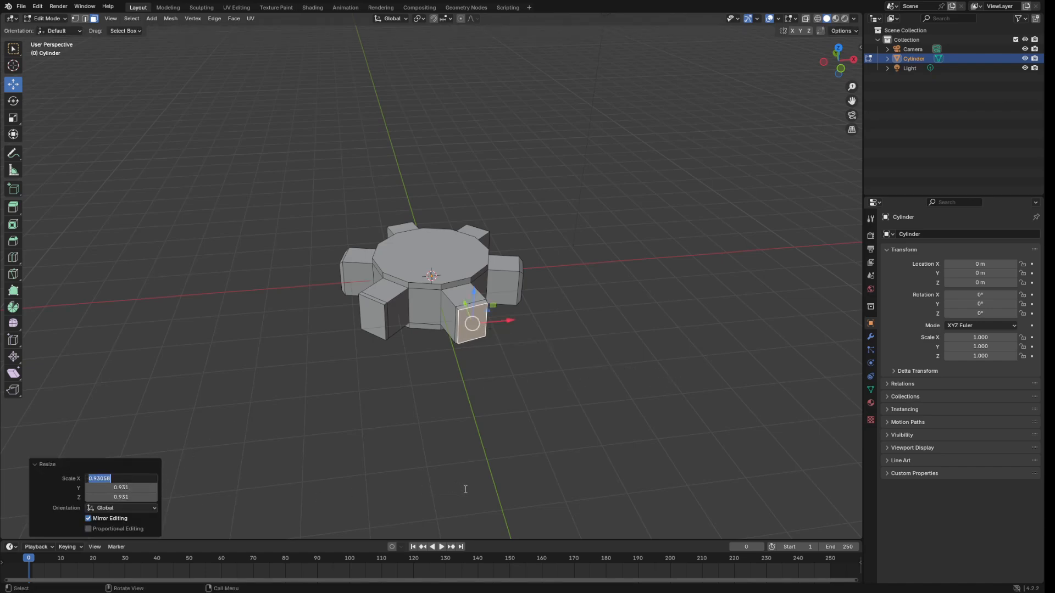
pyautogui.write('0.8')
pyautogui.press('Return')
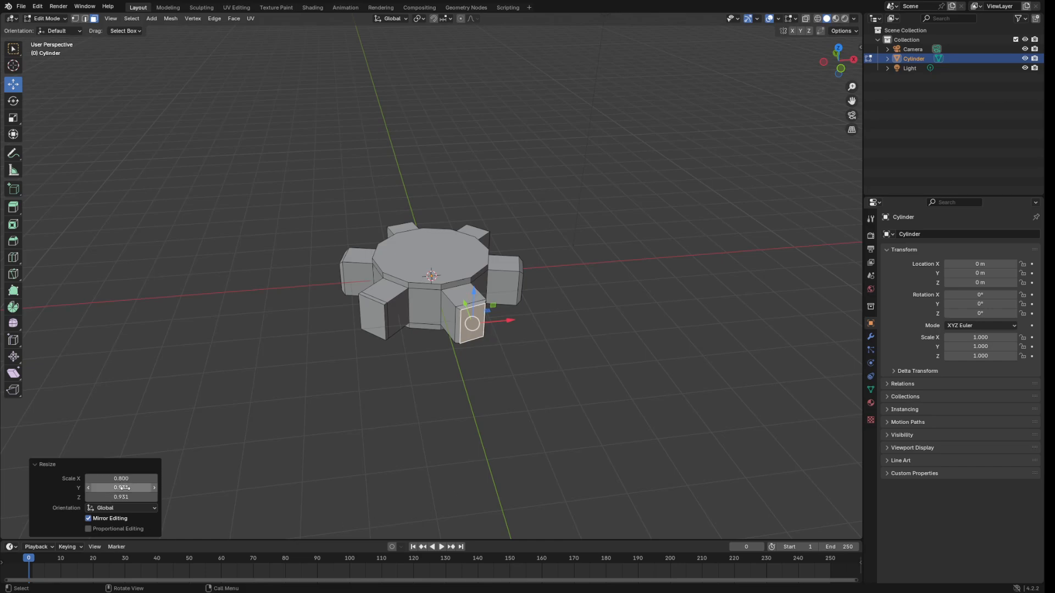
pyautogui.click(122, 487)
pyautogui.write('0.8')
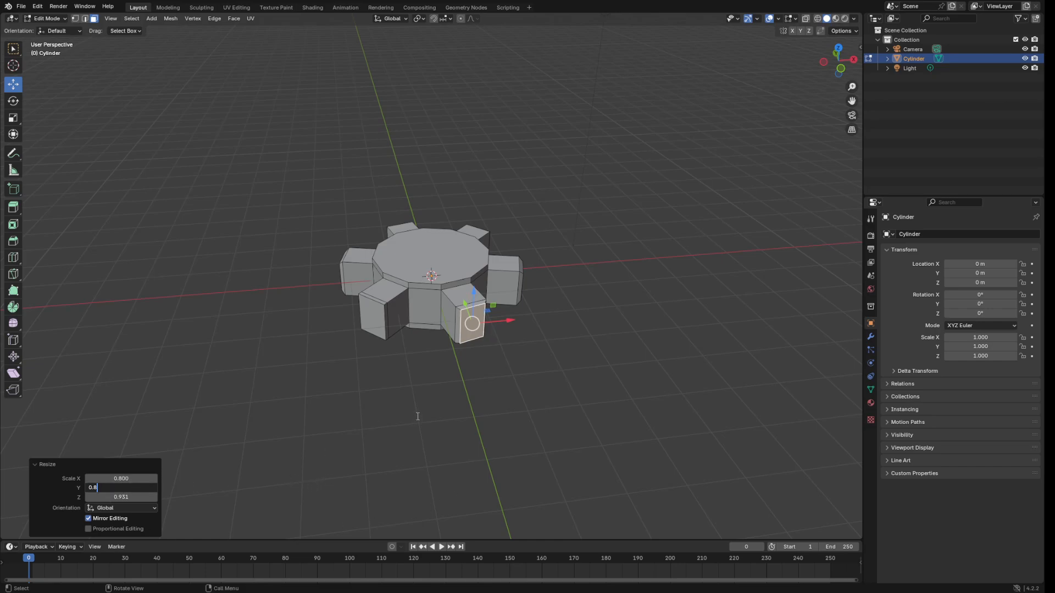
pyautogui.press('Tab')
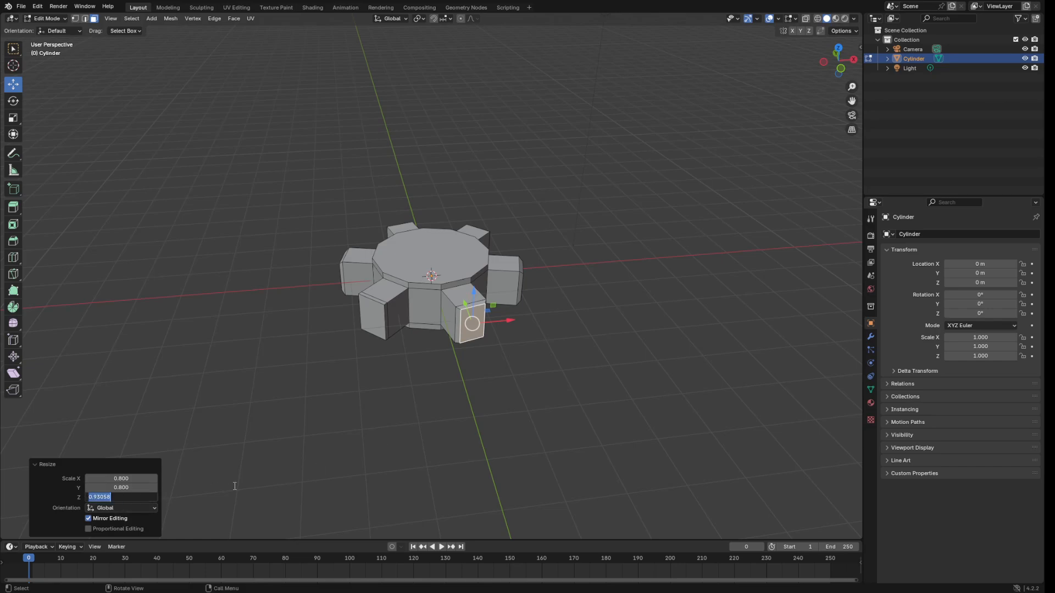
pyautogui.write('0.8')
pyautogui.press('Return')
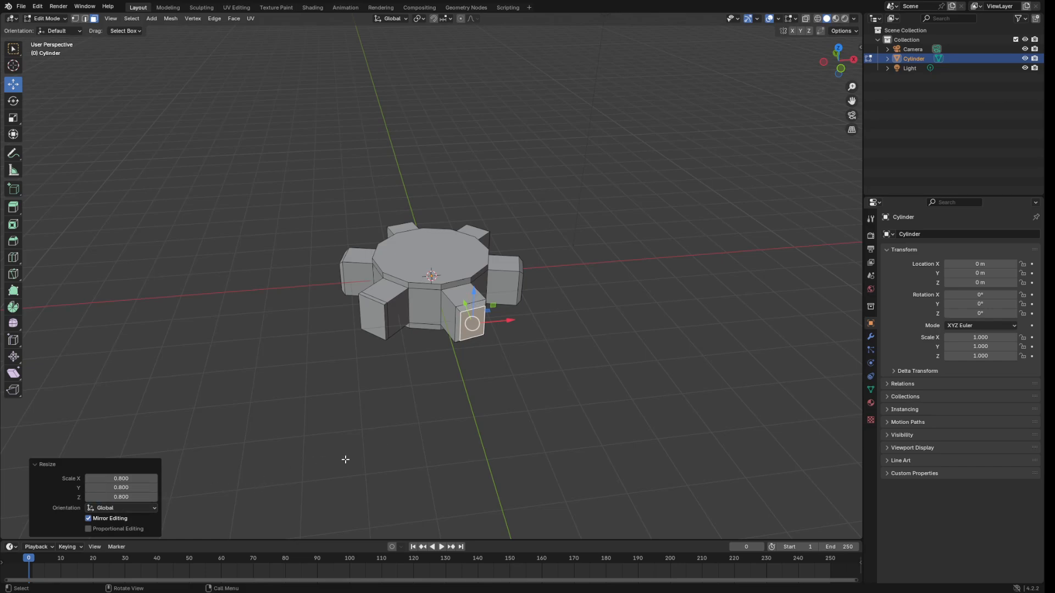
# Scale the last tooth's end face to 0.8 on all axes, then deselect it.
pyautogui.click(375, 321)
pyautogui.moveTo(594, 360); pyautogui.dragTo(636, 377, button='middle')
pyautogui.press('s')
pyautogui.click(612, 377)
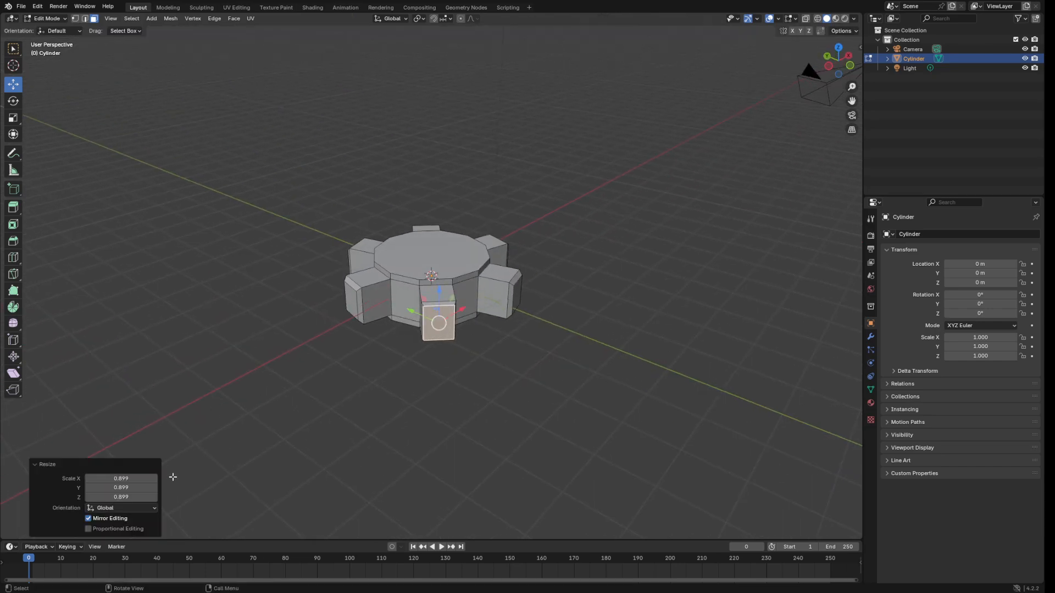
pyautogui.click(132, 478)
pyautogui.write('0.8')
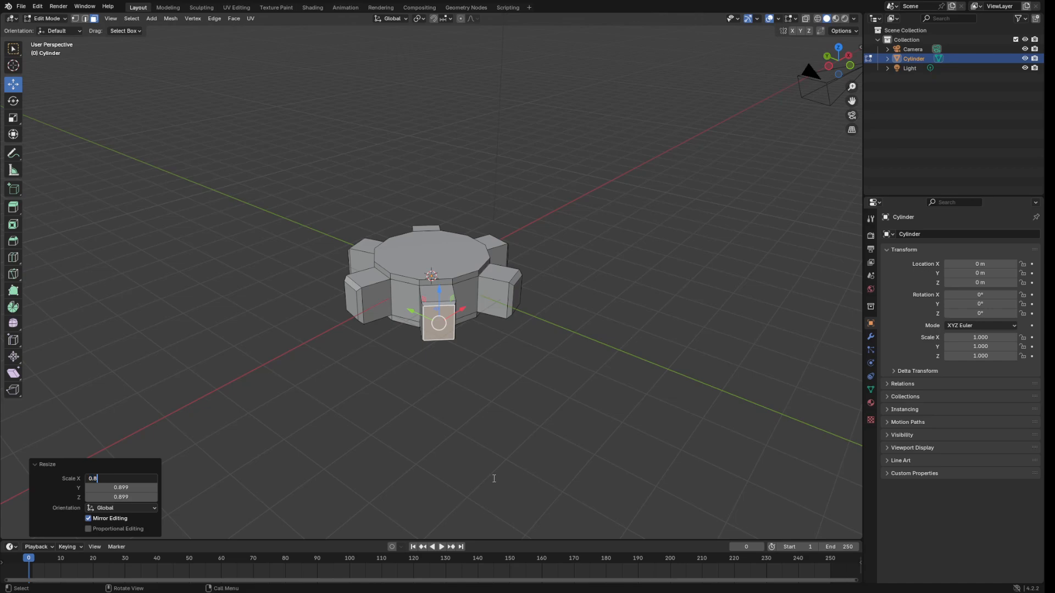
pyautogui.click(127, 488)
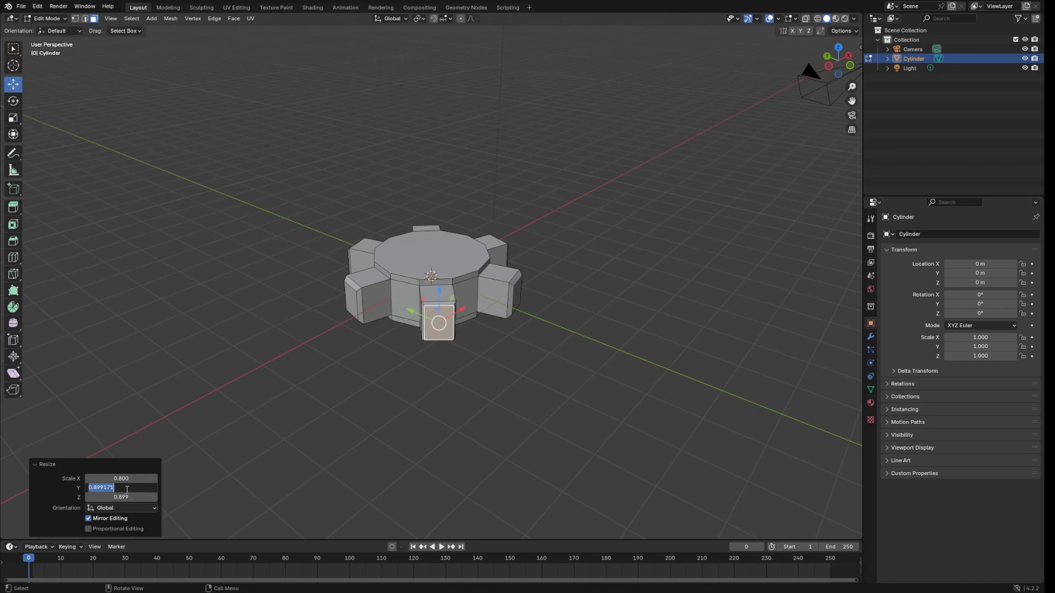
pyautogui.write('0.8')
pyautogui.press('Tab')
pyautogui.write('0.8')
pyautogui.press('Return')
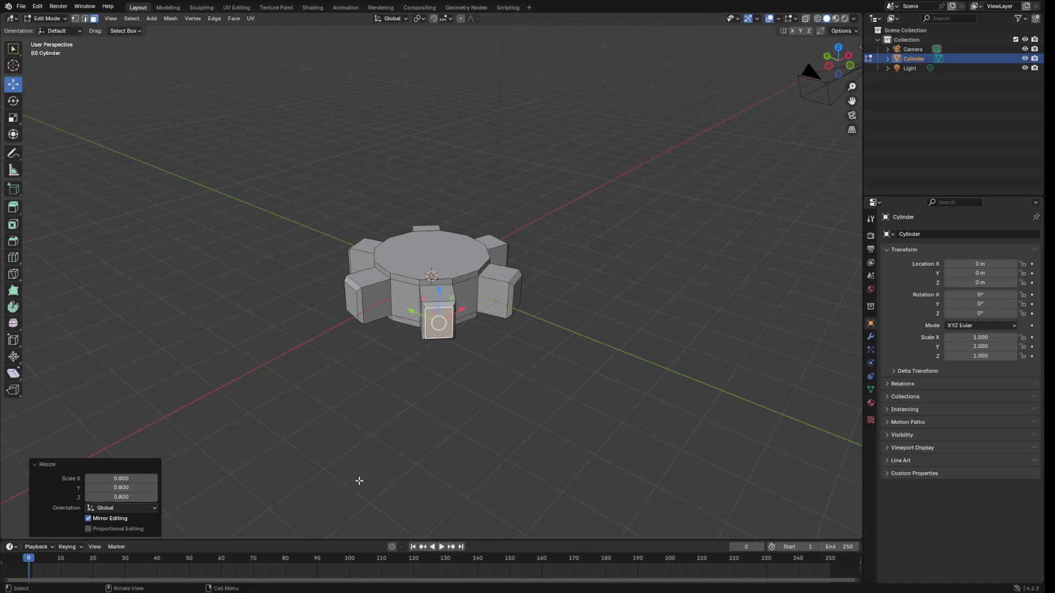
pyautogui.click(534, 376)
pyautogui.moveTo(534, 377); pyautogui.dragTo(538, 356, button='middle')
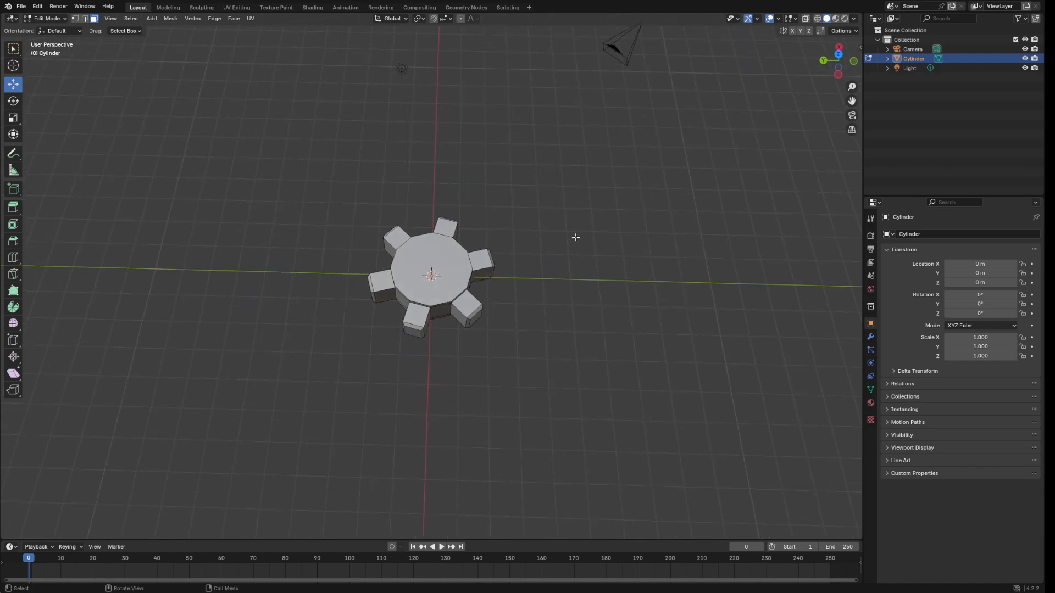
# Switch the finished gear from Edit Mode to Object Mode and view it from a low side angle.
pyautogui.moveTo(575, 237); pyautogui.dragTo(525, 243, button='middle')
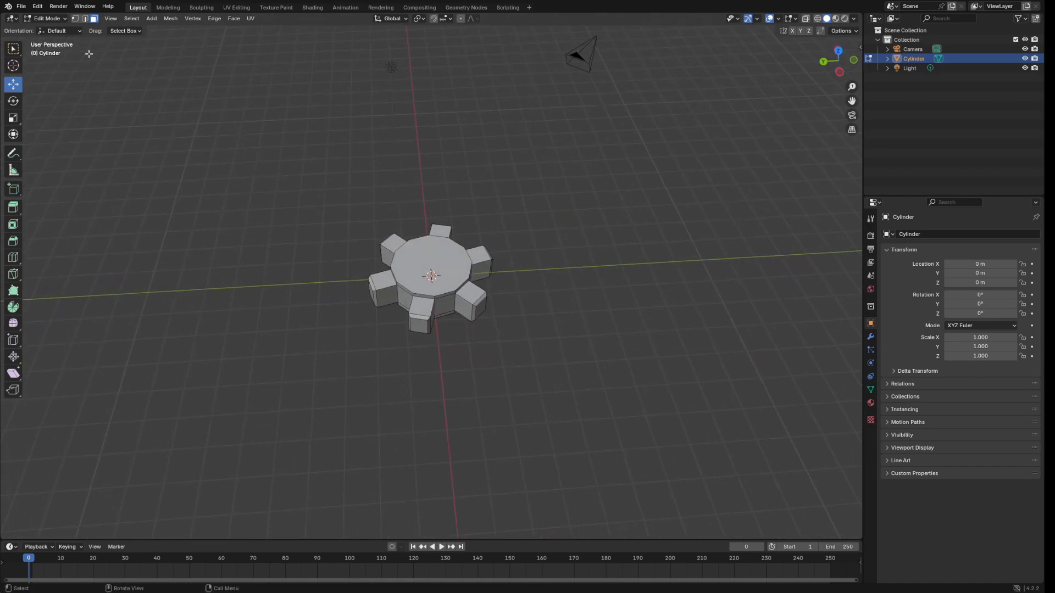
pyautogui.click(47, 18)
pyautogui.click(44, 22)
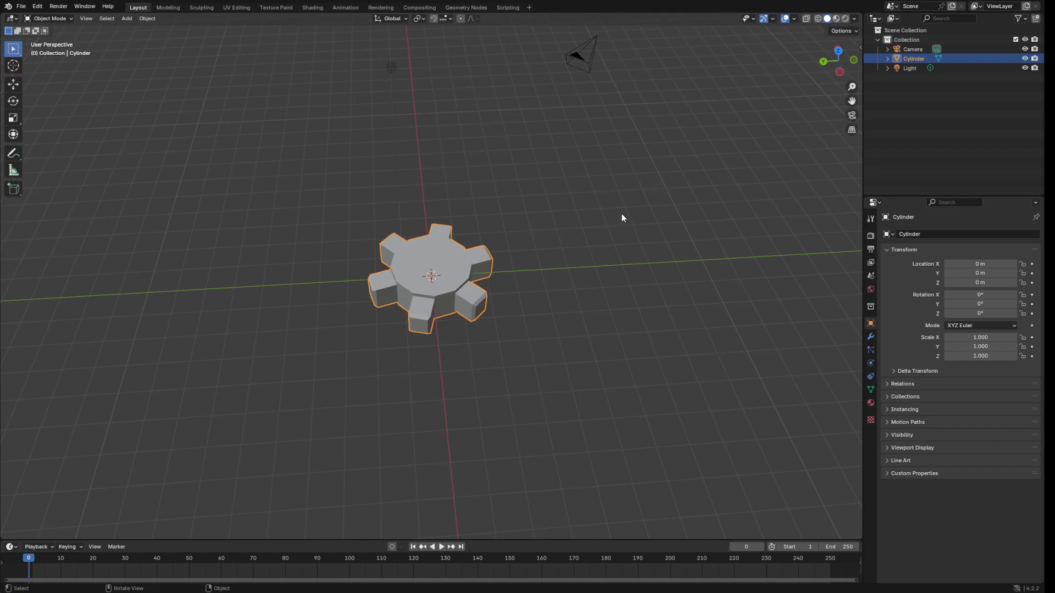
pyautogui.moveTo(621, 214); pyautogui.dragTo(618, 160, button='middle')
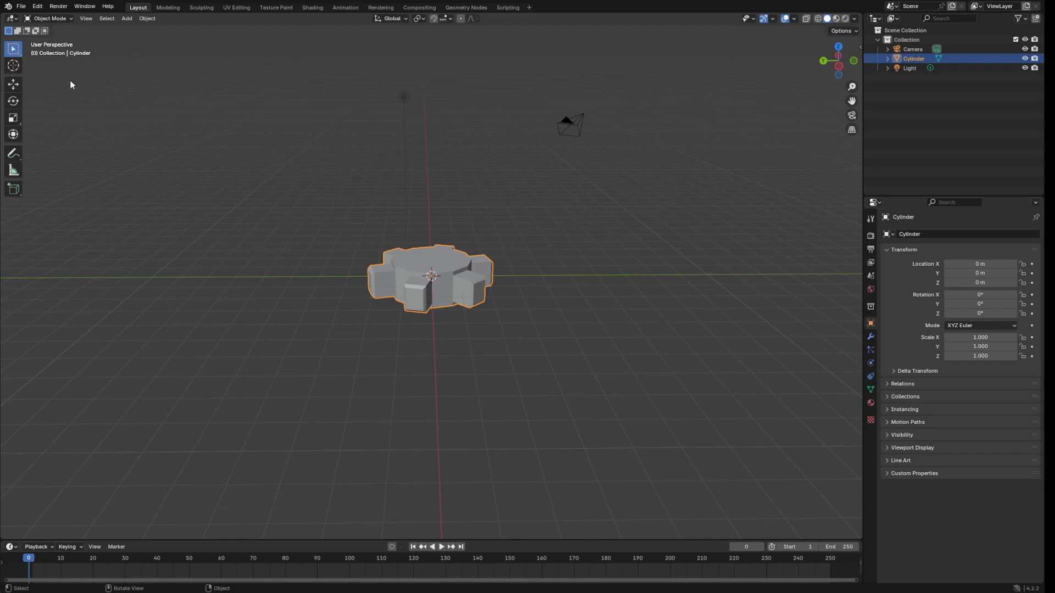
# Add a 12-sided cylinder, Cylinder.001, with 1 m radius and 2 m depth.
pyautogui.click(147, 18)
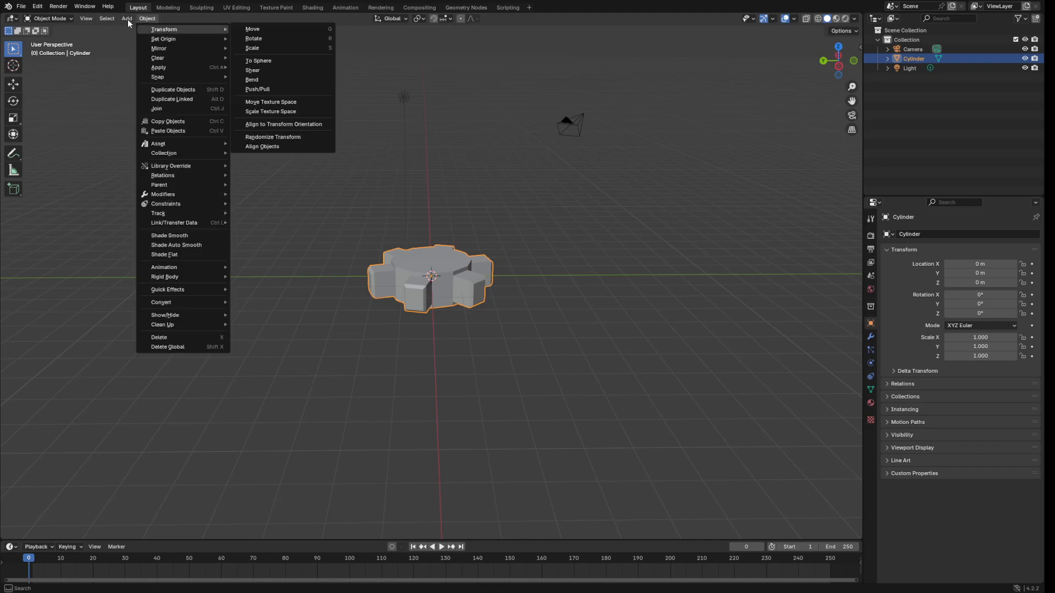
pyautogui.moveTo(127, 19)
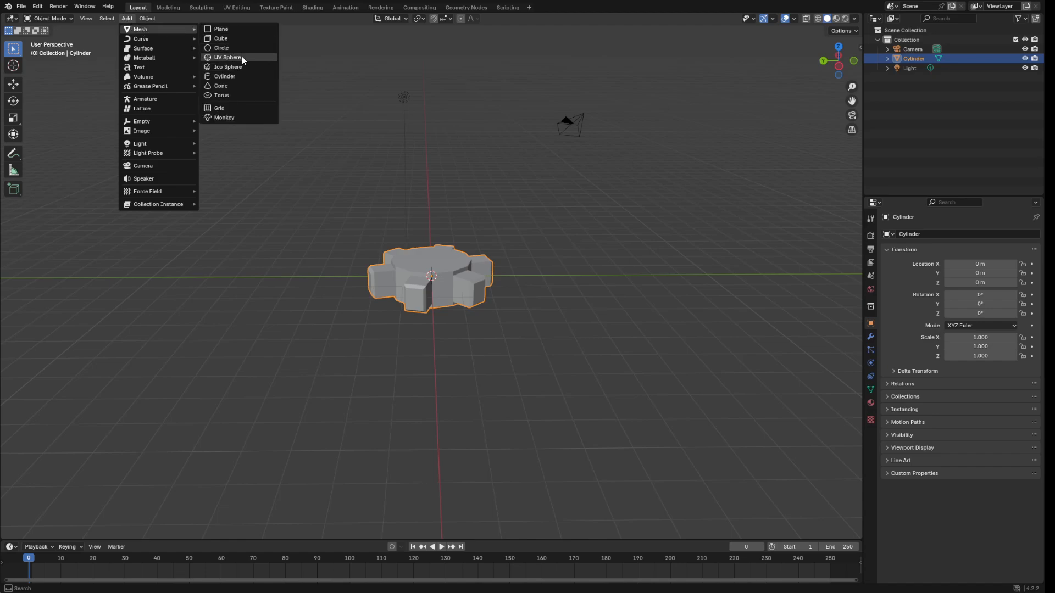
pyautogui.click(239, 76)
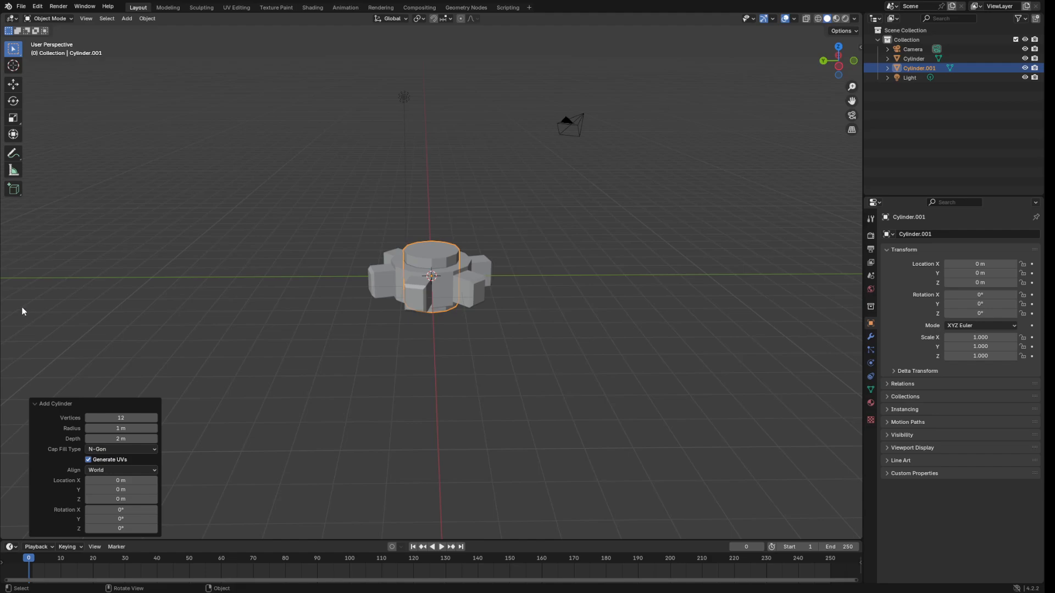
pyautogui.click(13, 84)
# In Left Orthographic, scale Cylinder.001 uniformly to 1.21 and raise it to Z 1.5608 m.
pyautogui.moveTo(432, 245); pyautogui.dragTo(432, 207)
pyautogui.click(840, 67)
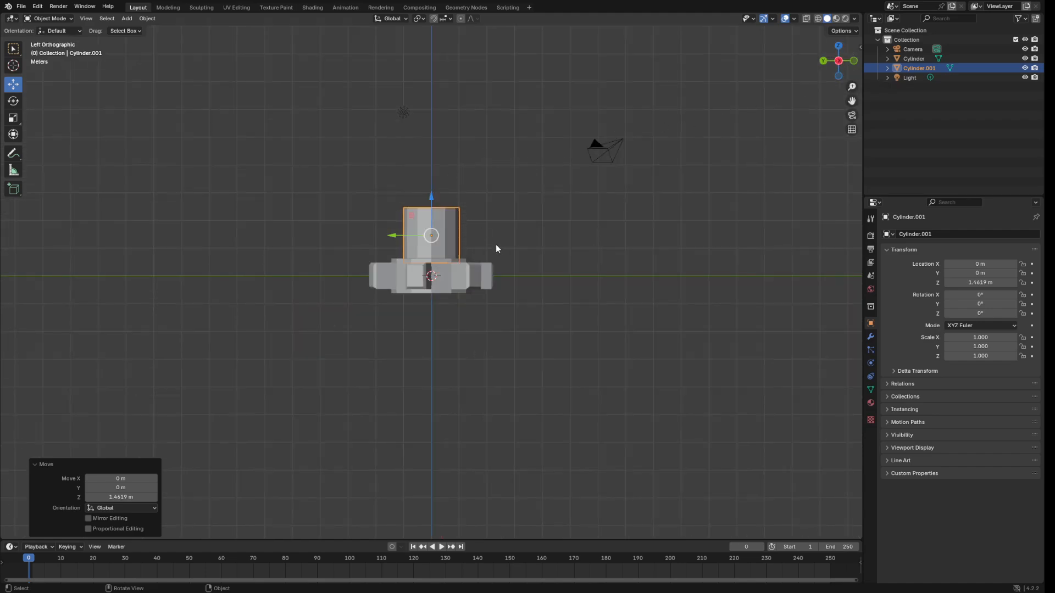
pyautogui.scroll(3, 496, 244)
pyautogui.scroll(1, 489, 226)
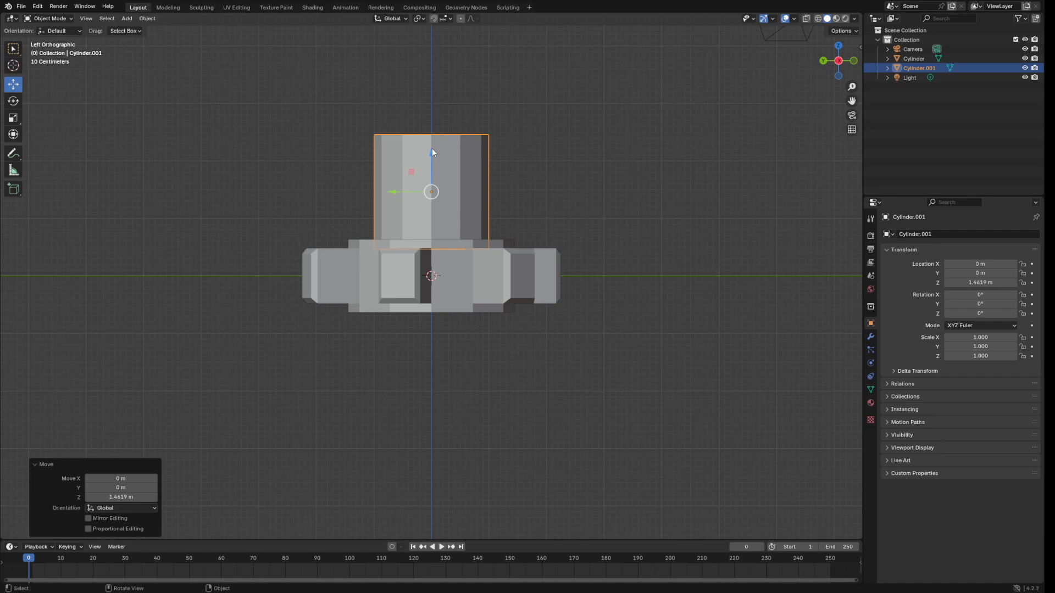
pyautogui.moveTo(431, 153); pyautogui.dragTo(429, 160)
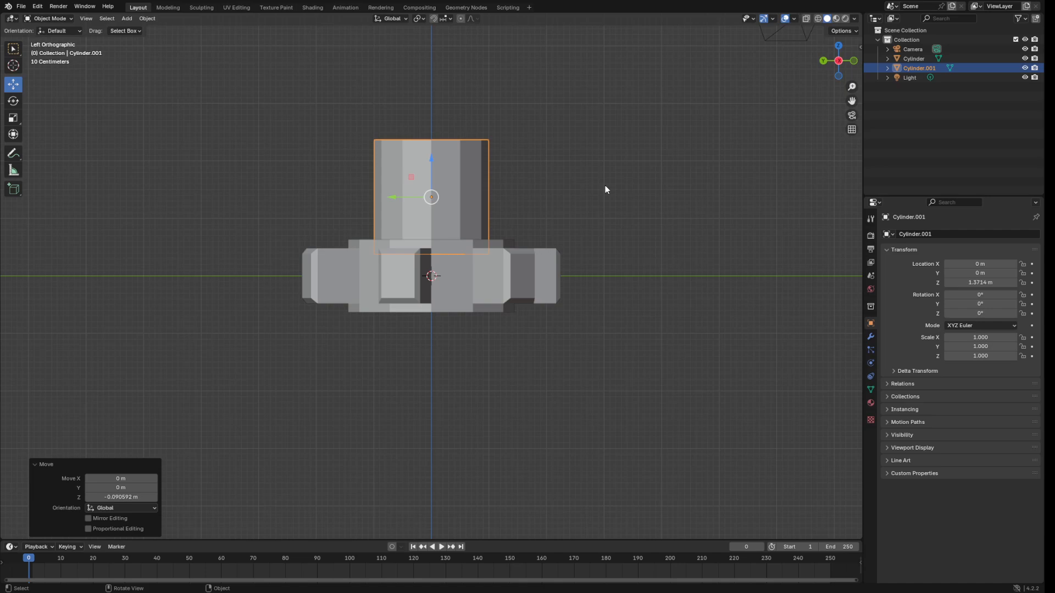
pyautogui.press('s')
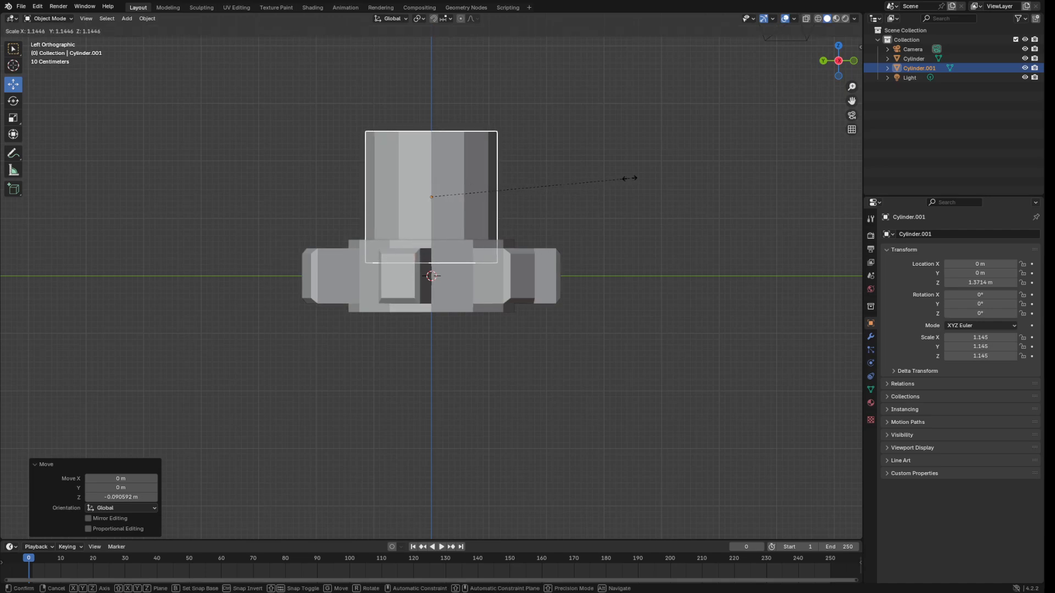
pyautogui.click(641, 177)
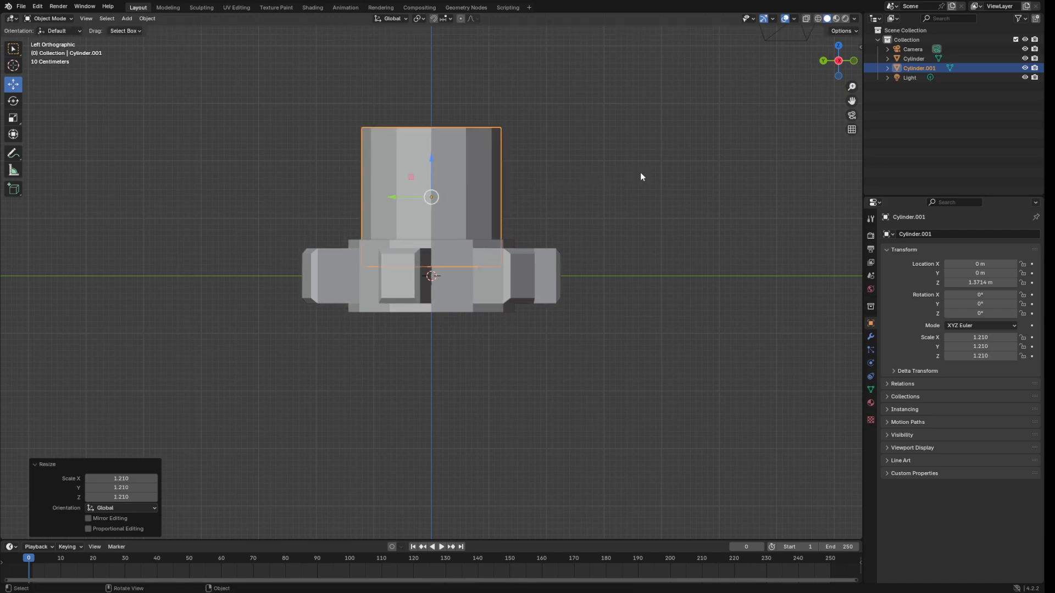
pyautogui.moveTo(640, 173); pyautogui.dragTo(596, 176, button='middle')
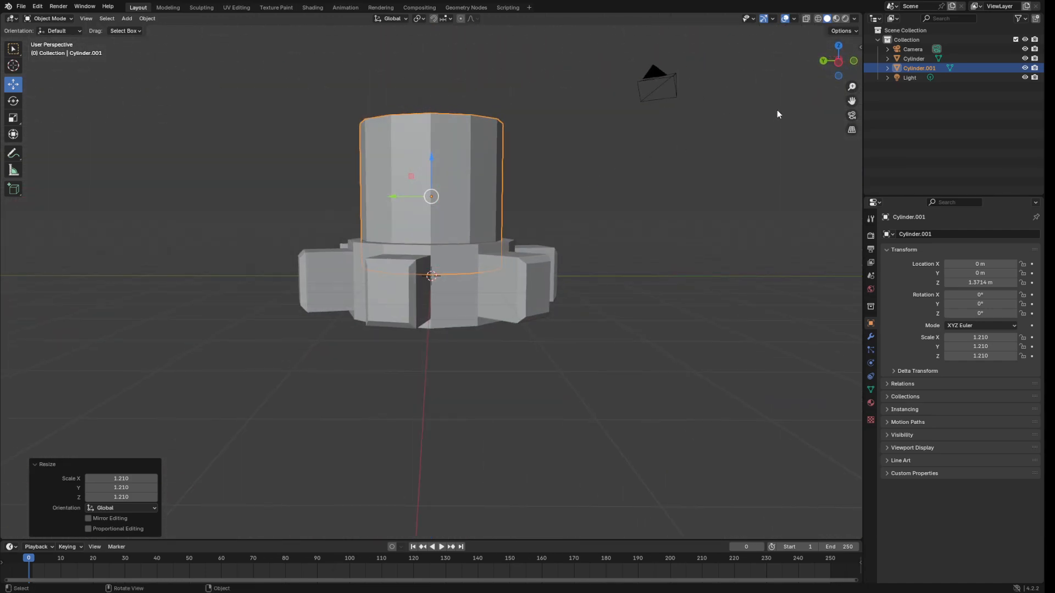
pyautogui.click(838, 61)
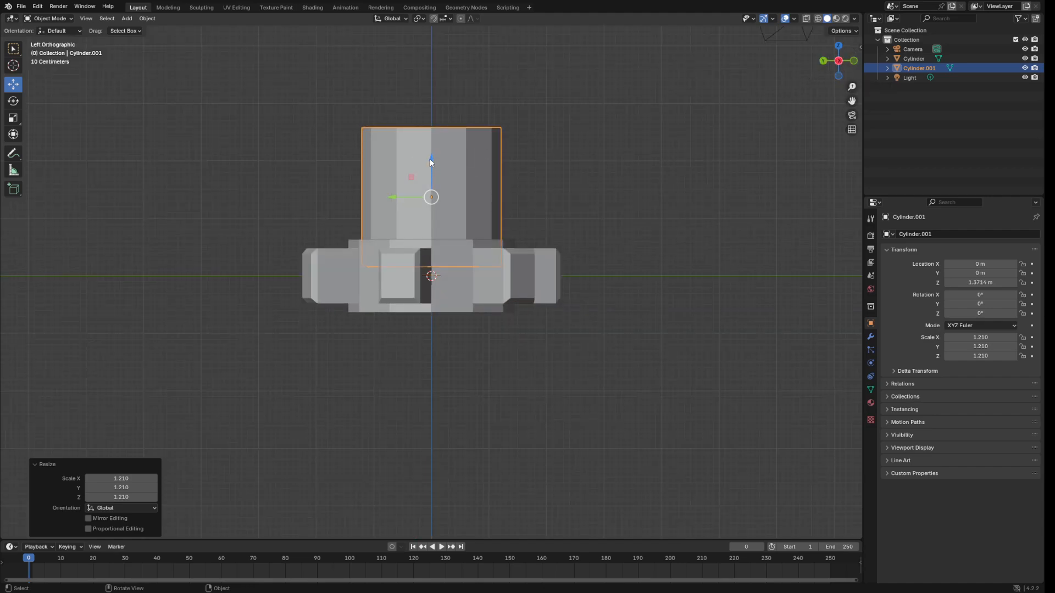
pyautogui.moveTo(431, 158); pyautogui.dragTo(447, 146)
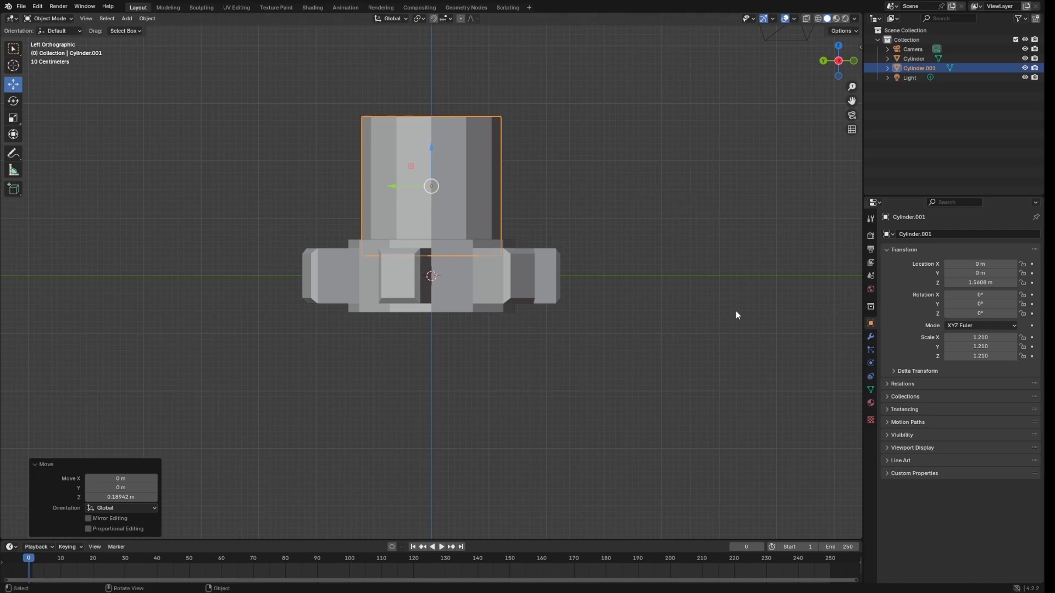
# Add a Mirror modifier to Cylinder.001 with the gear Cylinder as the mirror object.
pyautogui.click(870, 337)
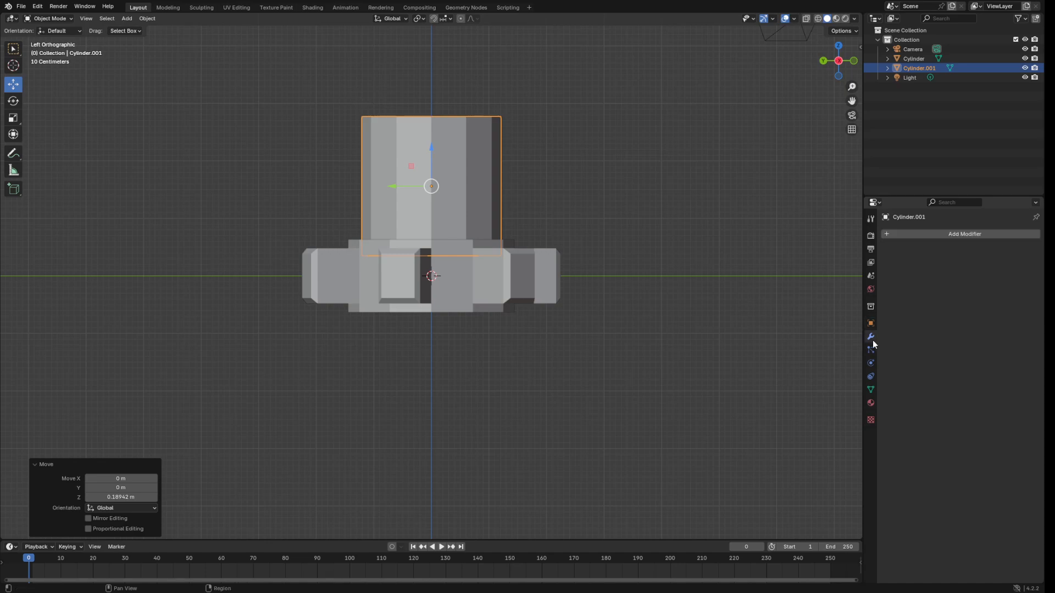
pyautogui.click(928, 234)
pyautogui.moveTo(892, 238)
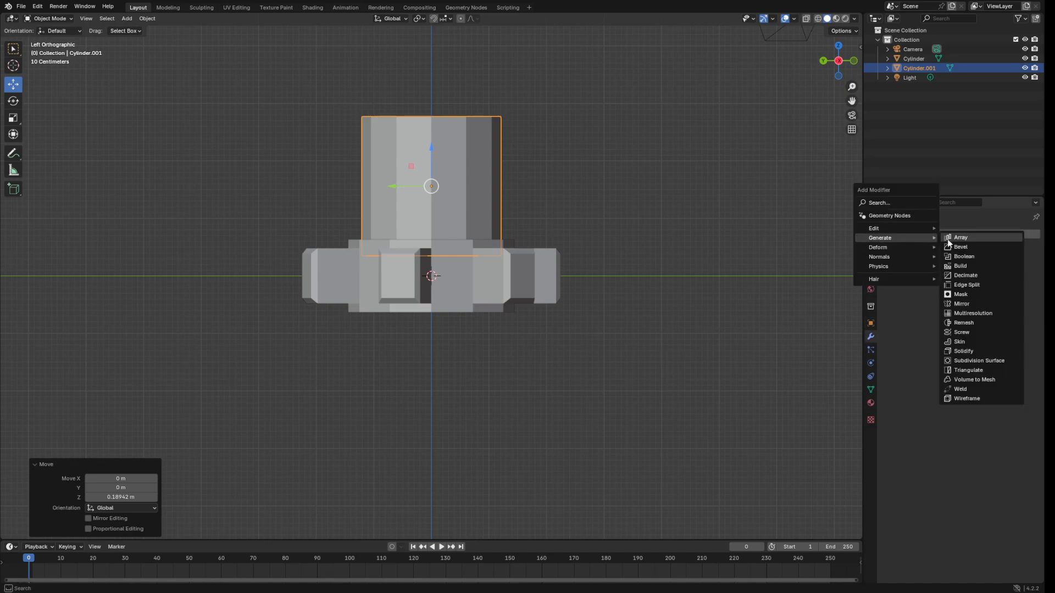
pyautogui.click(973, 305)
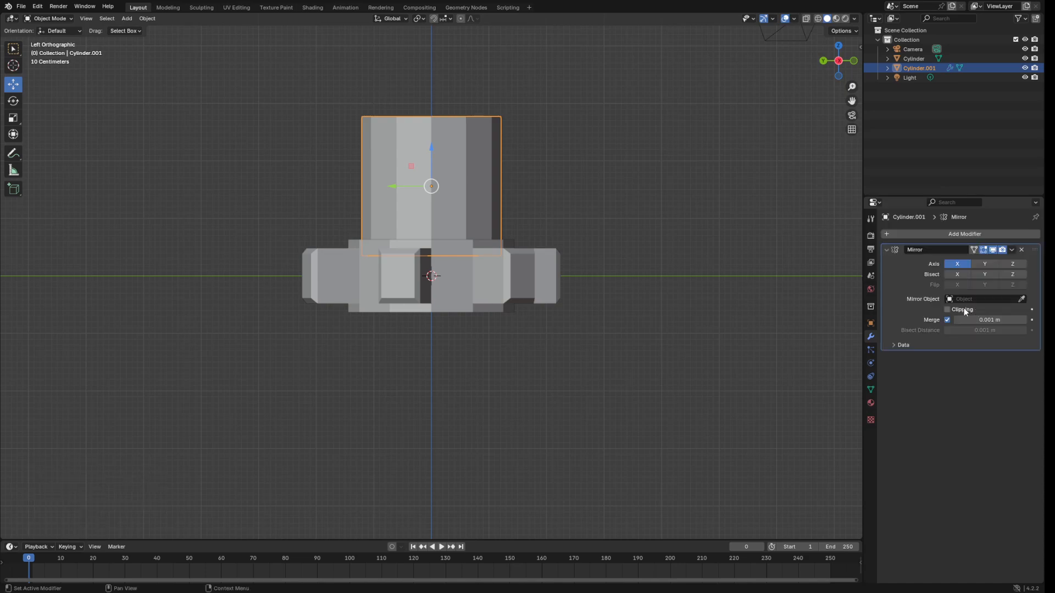
pyautogui.click(1024, 298)
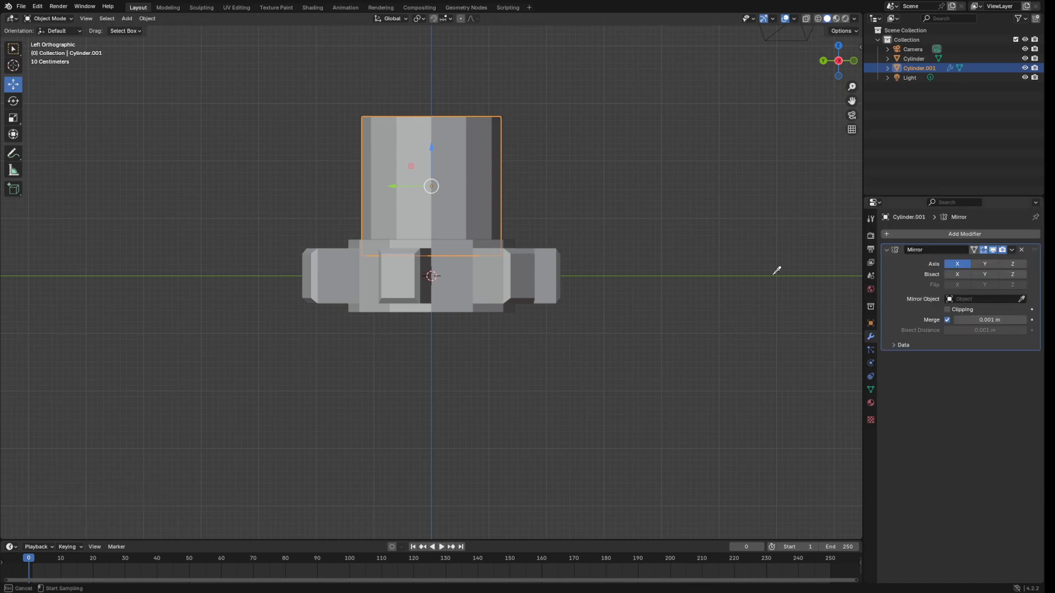
pyautogui.click(448, 278)
# Set the mirror to the Z axis only and apply the modifier.
pyautogui.click(983, 264)
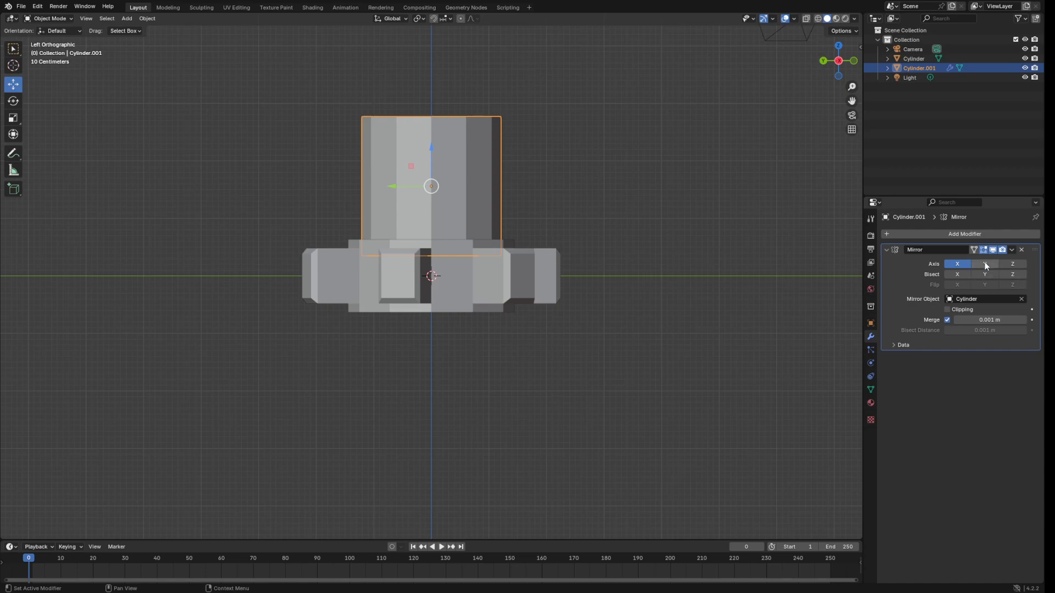
pyautogui.click(1012, 264)
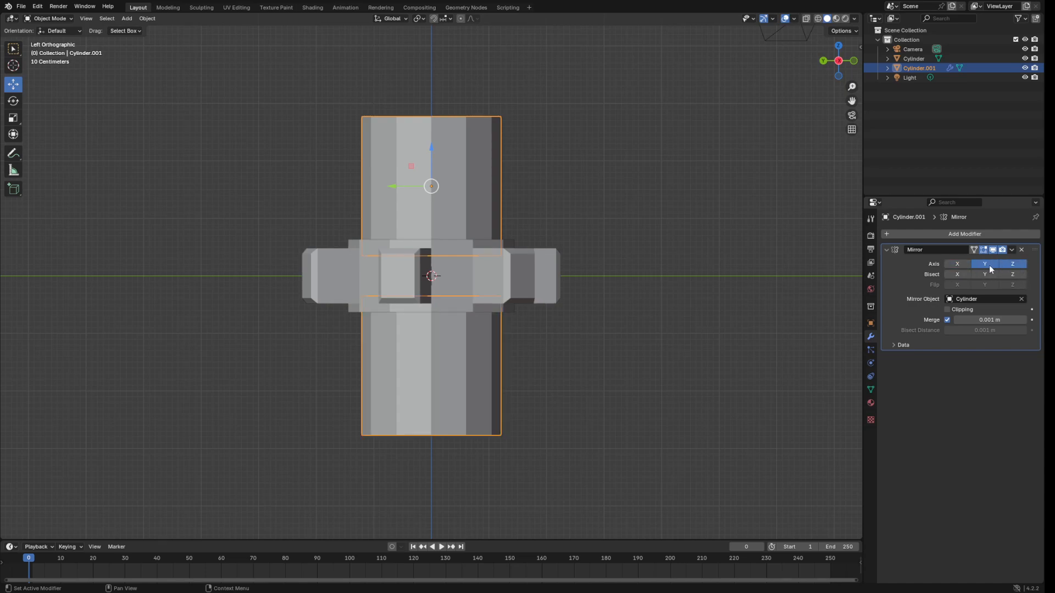
pyautogui.click(971, 266)
pyautogui.click(1011, 249)
pyautogui.click(978, 262)
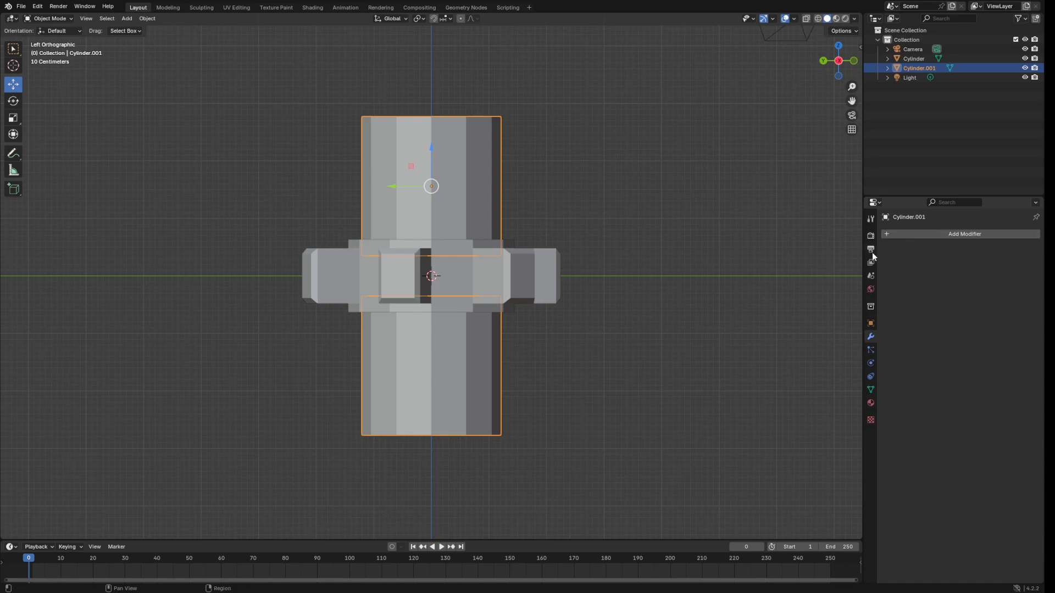
# Add a Boolean Difference on the gear with Cylinder.001 as cutter, and apply it.
pyautogui.click(502, 289)
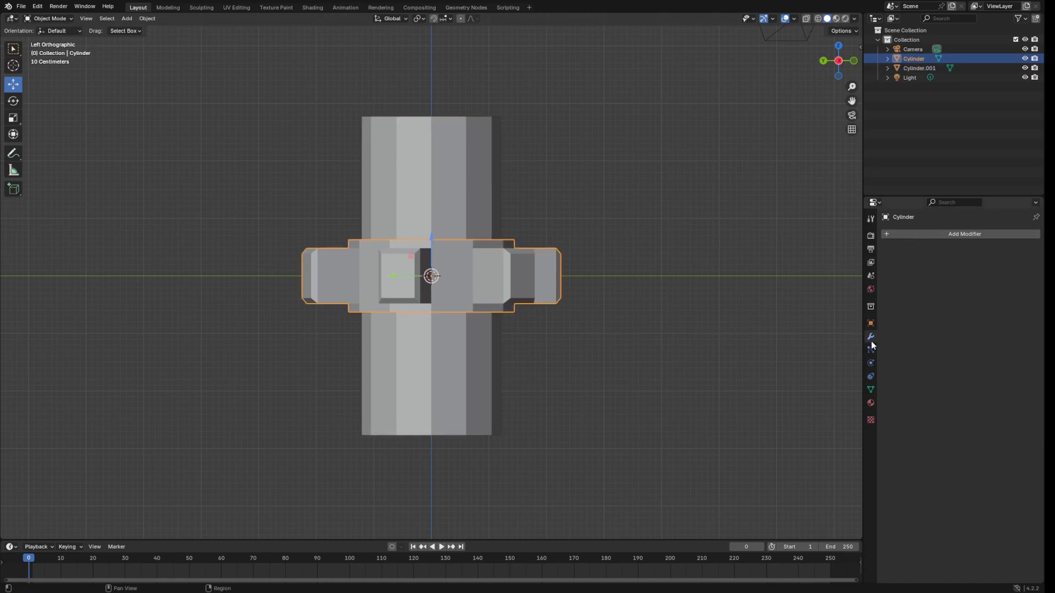
pyautogui.click(918, 235)
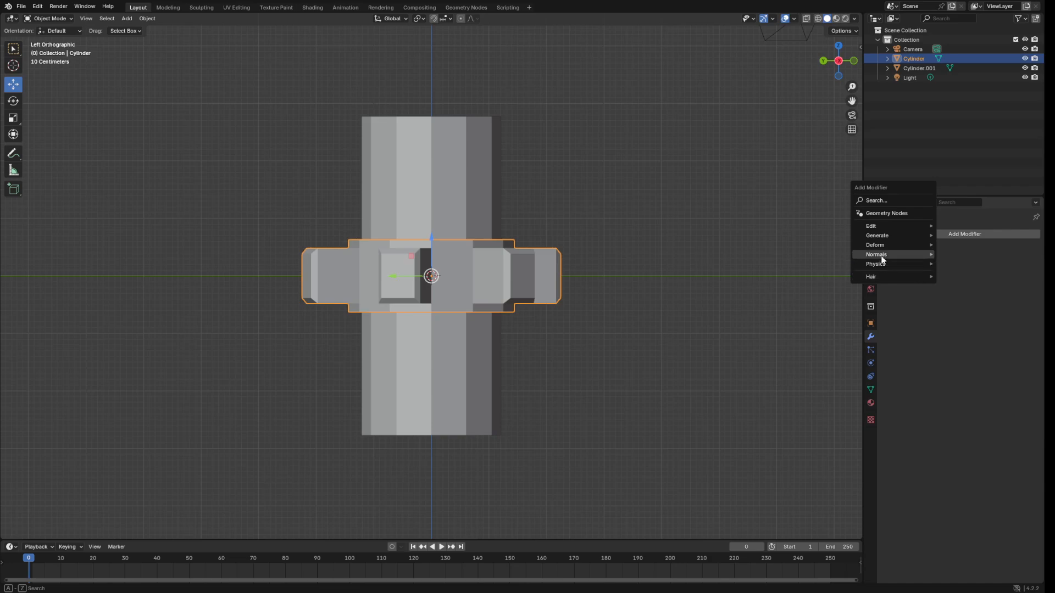
pyautogui.moveTo(903, 235)
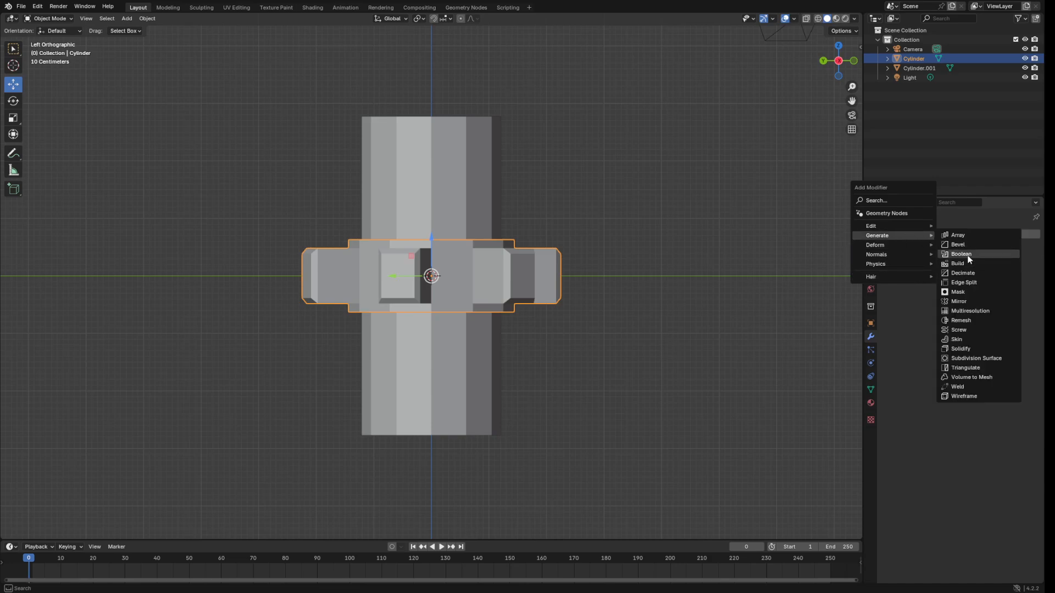
pyautogui.click(962, 254)
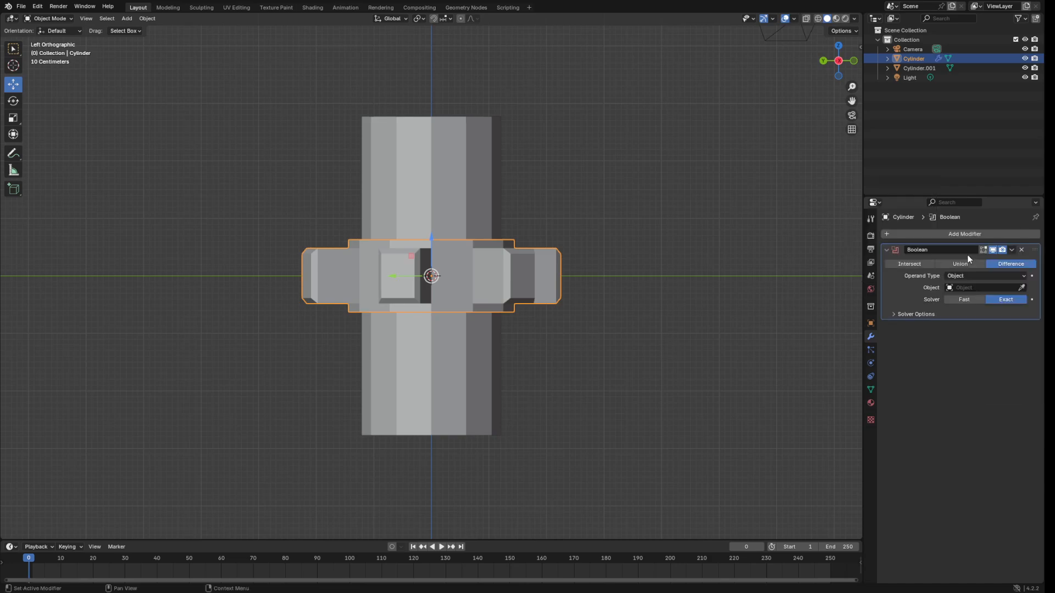
pyautogui.click(1022, 288)
pyautogui.click(460, 175)
pyautogui.click(1011, 250)
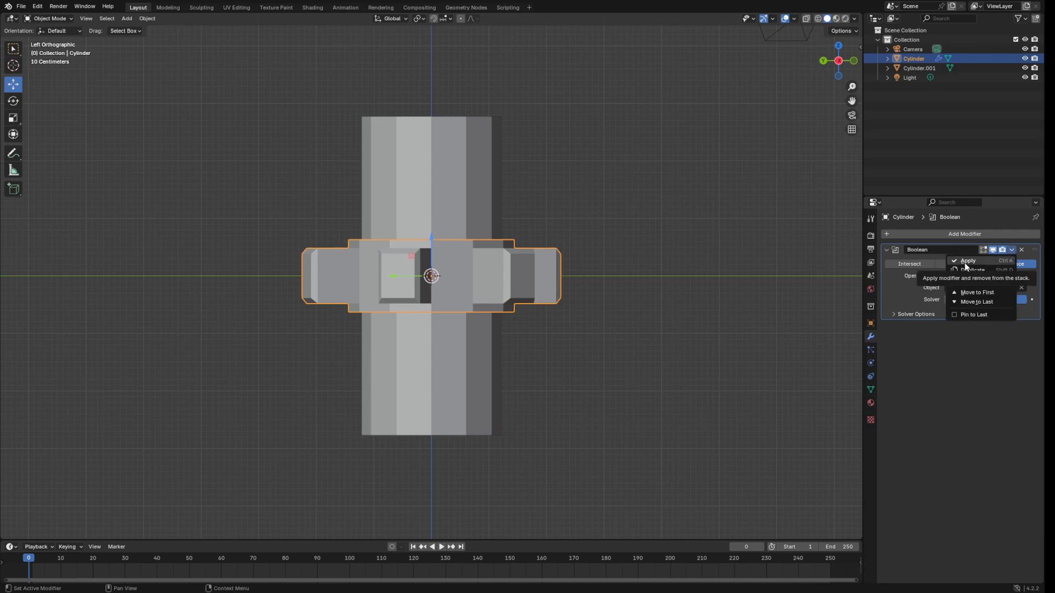
pyautogui.click(966, 262)
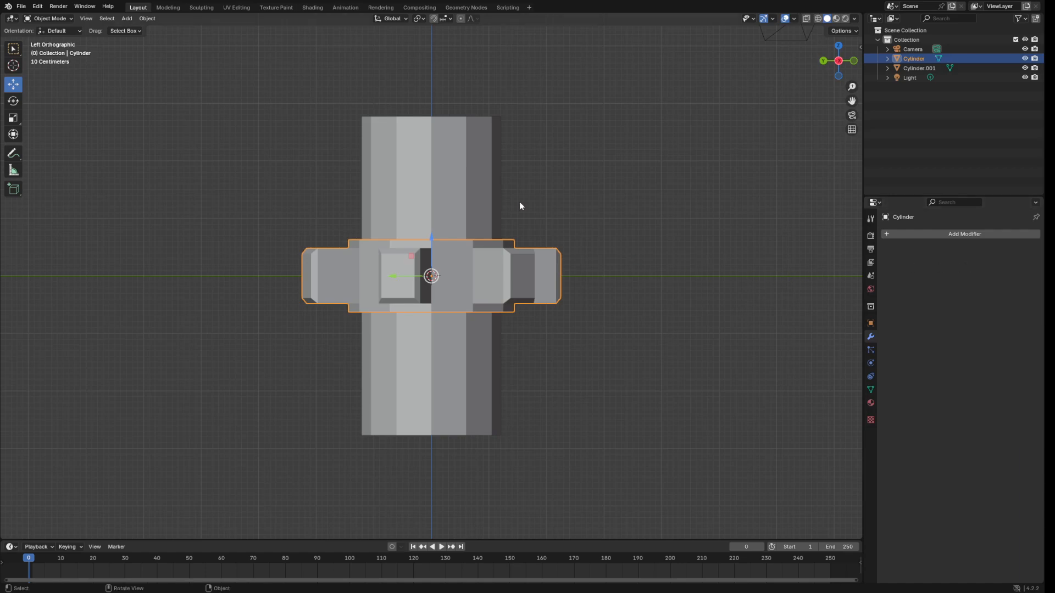
pyautogui.moveTo(627, 213); pyautogui.dragTo(440, 197, button='middle')
pyautogui.click(440, 198)
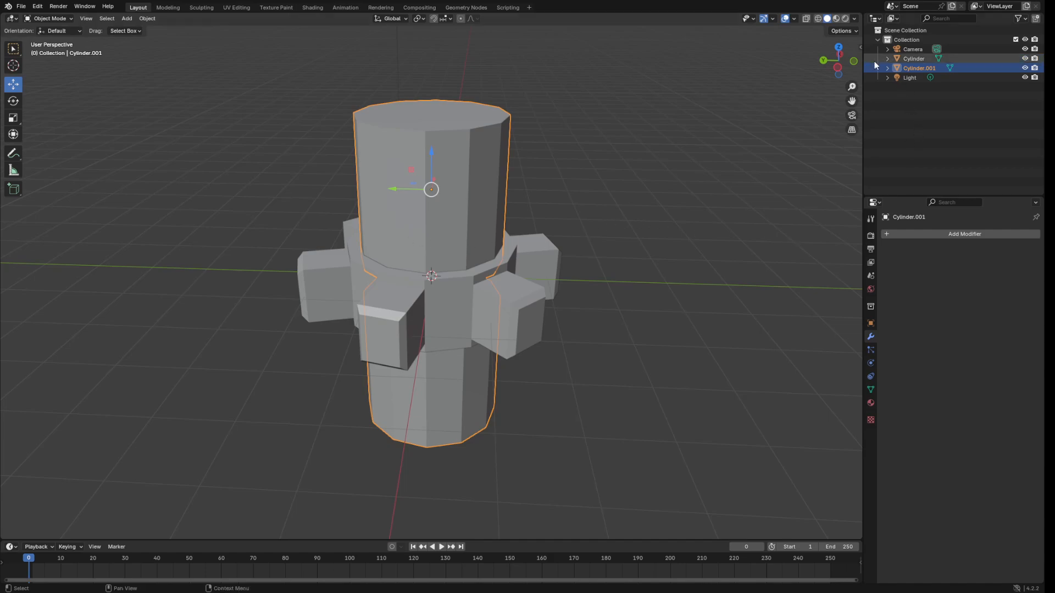
pyautogui.click(1024, 68)
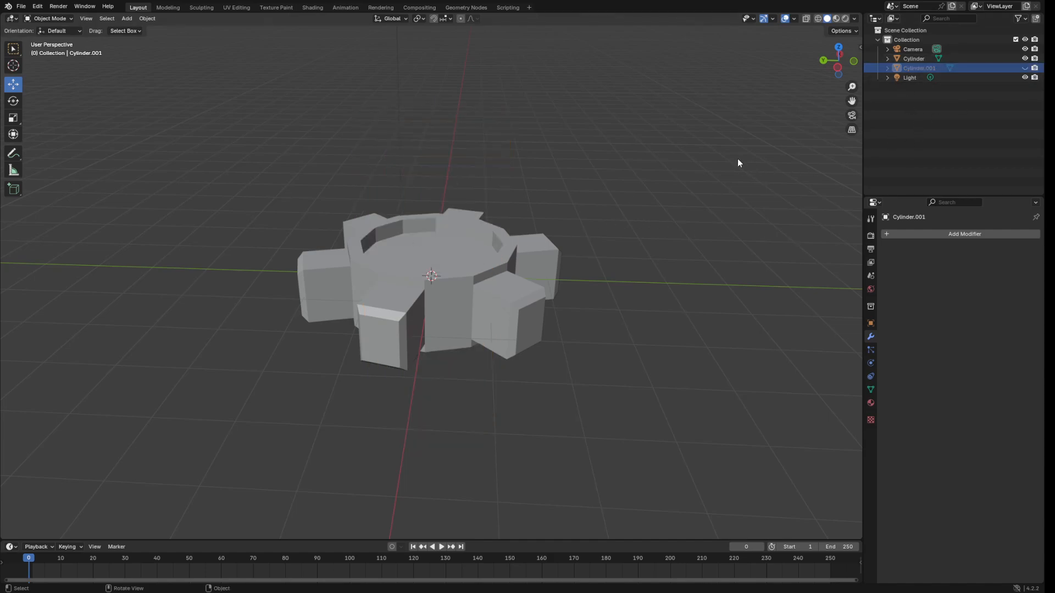
pyautogui.moveTo(737, 161); pyautogui.dragTo(643, 190, button='middle')
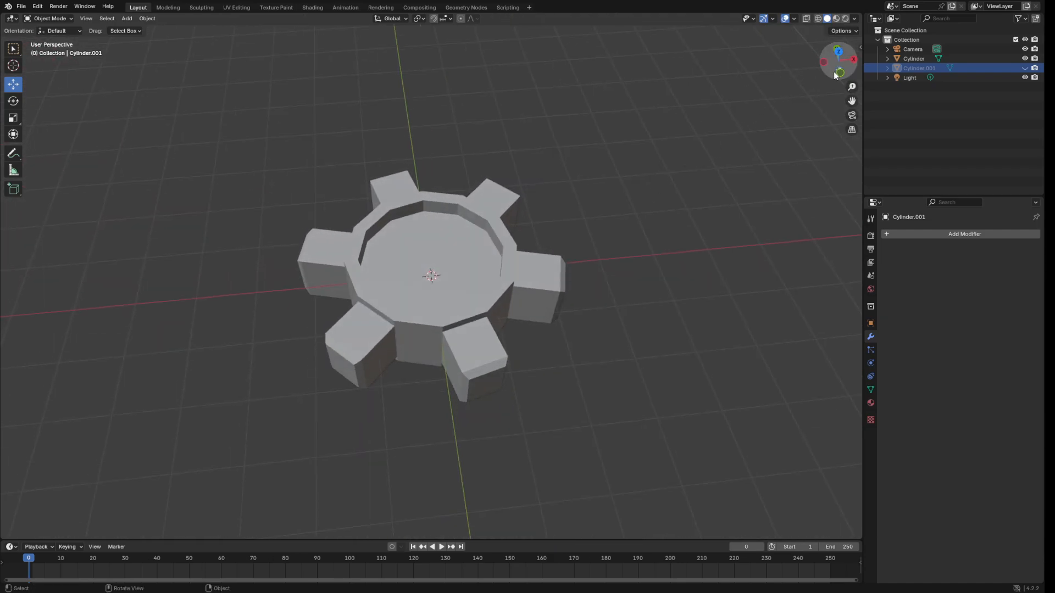
pyautogui.click(823, 63)
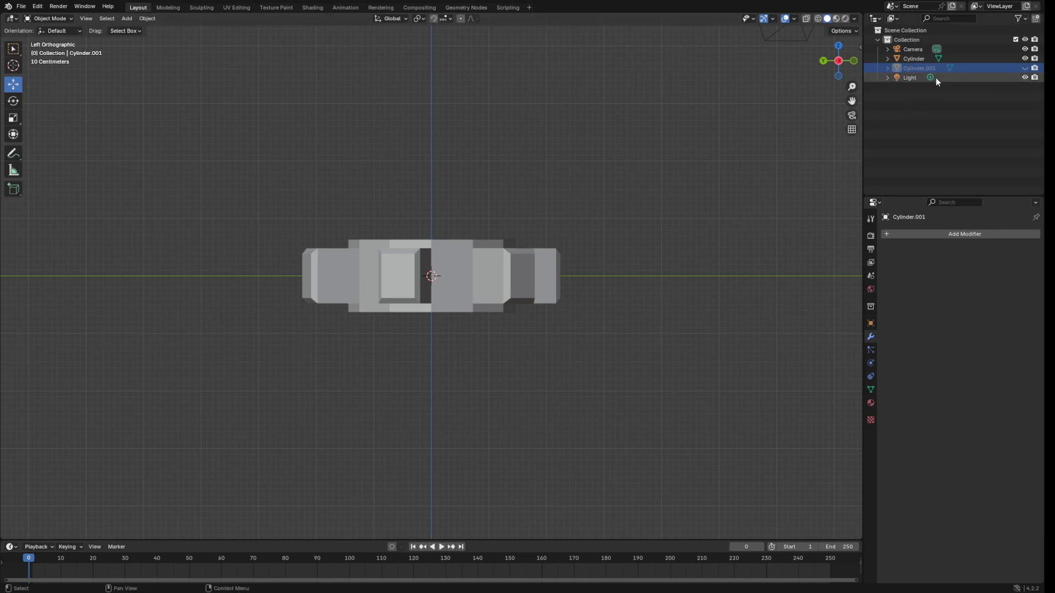
pyautogui.click(1025, 67)
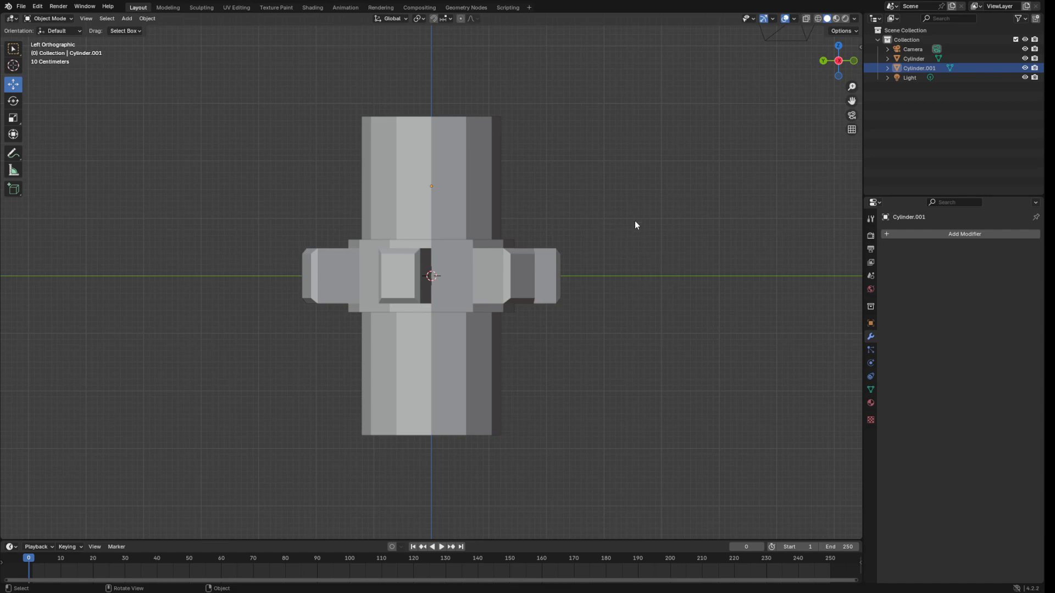
pyautogui.moveTo(634, 223); pyautogui.dragTo(635, 251, button='middle')
pyautogui.click(451, 322)
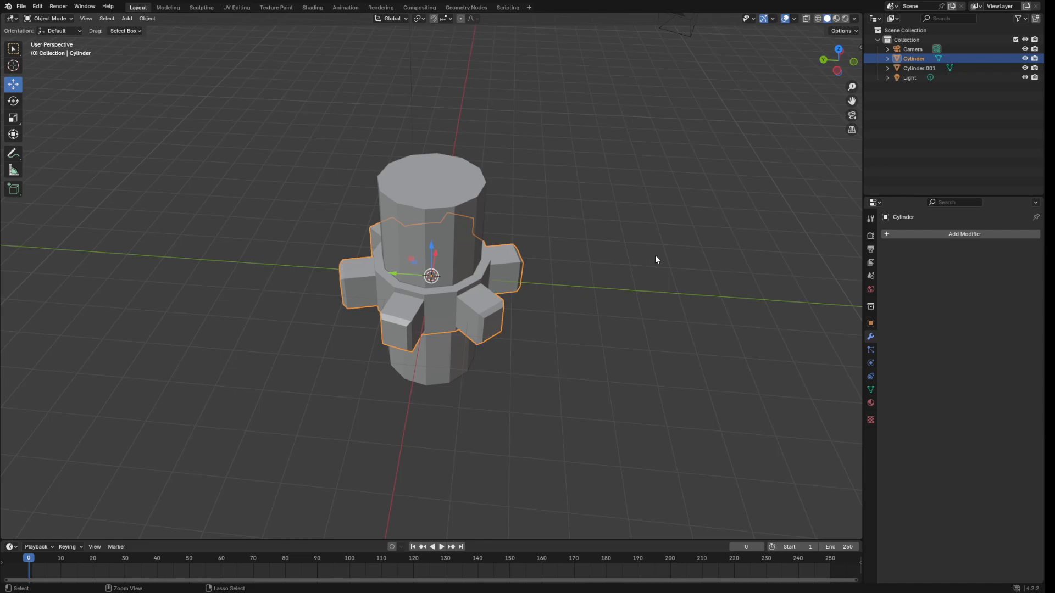
# Duplicate the gear as Cylinder.002 and move the copy about -6.74 m along Y.
pyautogui.hotkey('ctrl', 'c')
pyautogui.hotkey('ctrl', 'v')
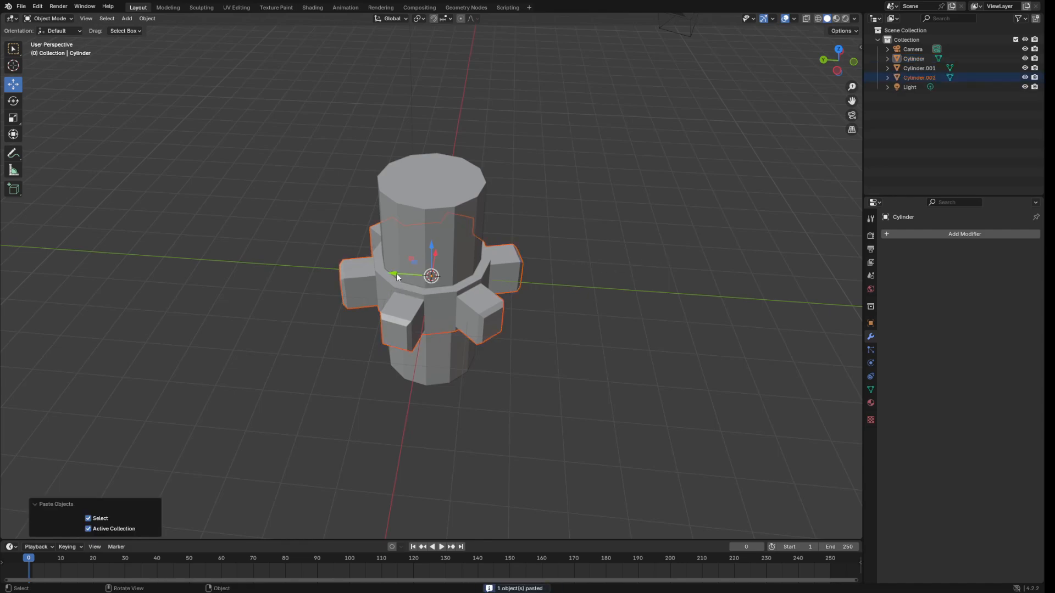
pyautogui.moveTo(396, 272); pyautogui.dragTo(571, 354)
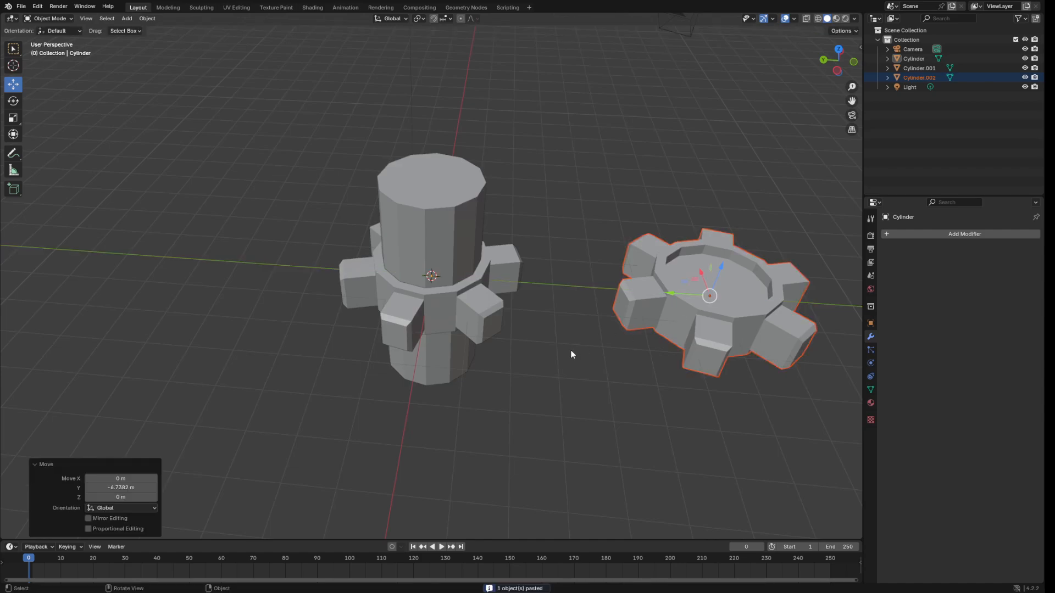
pyautogui.click(545, 382)
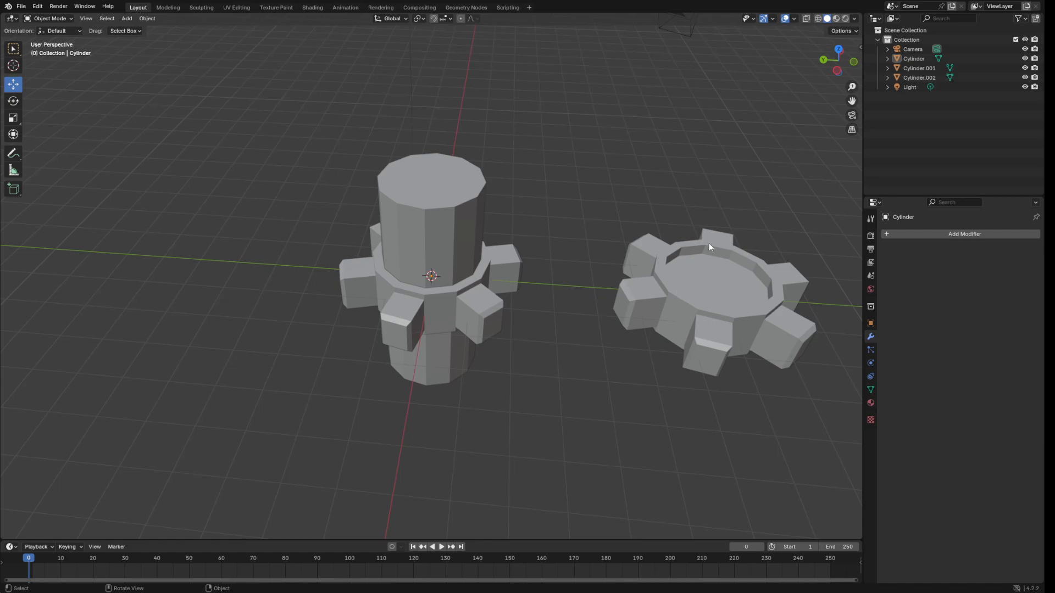
pyautogui.scroll(3, 694, 255)
pyautogui.scroll(-3, 663, 249)
pyautogui.click(438, 253)
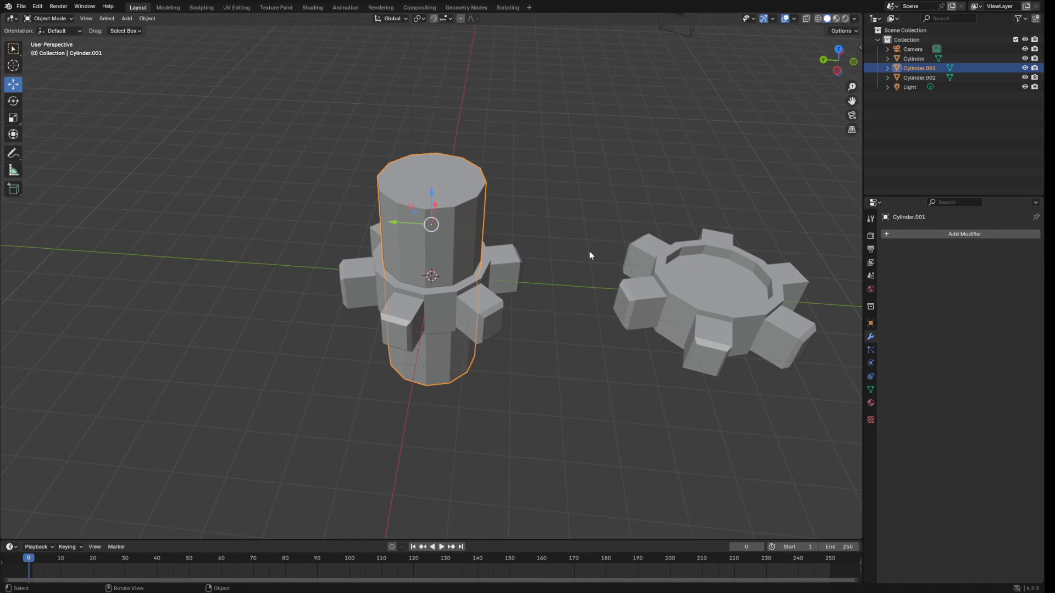
# Scale the shaft cylinder to 0.411 and lower it about 0.83 m along Z through the gear.
pyautogui.press('s')
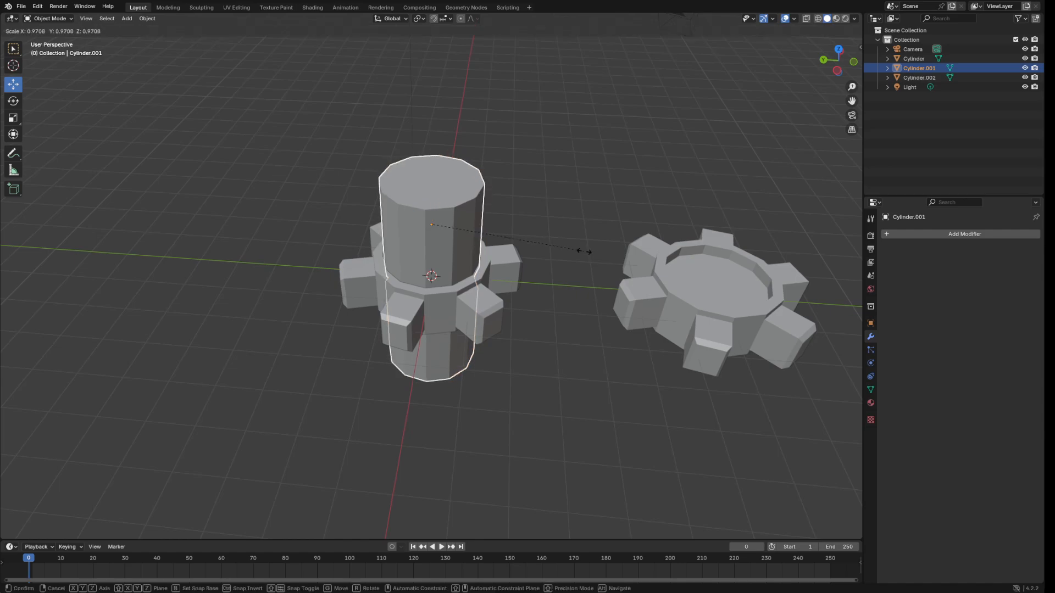
pyautogui.click(494, 244)
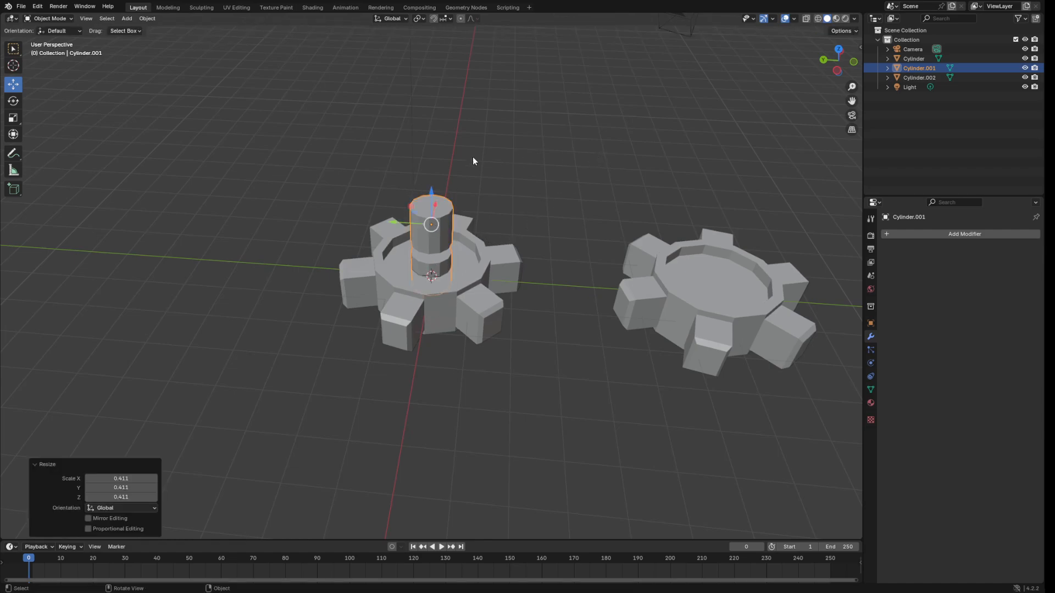
pyautogui.click(837, 70)
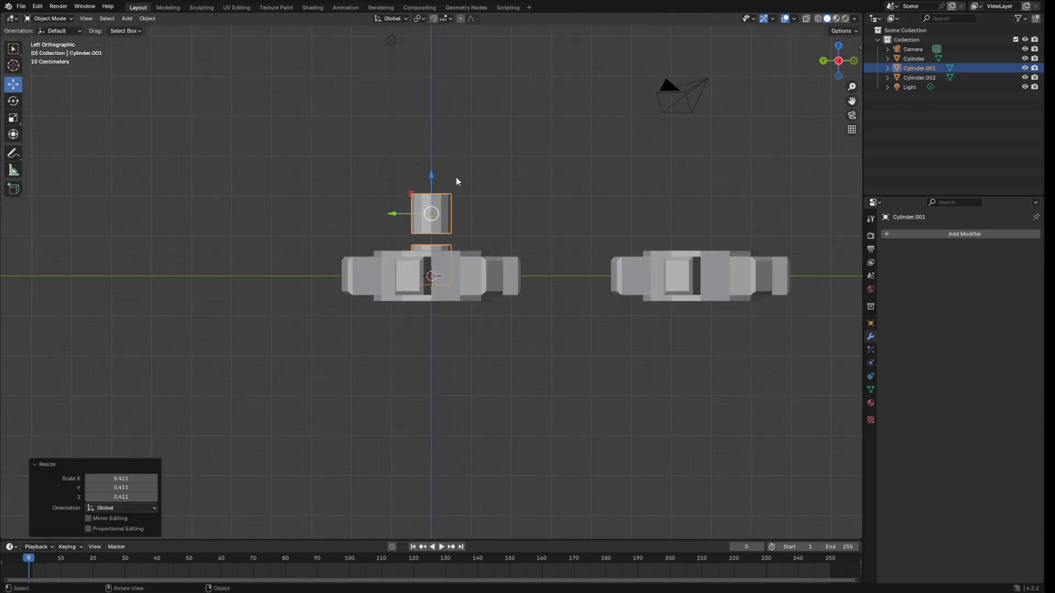
pyautogui.moveTo(432, 176); pyautogui.dragTo(427, 211)
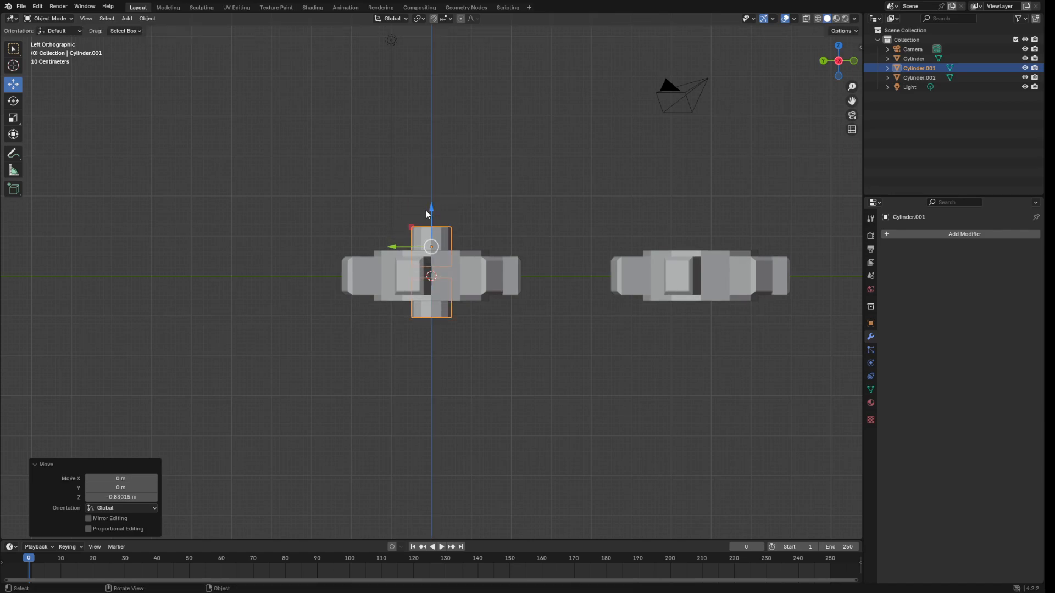
pyautogui.moveTo(572, 164); pyautogui.dragTo(592, 208, button='middle')
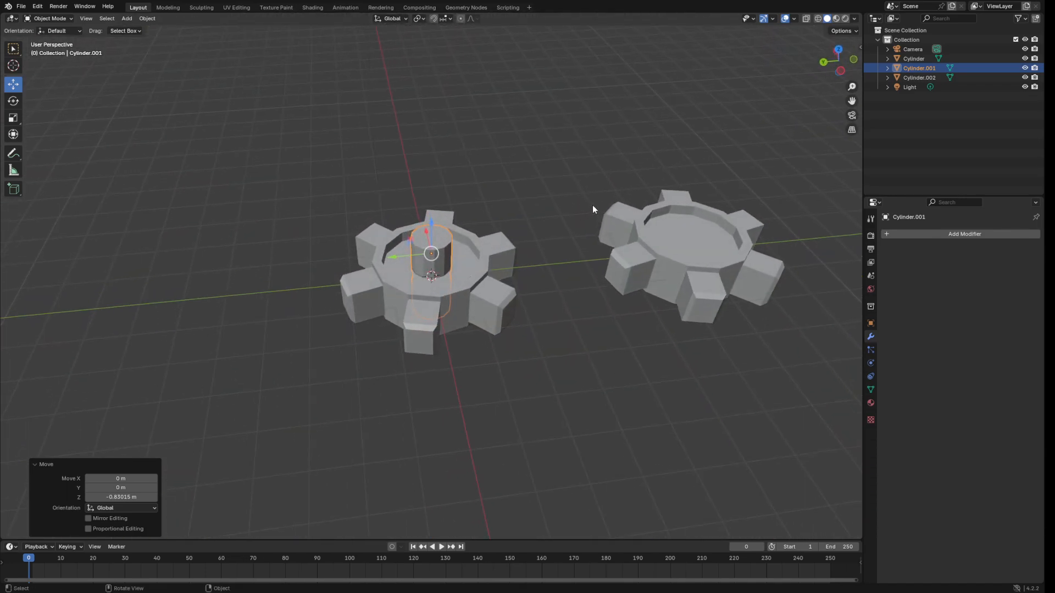
pyautogui.moveTo(597, 169); pyautogui.dragTo(687, 122, button='middle')
pyautogui.click(577, 129)
pyautogui.click(843, 62)
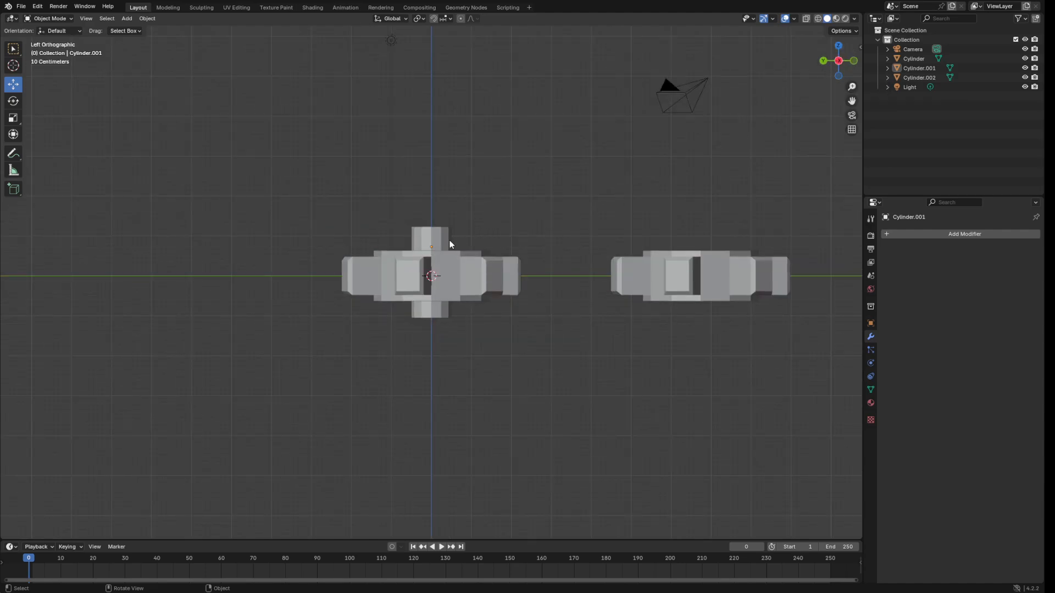
pyautogui.click(429, 239)
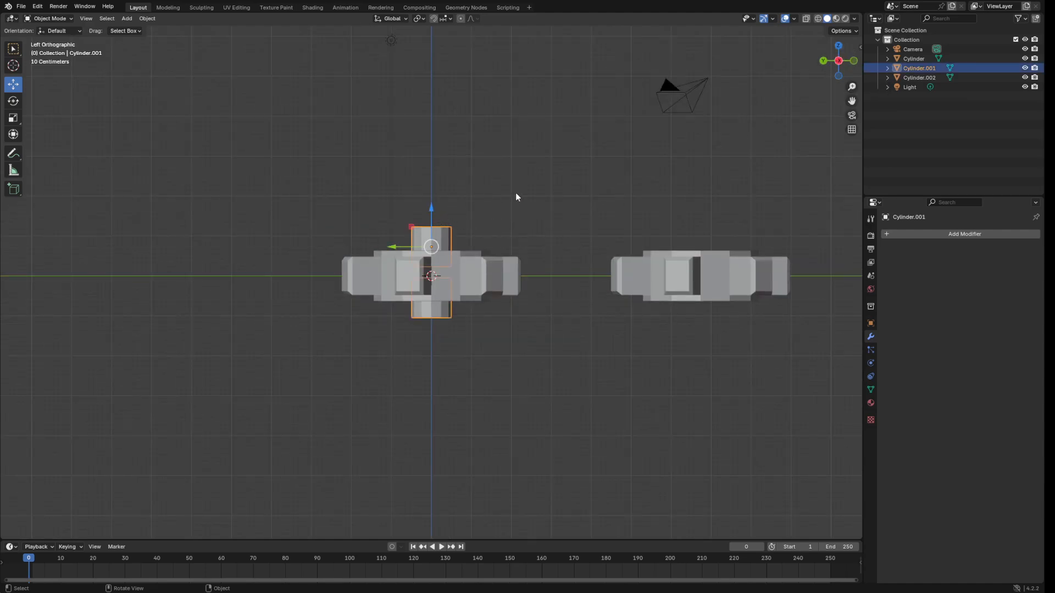
# Delete the old shaft and add a new cylinder at the origin.
pyautogui.press('x')
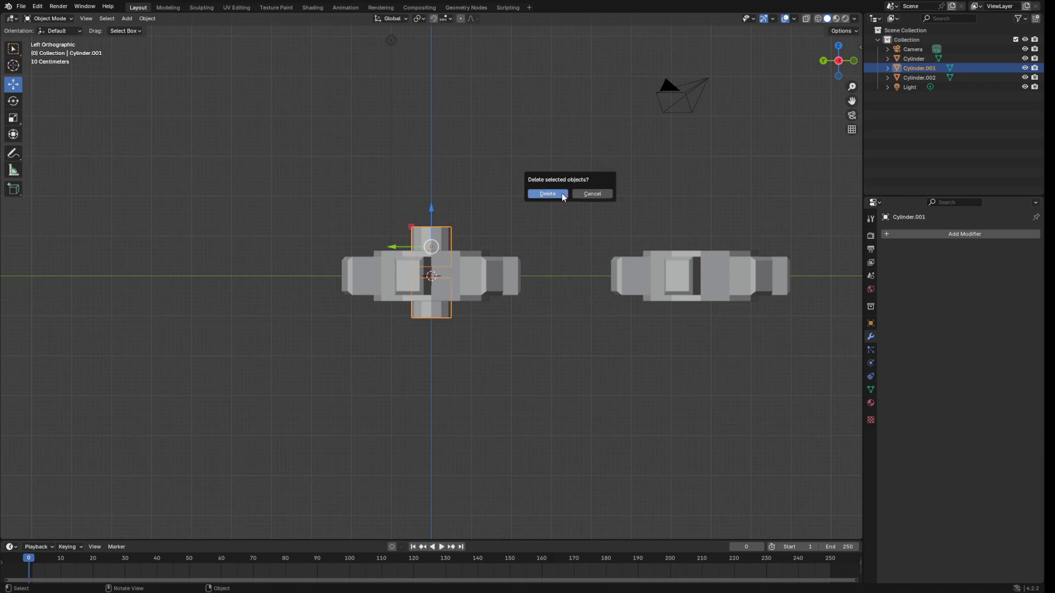
pyautogui.click(561, 192)
pyautogui.click(126, 18)
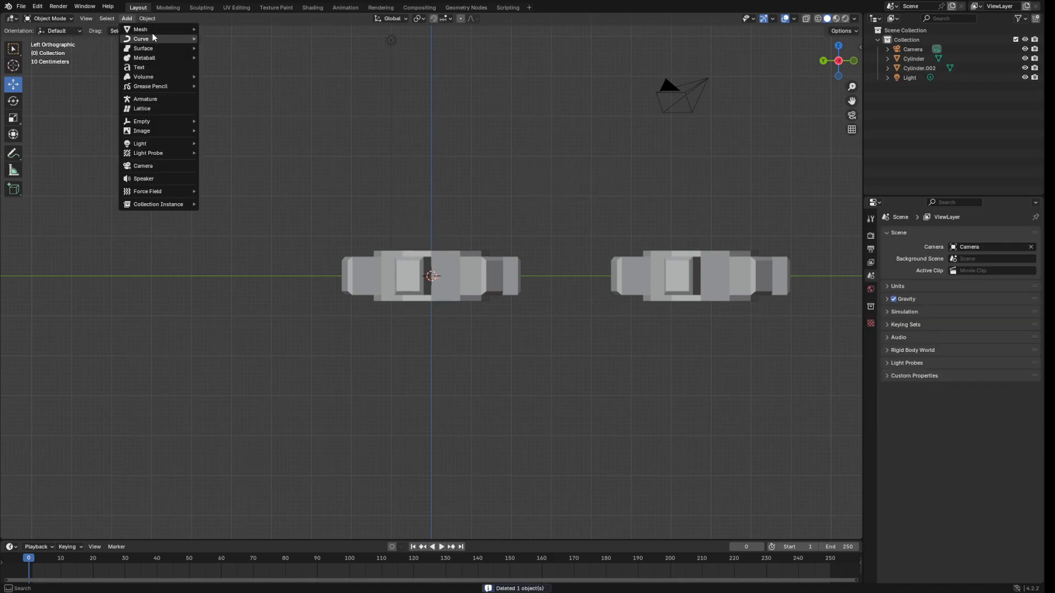
pyautogui.moveTo(151, 31)
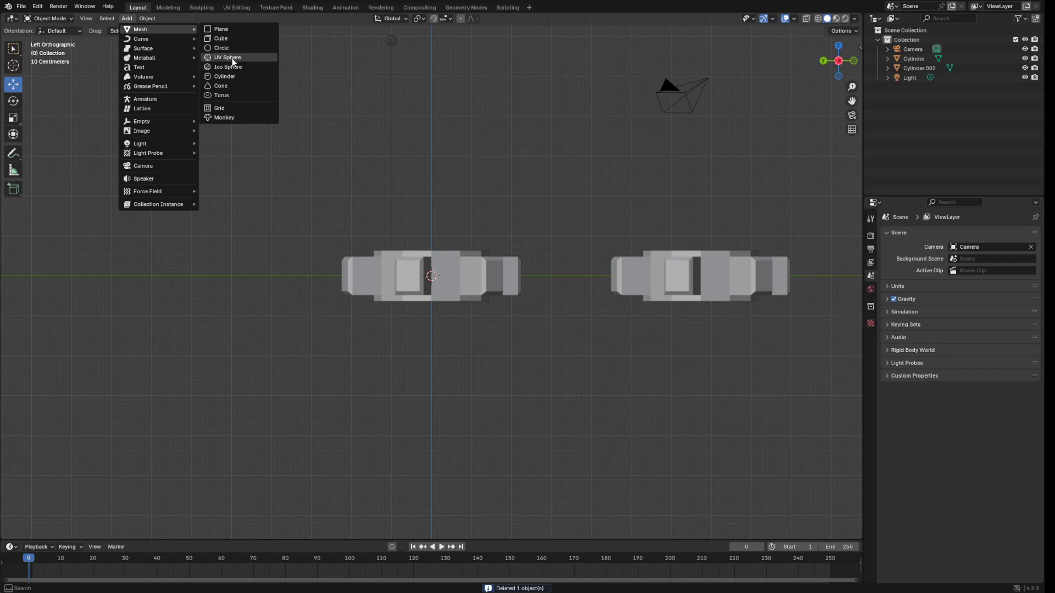
pyautogui.click(237, 76)
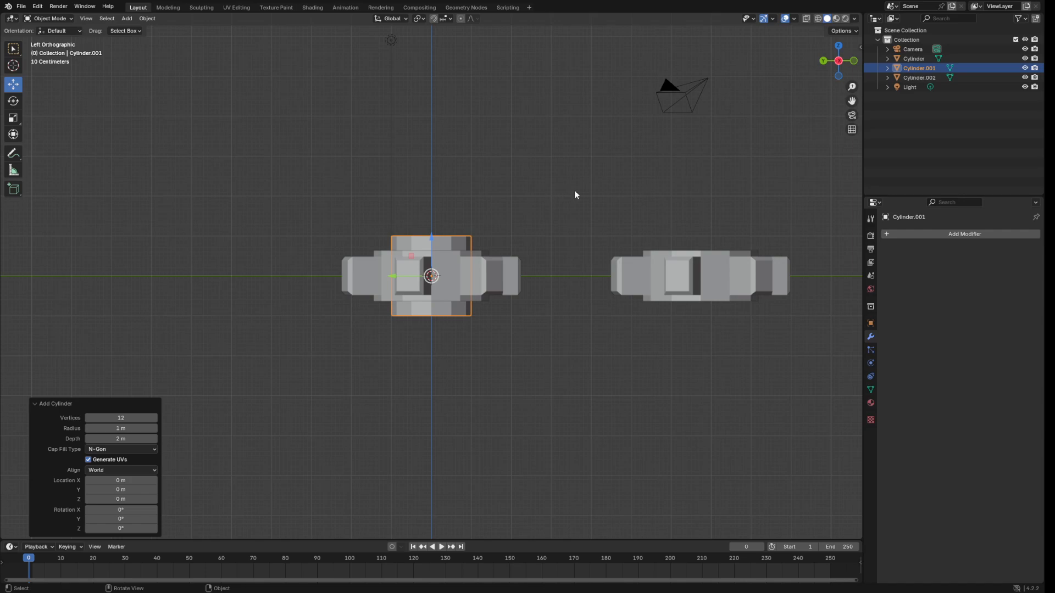
# Scale the new cylinder down uniformly to 0.496.
pyautogui.press('s')
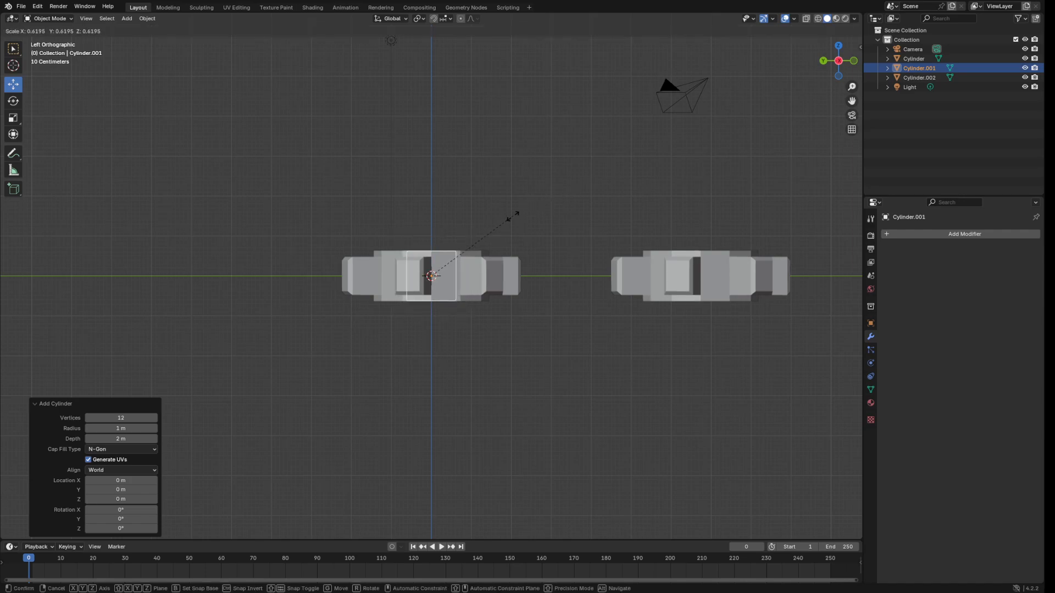
pyautogui.click(492, 223)
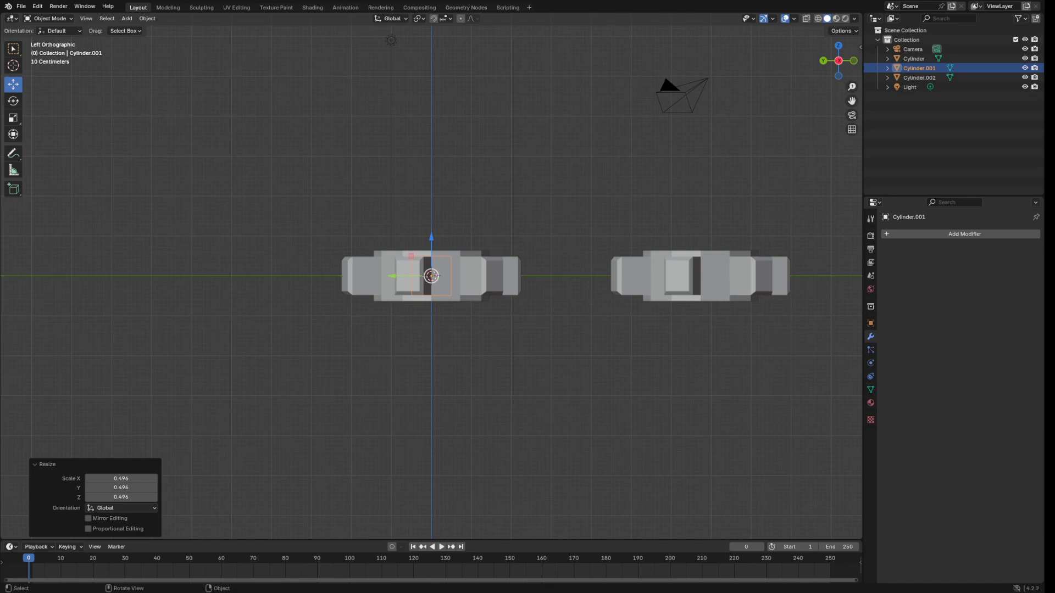
pyautogui.click(13, 117)
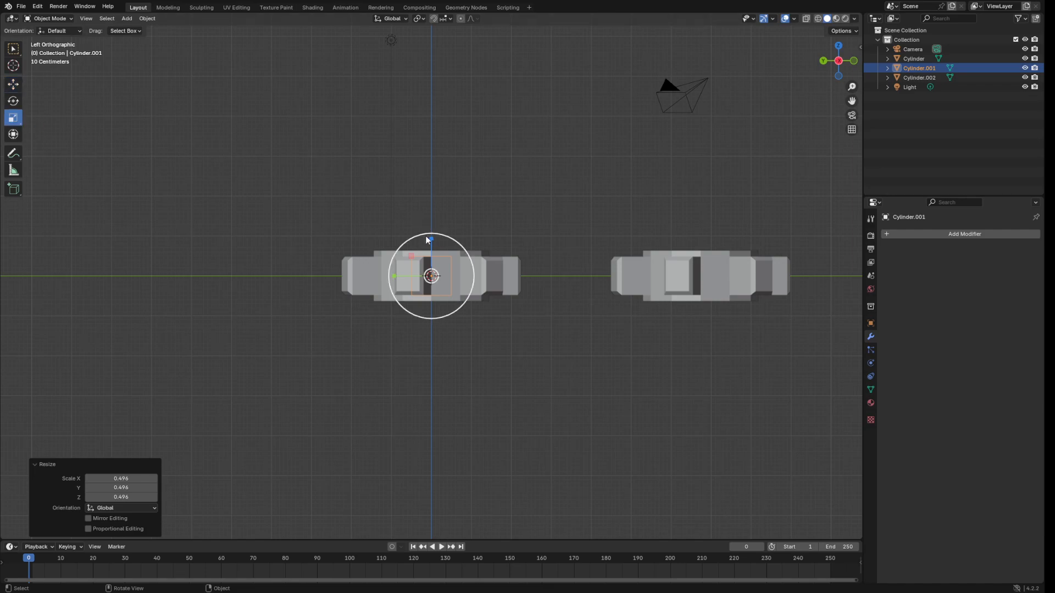
# Stretch the inner cylinder taller along Z, then scale it up uniformly by 1.141.
pyautogui.moveTo(431, 239); pyautogui.dragTo(445, 164)
pyautogui.moveTo(445, 164); pyautogui.dragTo(618, 187, button='middle')
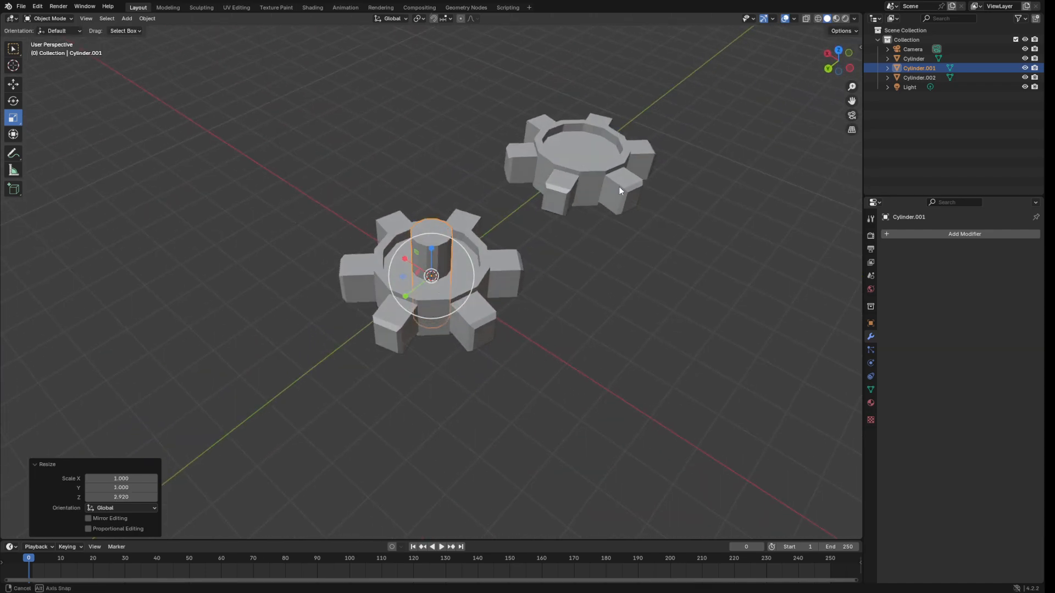
pyautogui.click(473, 121)
pyautogui.moveTo(472, 120); pyautogui.dragTo(418, 94, button='middle')
pyautogui.moveTo(614, 124)
pyautogui.mouseDown(button='middle')
pyautogui.moveTo(617, 158)
pyautogui.moveTo(612, 130)
pyautogui.mouseUp(button='middle')
pyautogui.click(426, 233)
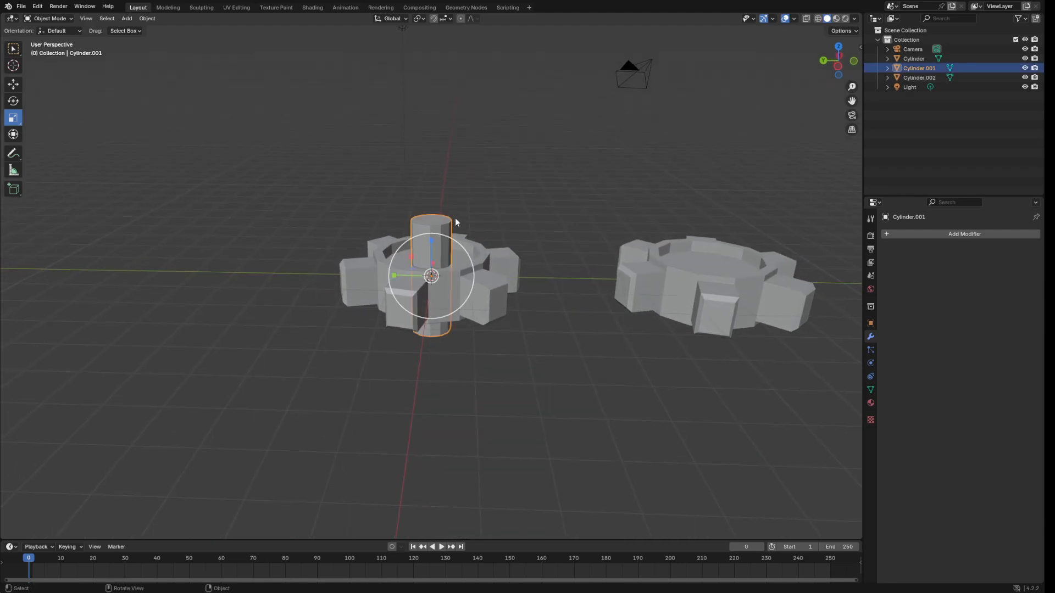
pyautogui.moveTo(454, 212); pyautogui.dragTo(544, 139, button='middle')
pyautogui.press('s')
pyautogui.click(619, 161)
# Set the cylinder's Scale X, Y and Z to 1.25 in the Resize panel.
pyautogui.click(13, 84)
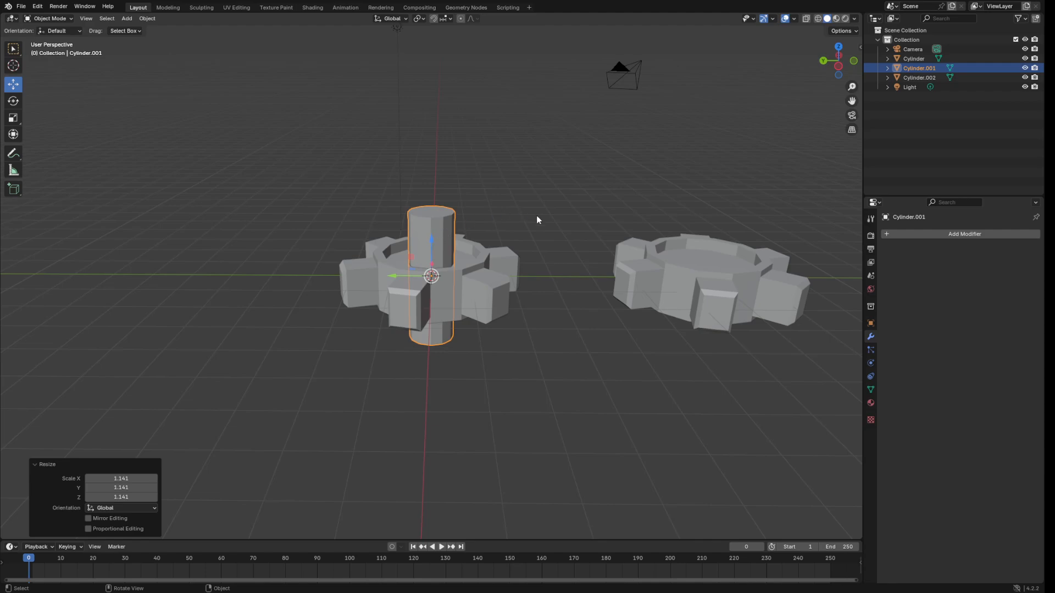
pyautogui.click(130, 480)
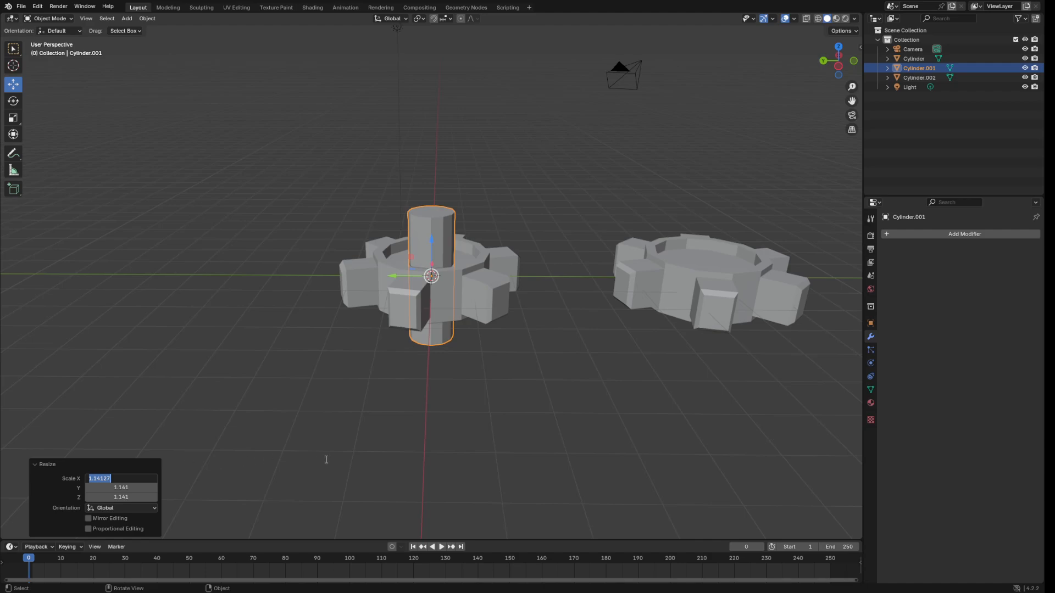
pyautogui.press('BackSpace')
pyautogui.write('1.25')
pyautogui.press('Return')
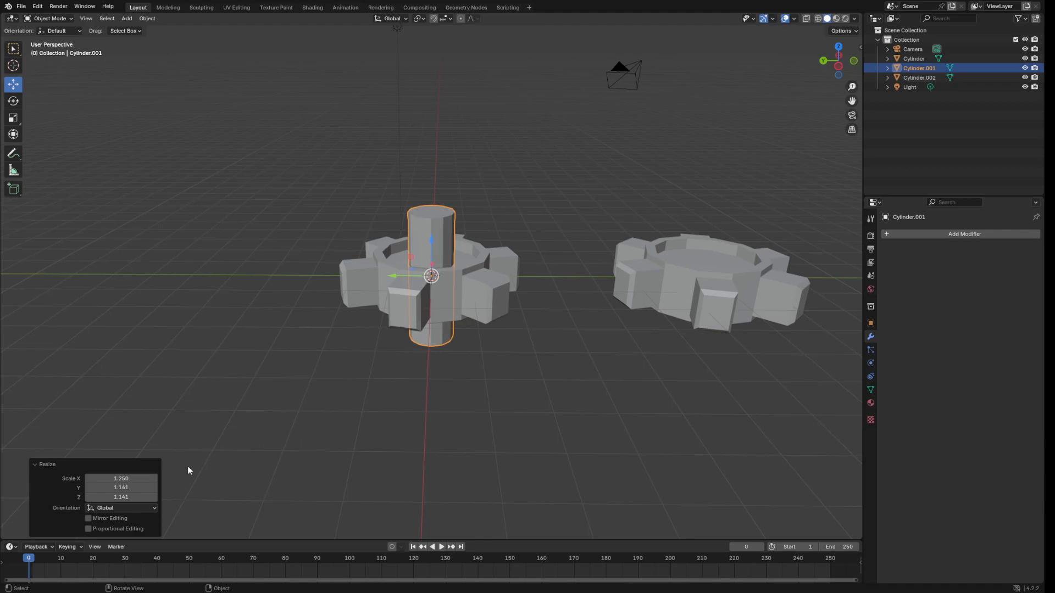
pyautogui.click(121, 479)
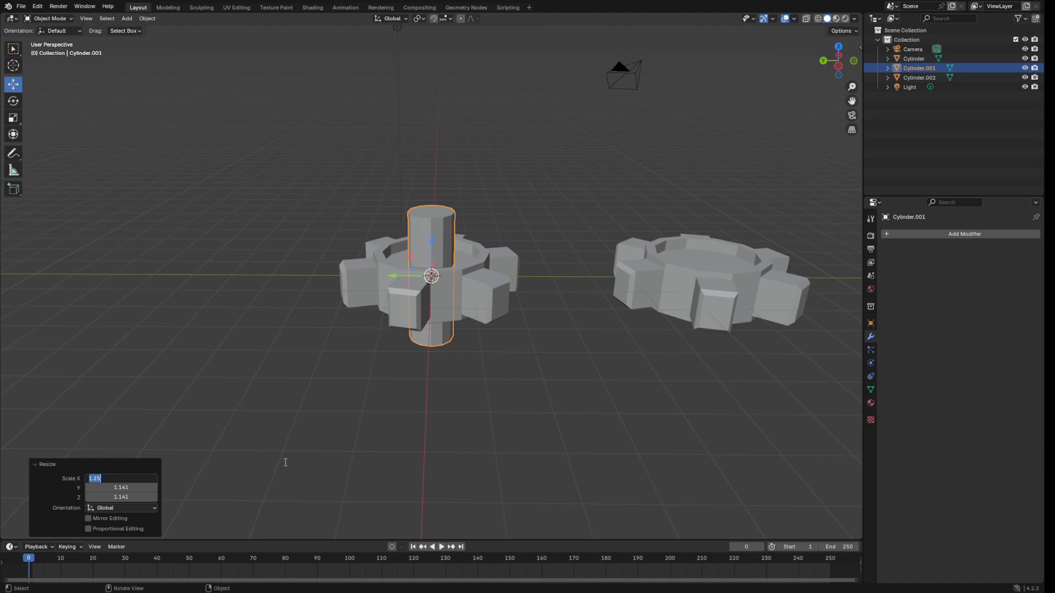
pyautogui.hotkey('ctrl', 'c')
pyautogui.click(130, 487)
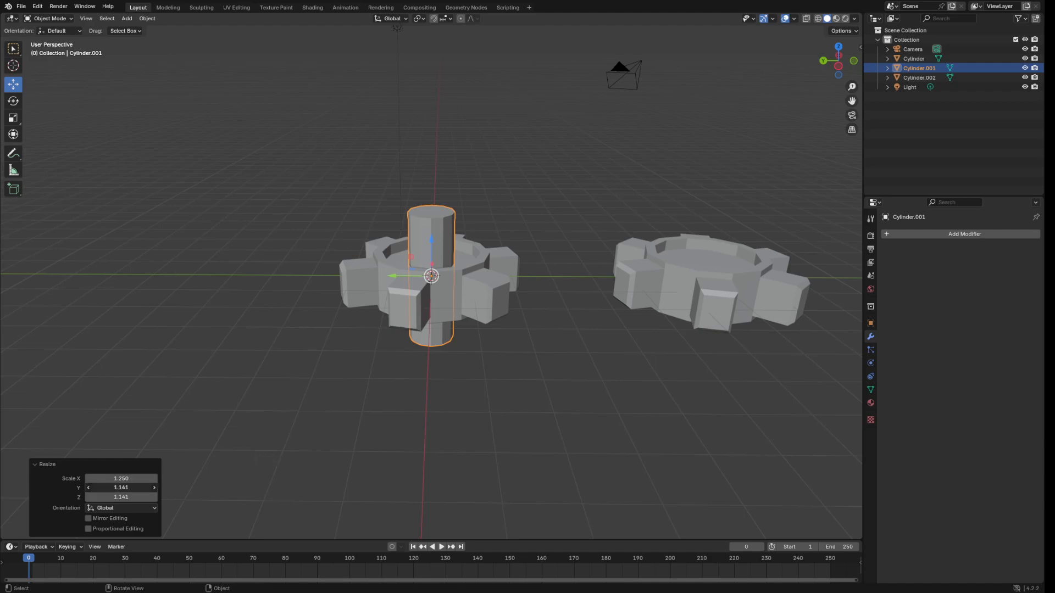
pyautogui.hotkey('ctrl', 'v')
pyautogui.click(112, 497)
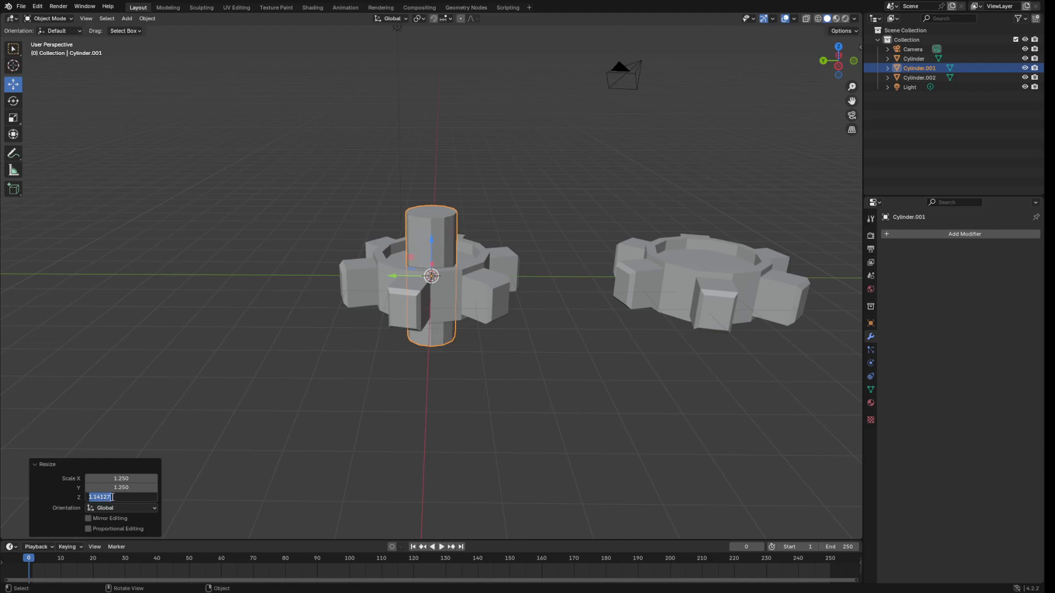
pyautogui.hotkey('ctrl', 'v')
pyautogui.press('Return')
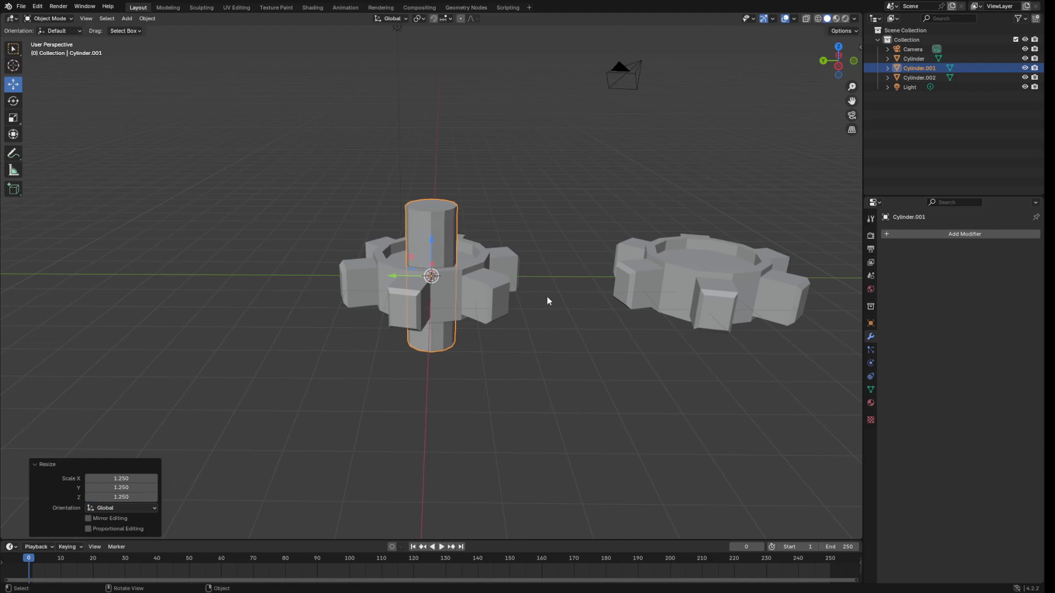
pyautogui.click(552, 248)
pyautogui.moveTo(552, 248)
pyautogui.mouseDown(button='middle')
pyautogui.moveTo(407, 311)
pyautogui.moveTo(542, 288)
pyautogui.moveTo(569, 241)
pyautogui.moveTo(551, 266)
pyautogui.mouseUp(button='middle')
# Add a Boolean Union on the left gear with Cylinder.001 as object, and apply it.
pyautogui.click(461, 298)
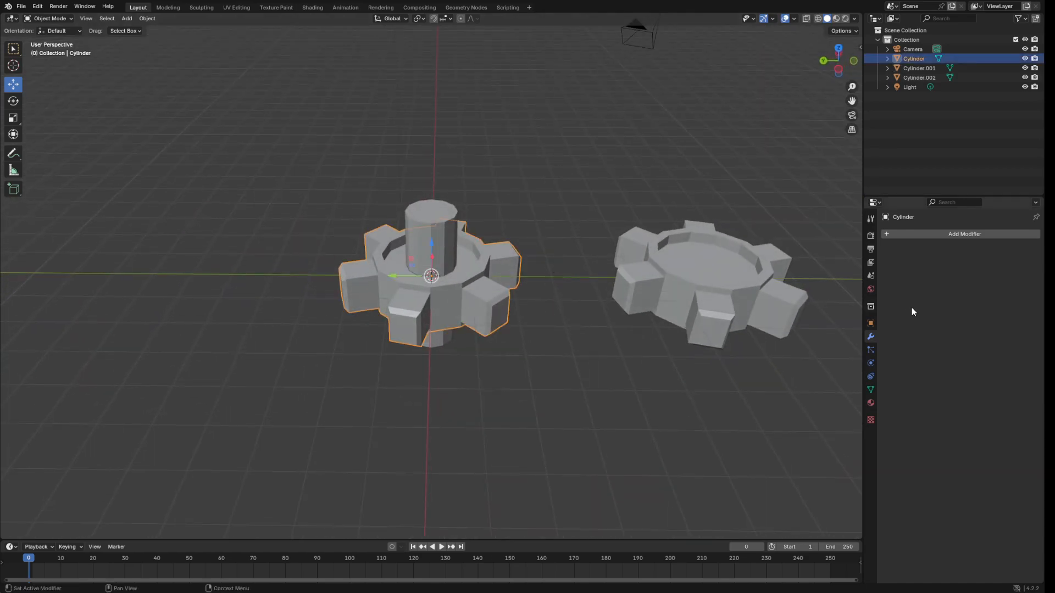
pyautogui.click(933, 234)
pyautogui.moveTo(933, 237)
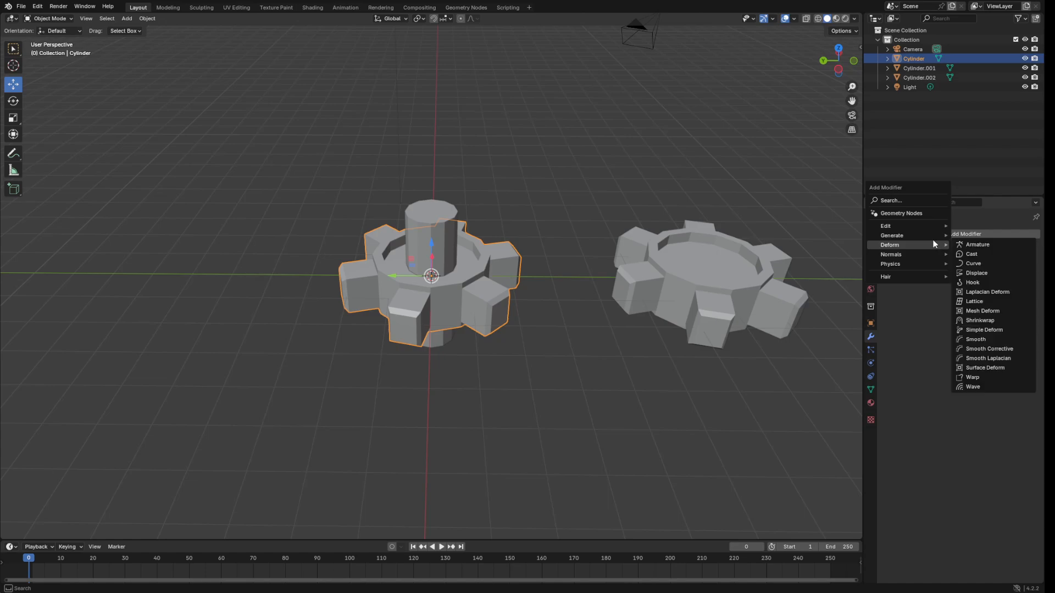
pyautogui.click(976, 253)
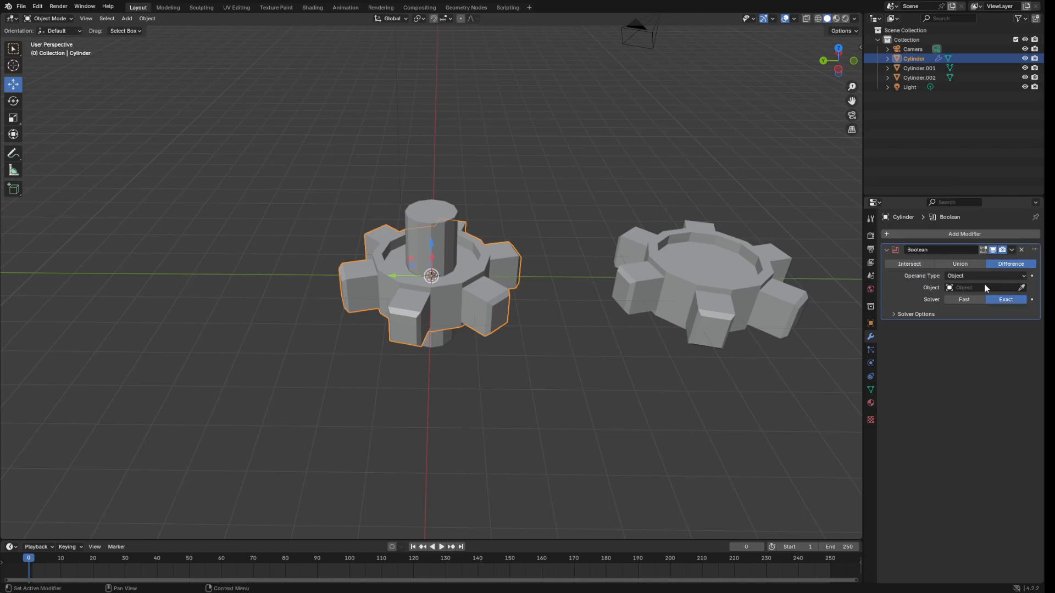
pyautogui.click(960, 264)
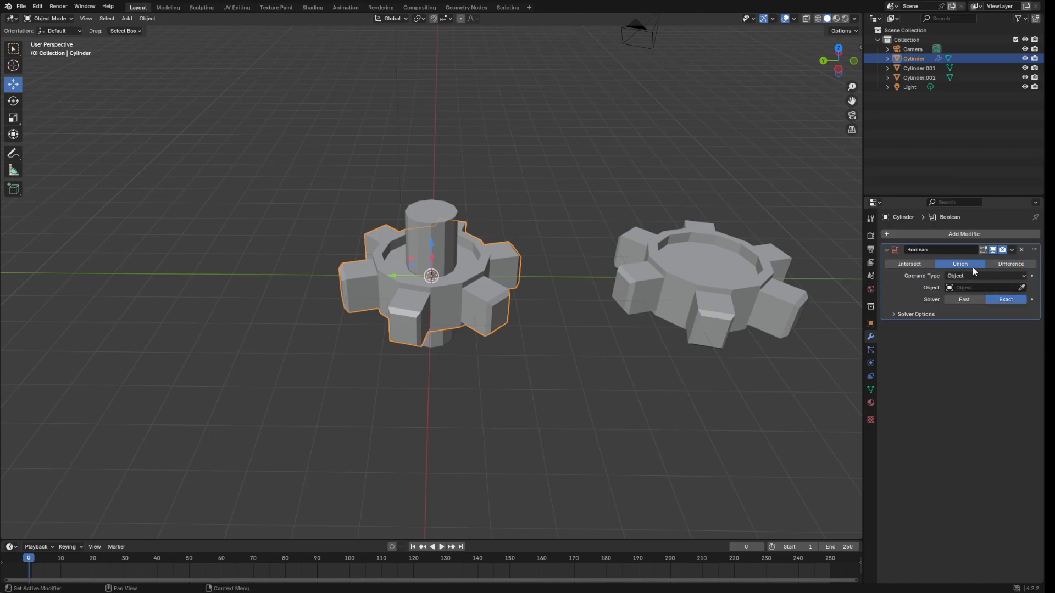
pyautogui.click(1021, 288)
pyautogui.click(446, 228)
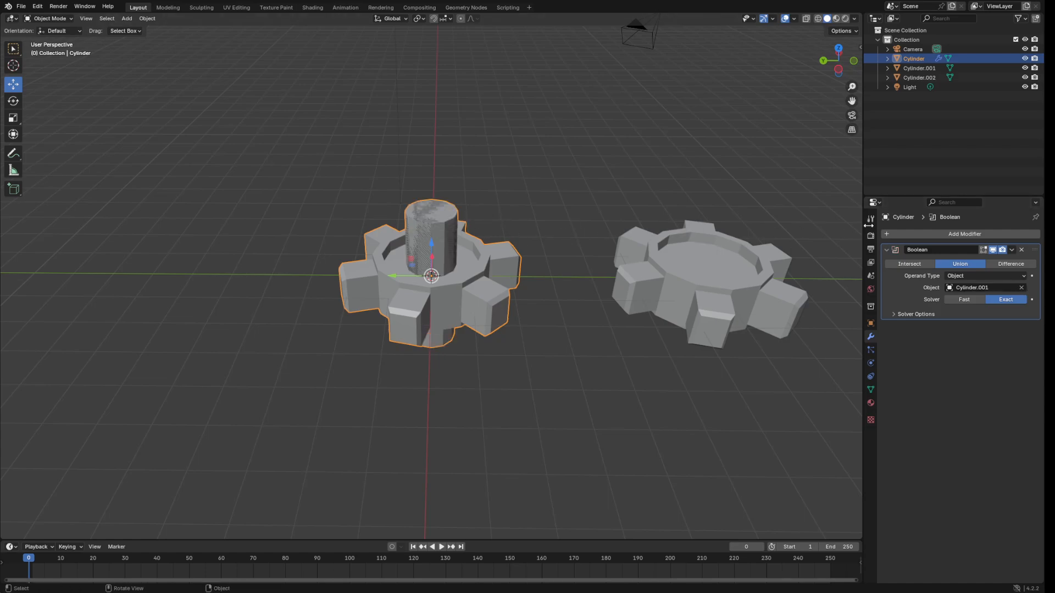
pyautogui.click(1012, 250)
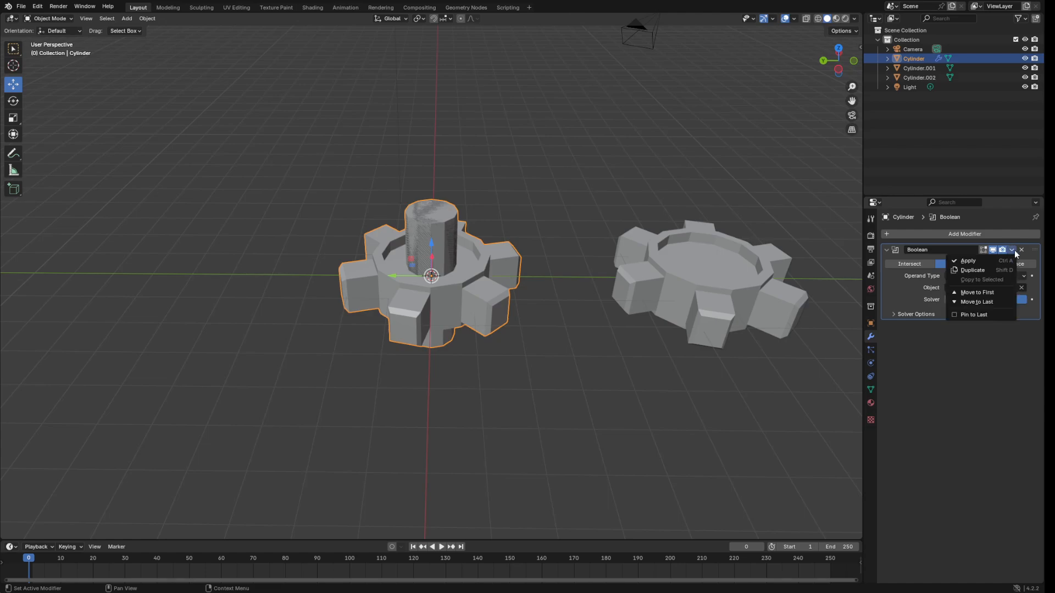
pyautogui.click(978, 262)
pyautogui.click(430, 245)
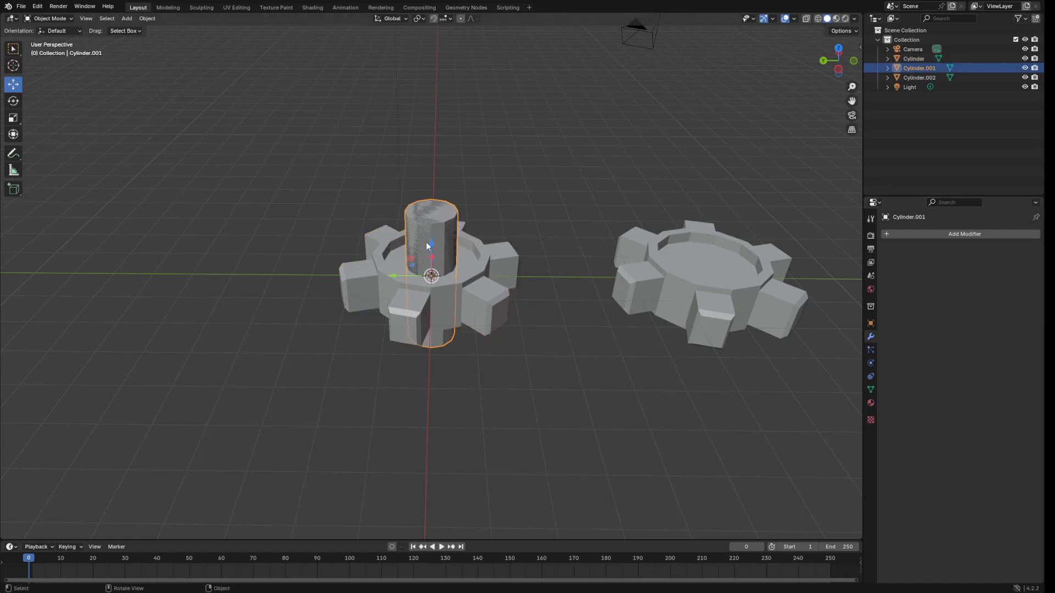
# Move Cylinder.001 -6.9535 m along Y into the right gear and shift the left gear 3.7869 m along Y.
pyautogui.moveTo(391, 274); pyautogui.dragTo(679, 285)
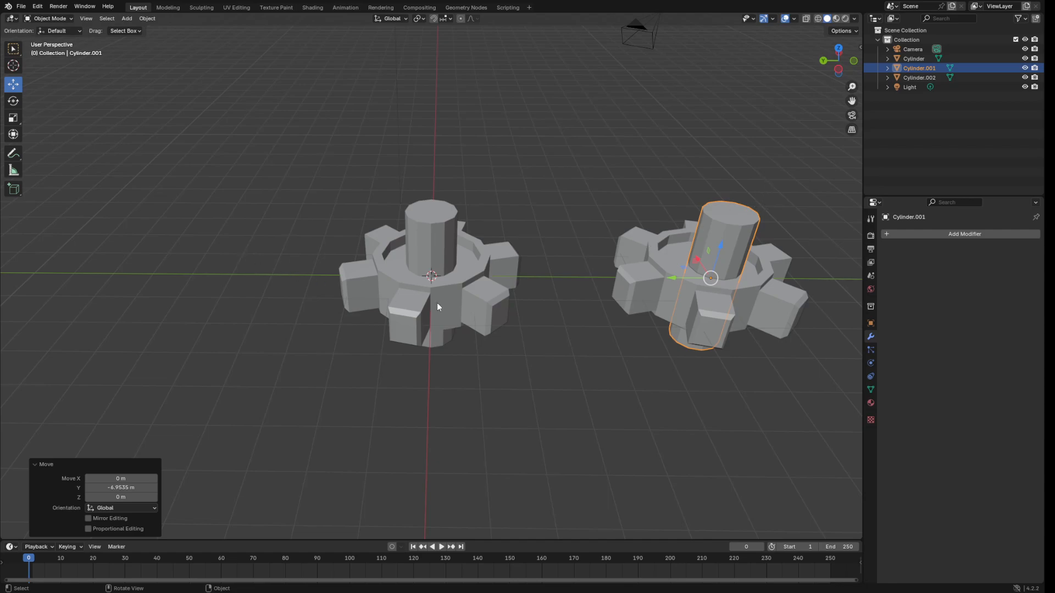
pyautogui.click(420, 312)
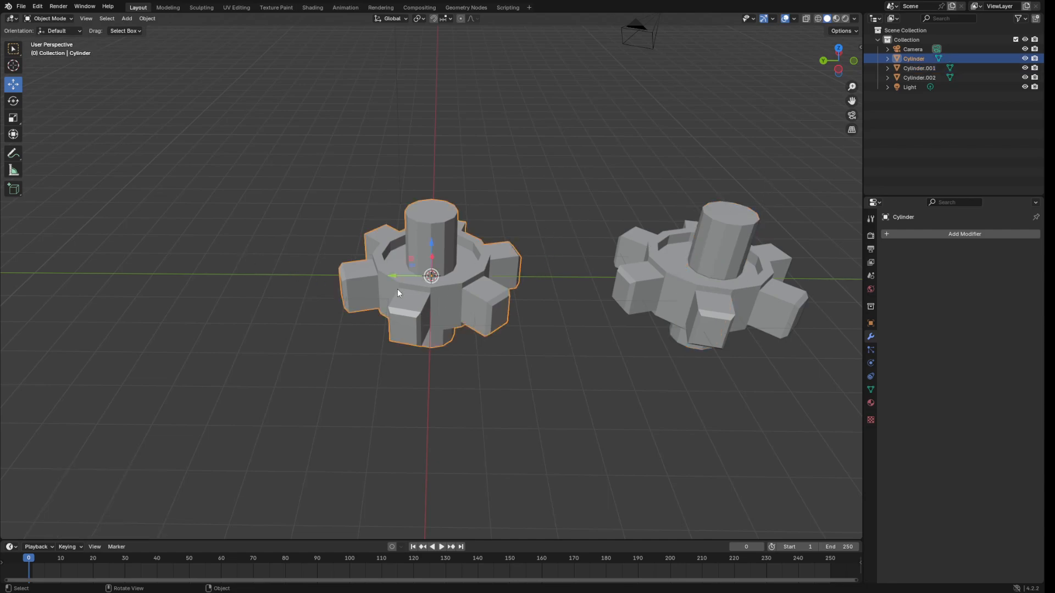
pyautogui.moveTo(393, 275); pyautogui.dragTo(350, 311)
pyautogui.moveTo(240, 278); pyautogui.dragTo(217, 278)
pyautogui.click(678, 285)
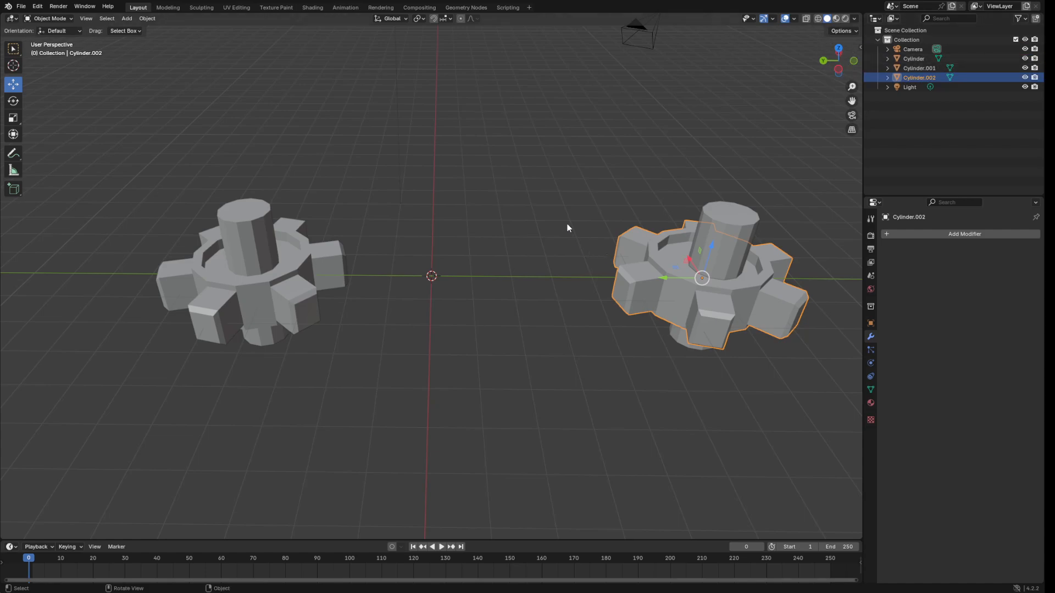
pyautogui.moveTo(566, 228); pyautogui.dragTo(570, 264, button='middle')
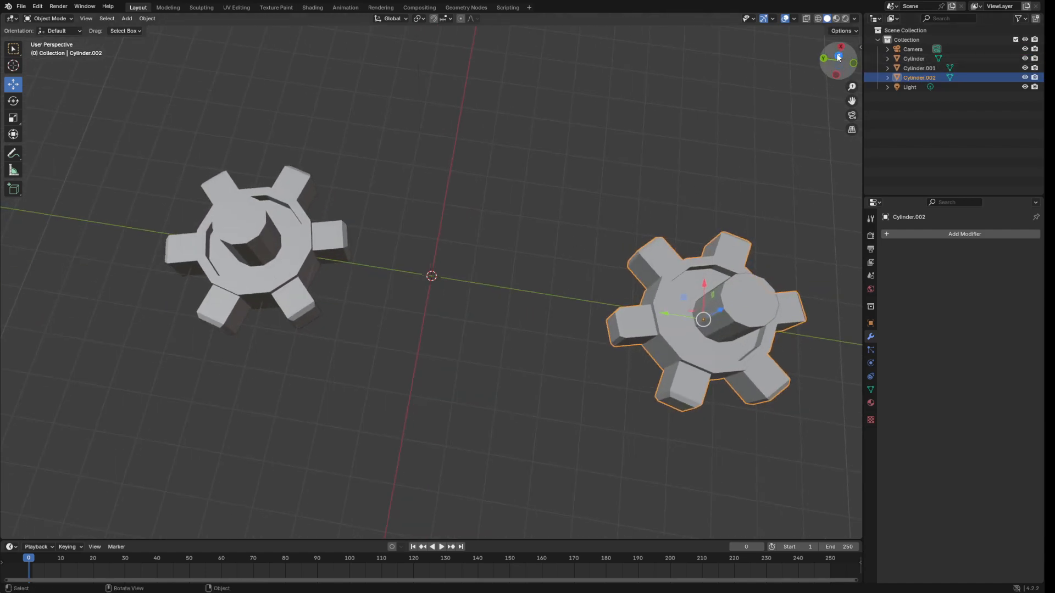
# In Top view, delete the loose Cylinder.001 shaft from inside the lower gear.
pyautogui.click(837, 56)
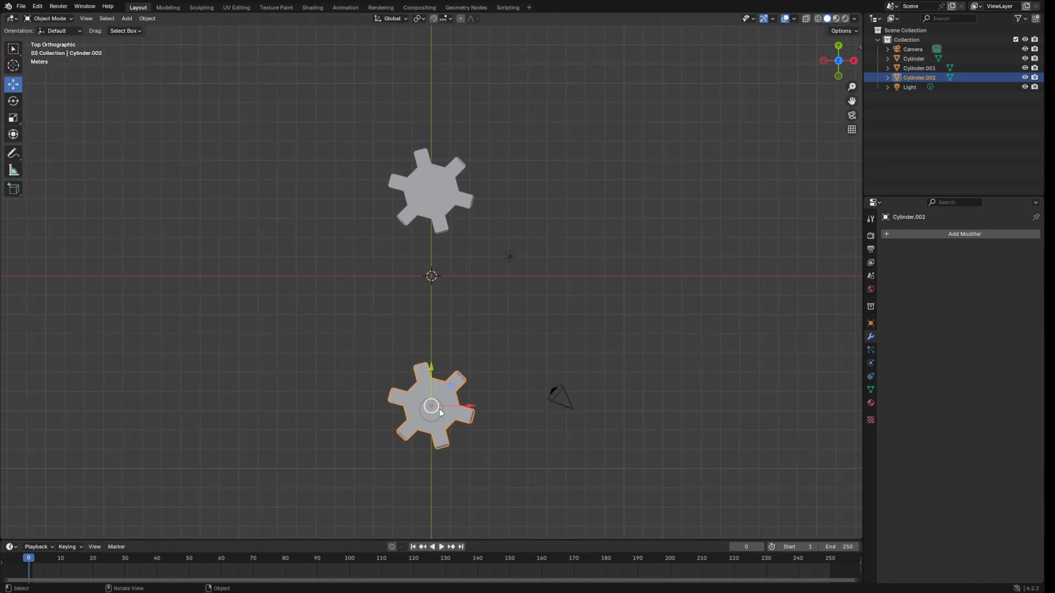
pyautogui.click(428, 411)
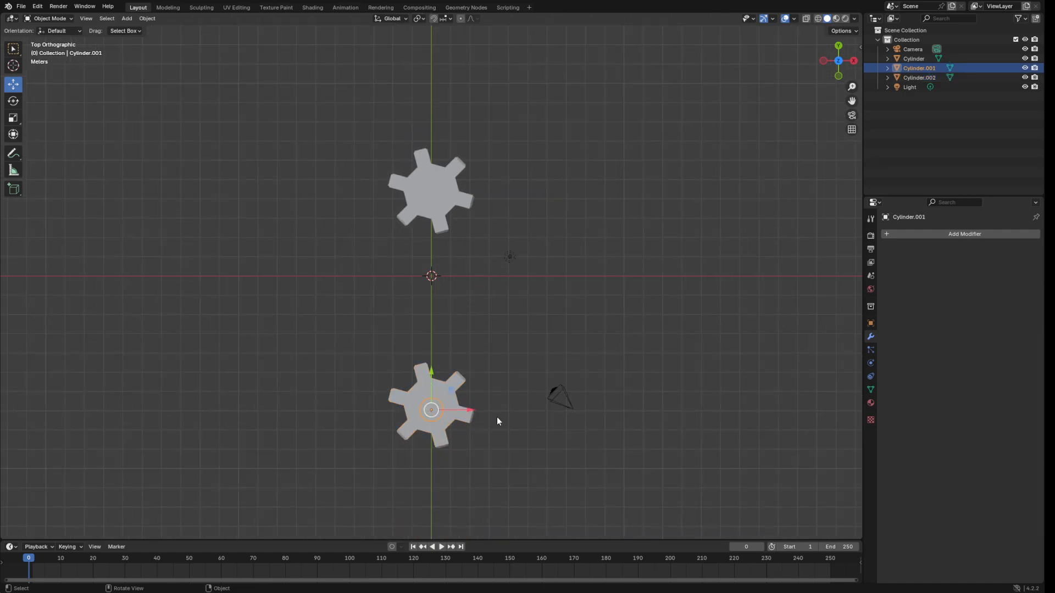
pyautogui.moveTo(432, 371); pyautogui.dragTo(434, 358)
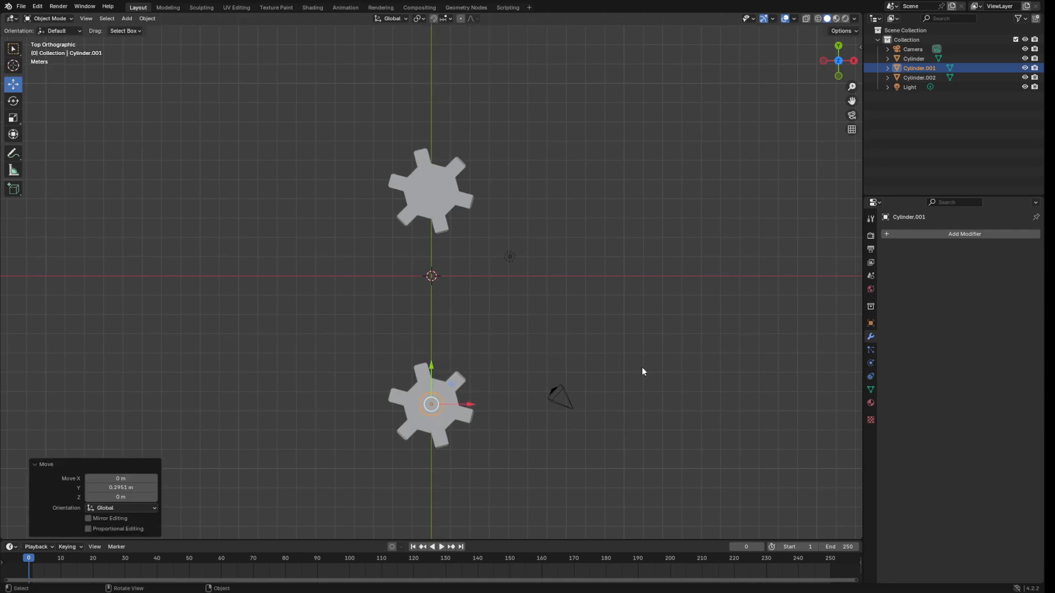
pyautogui.press('x')
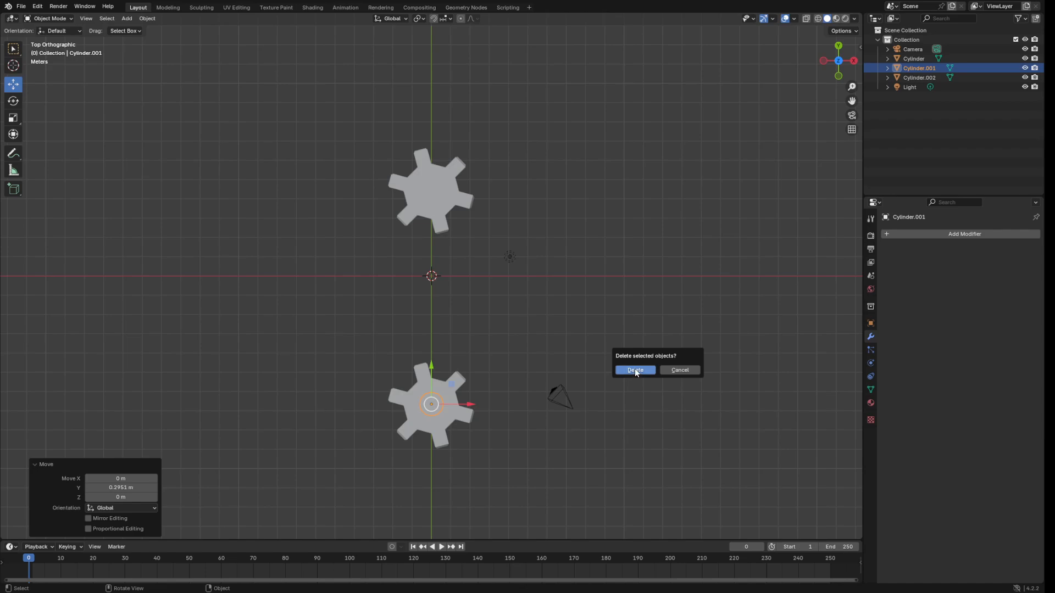
pyautogui.click(635, 371)
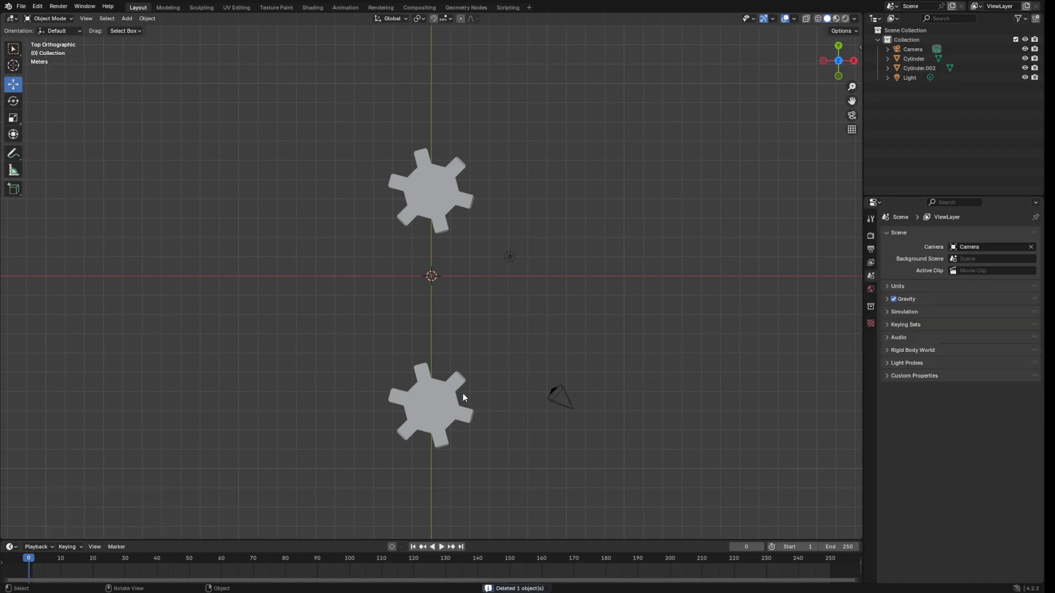
# Move Cylinder.002 to the origin by setting its Location Y to 0 m.
pyautogui.click(423, 394)
pyautogui.moveTo(434, 368); pyautogui.dragTo(454, 234)
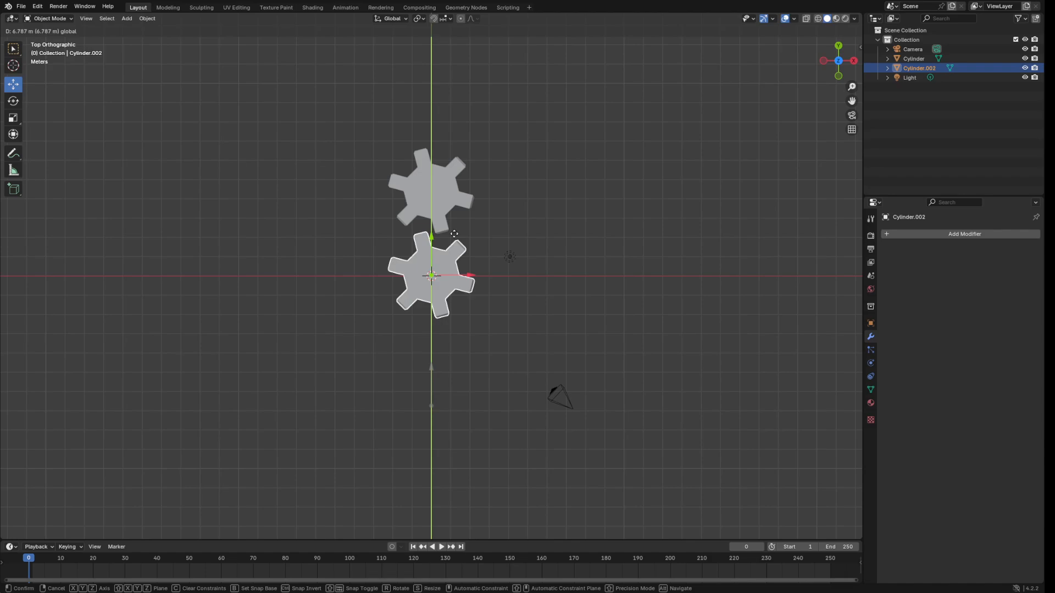
pyautogui.moveTo(455, 234); pyautogui.dragTo(455, 234)
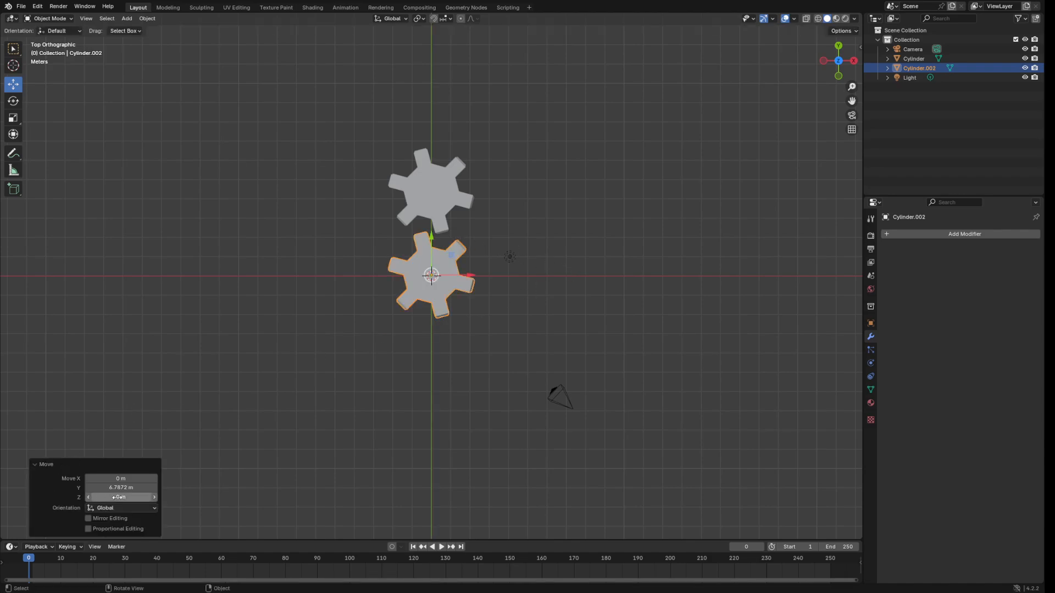
pyautogui.click(870, 323)
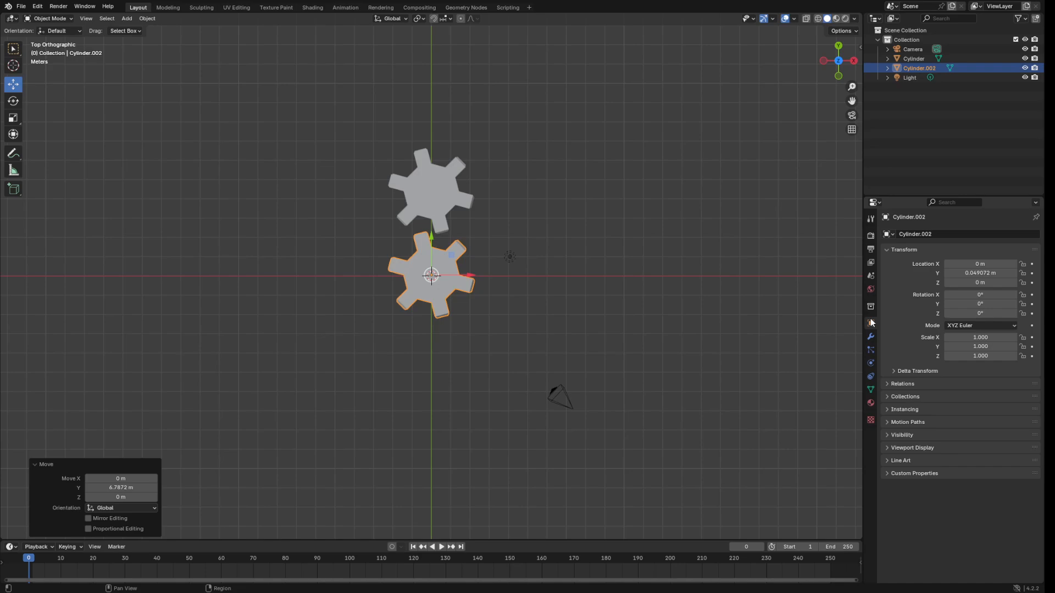
pyautogui.click(986, 273)
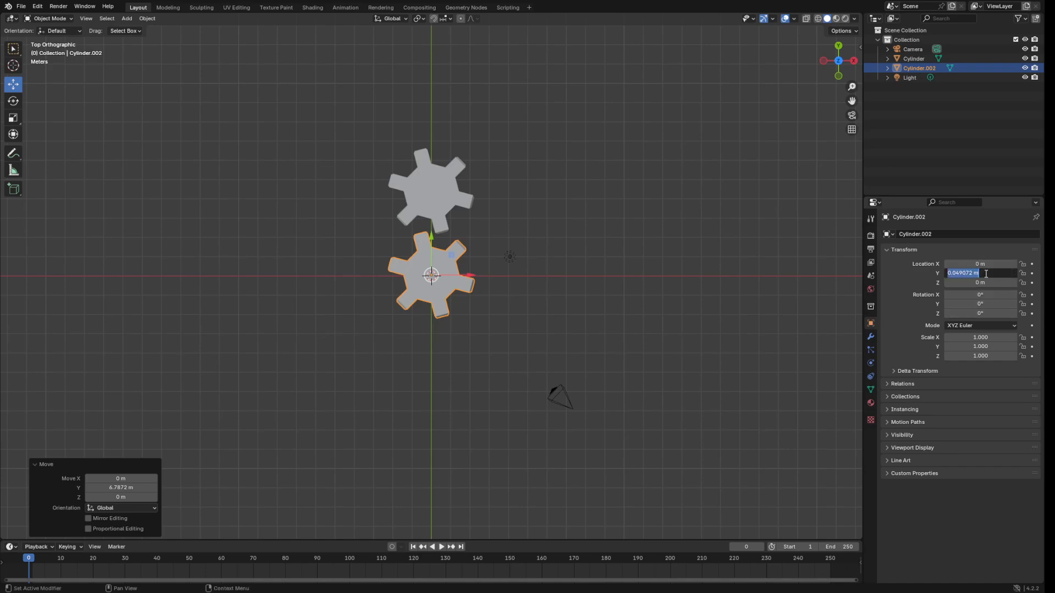
pyautogui.press('BackSpace')
pyautogui.press('Return')
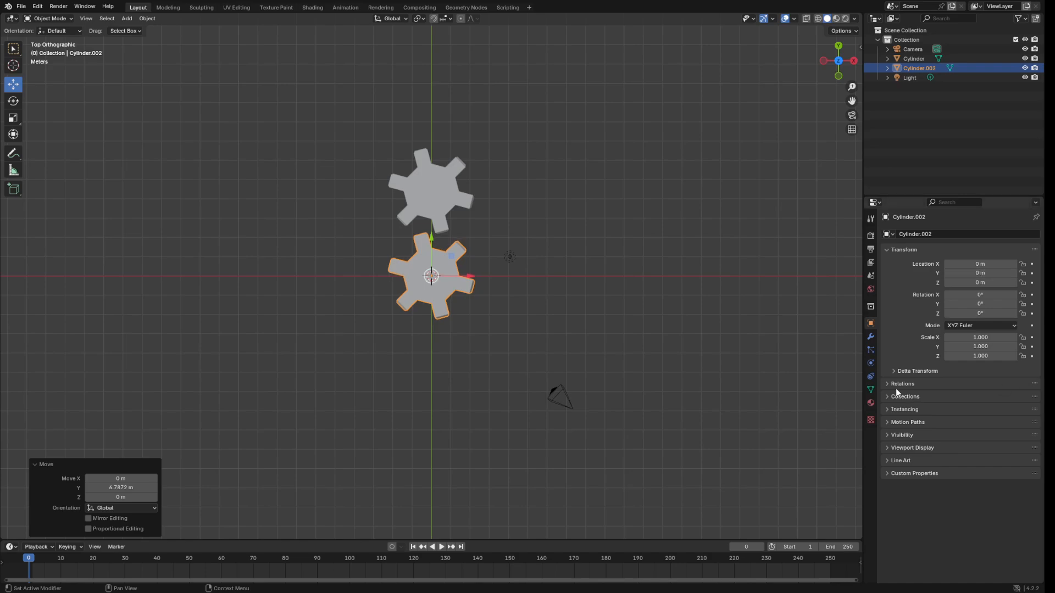
pyautogui.moveTo(561, 277); pyautogui.dragTo(605, 182, button='middle')
pyautogui.click(647, 167)
# Add a new cylinder, Cylinder.001, at the origin inside the second gear.
pyautogui.scroll(2, 612, 201)
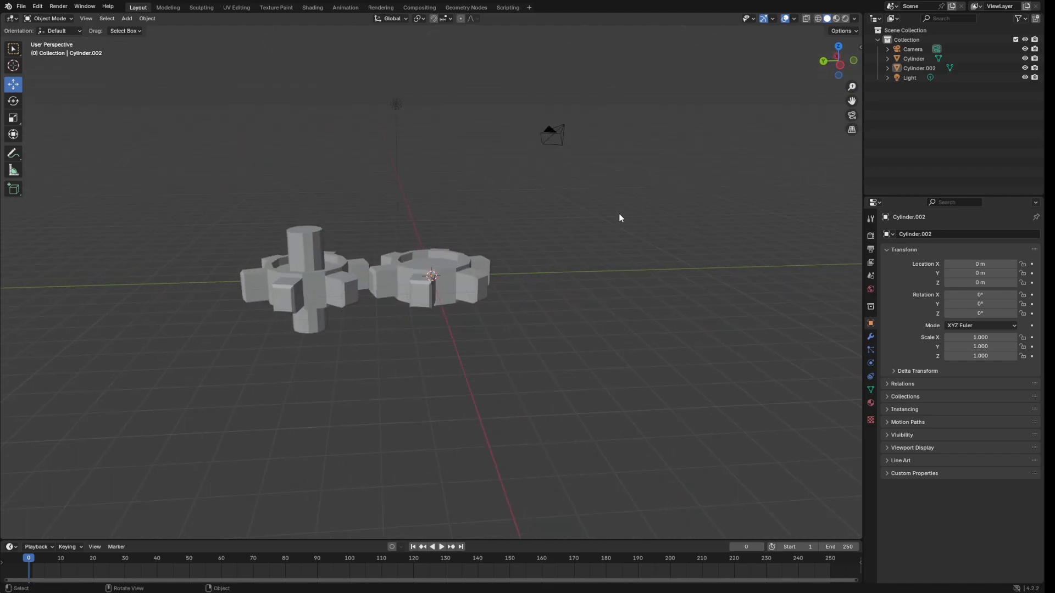
pyautogui.scroll(1, 589, 217)
pyautogui.click(127, 18)
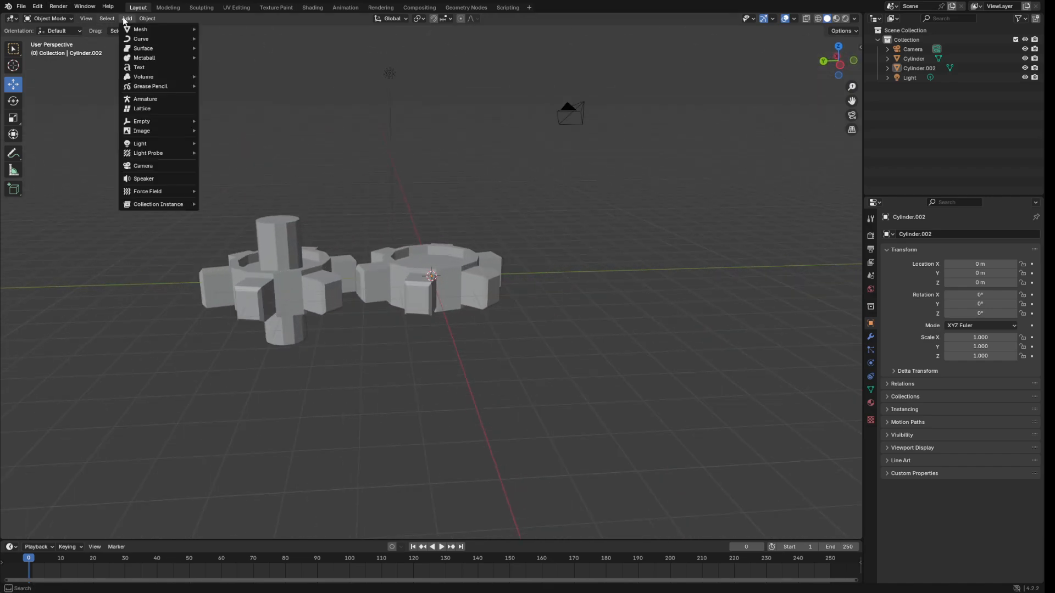
pyautogui.moveTo(163, 24)
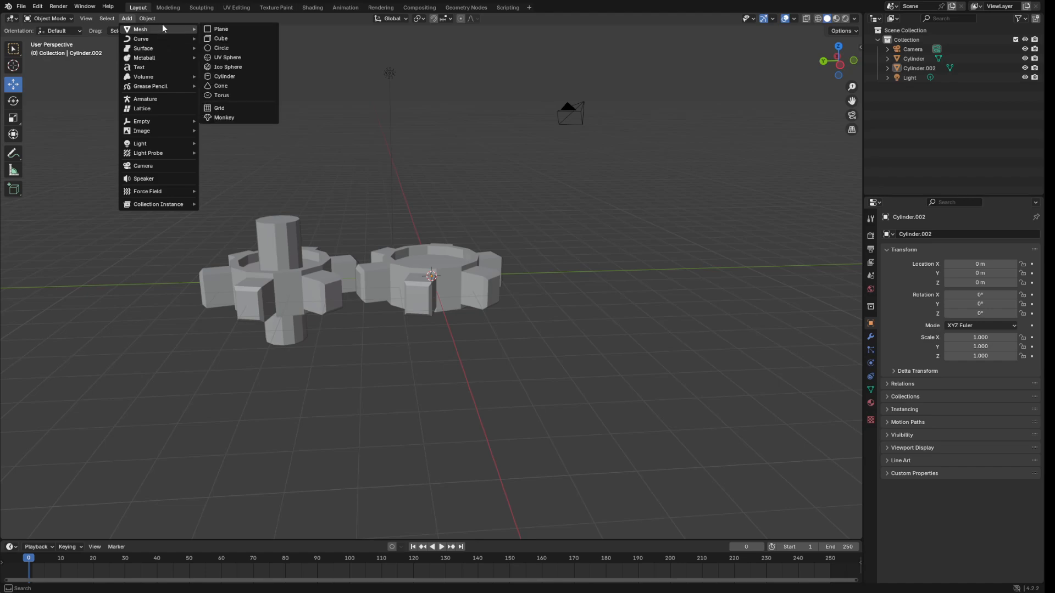
pyautogui.click(232, 78)
# Switch to top view and scale the new cylinder down uniformly to 0.862.
pyautogui.moveTo(694, 170); pyautogui.dragTo(686, 239, button='middle')
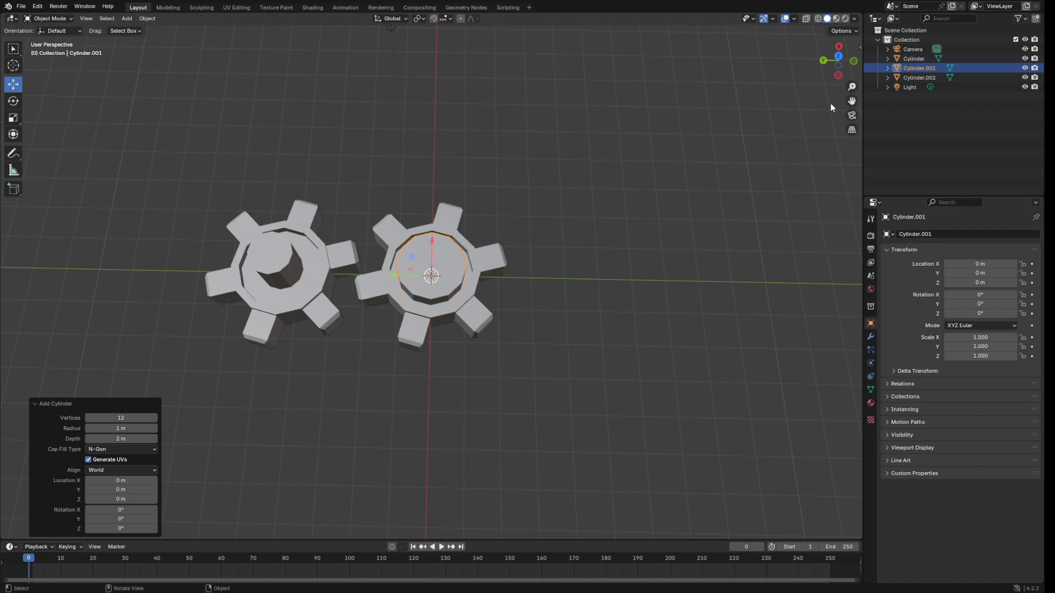
pyautogui.click(838, 56)
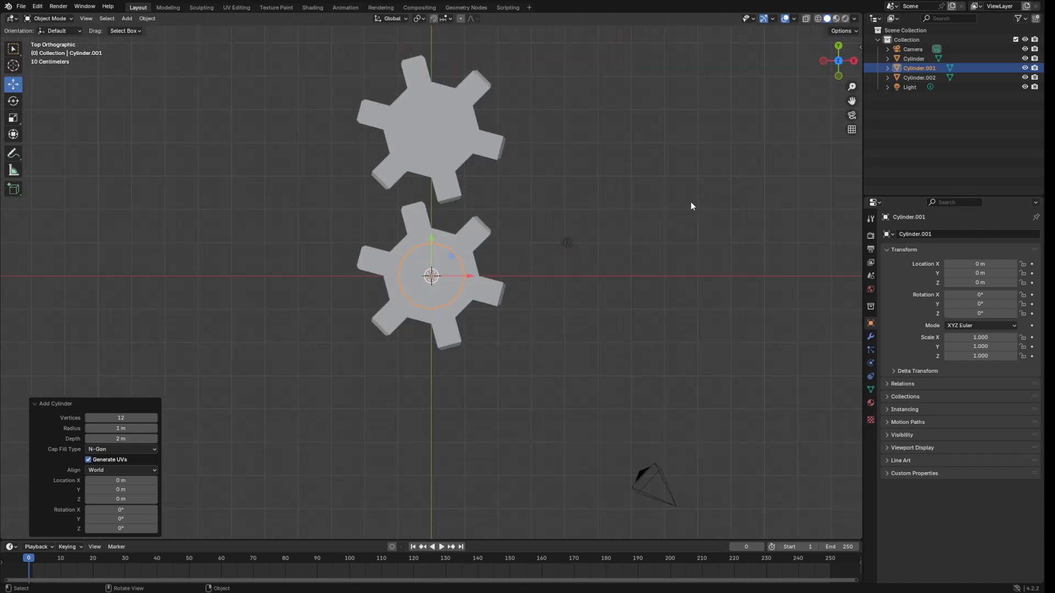
pyautogui.scroll(-3, 690, 205)
pyautogui.scroll(3, 687, 209)
pyautogui.press('s')
pyautogui.click(632, 219)
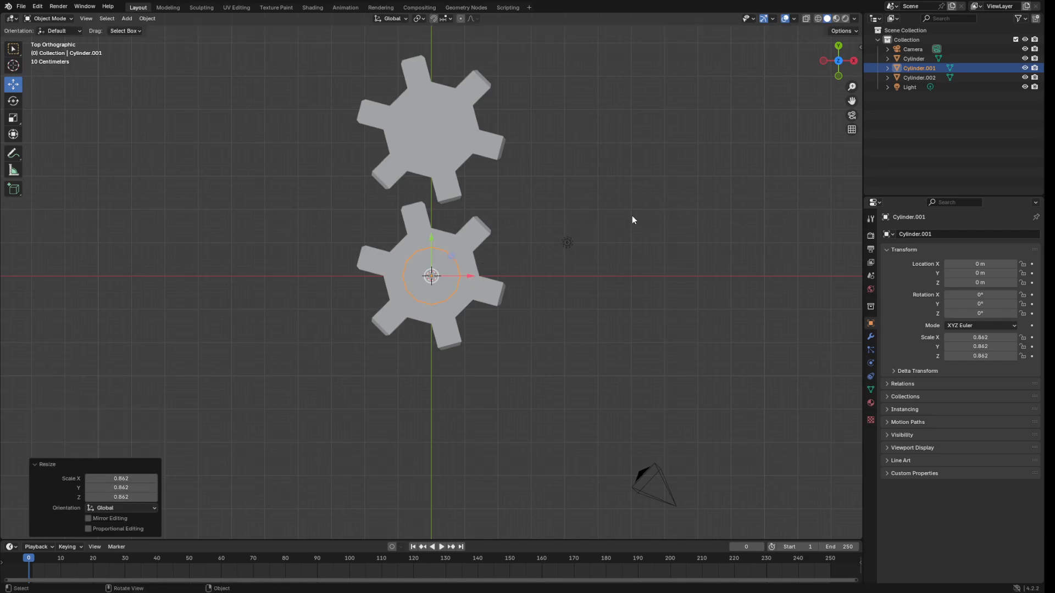
pyautogui.moveTo(632, 220); pyautogui.dragTo(668, 120, button='middle')
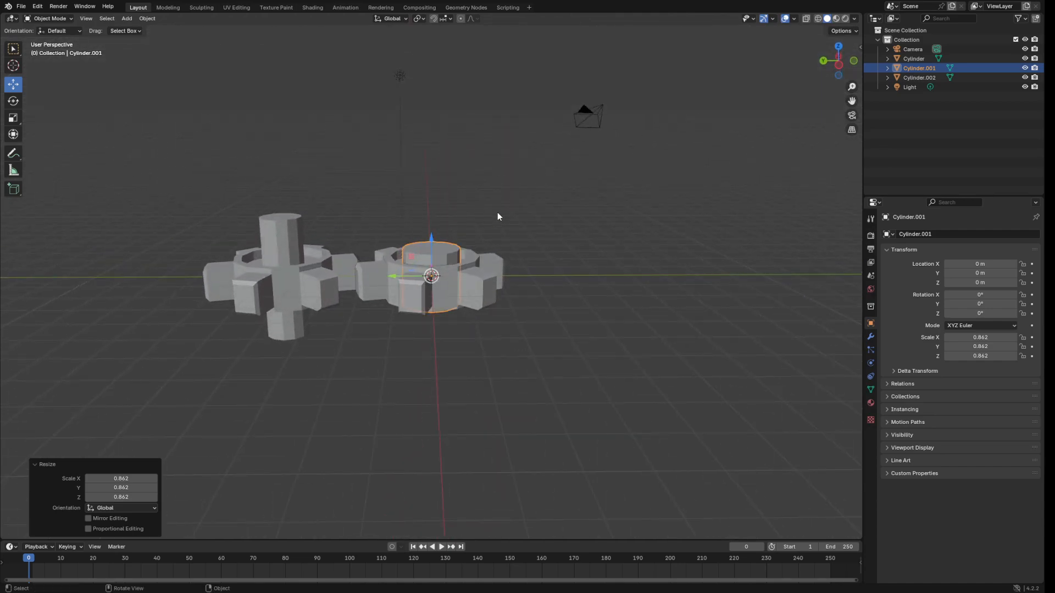
# Shrink Cylinder.001 further to 0.787, then select the second gear, Cylinder.002.
pyautogui.moveTo(622, 215); pyautogui.dragTo(620, 263, button='middle')
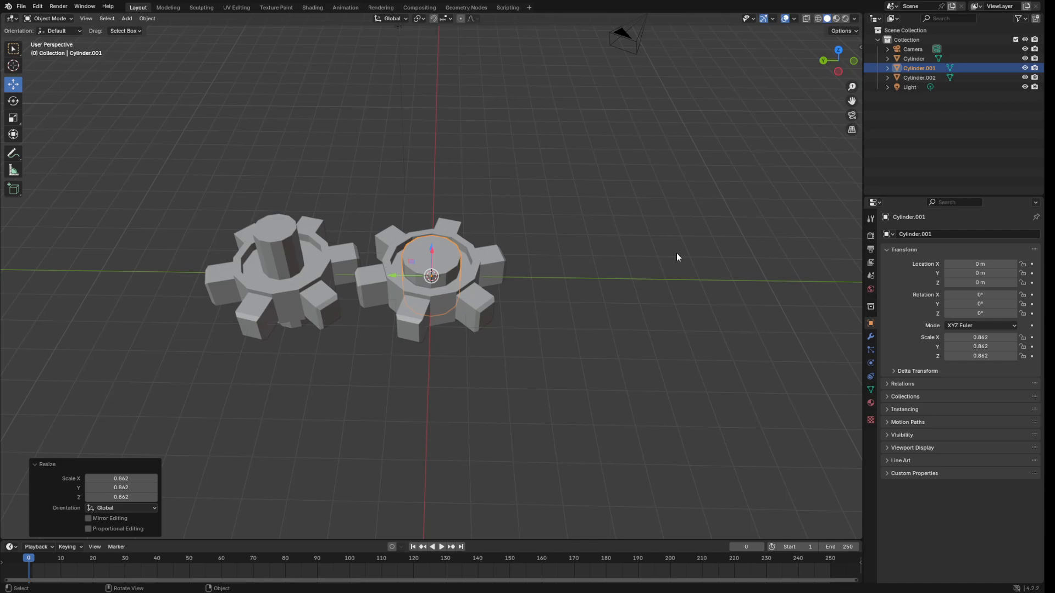
pyautogui.press('s')
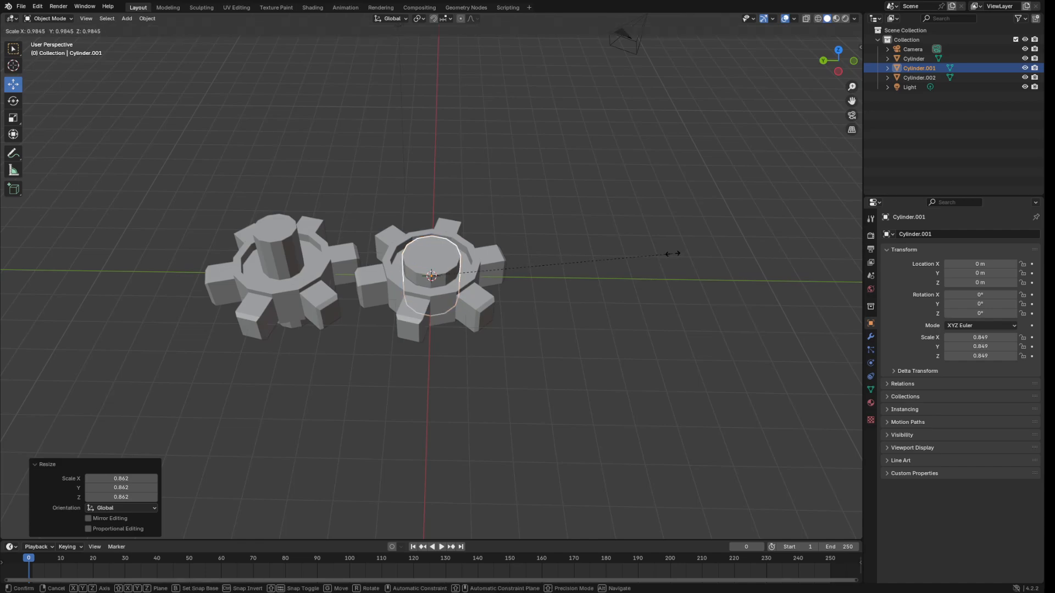
pyautogui.click(655, 253)
pyautogui.moveTo(630, 213); pyautogui.dragTo(631, 175, button='middle')
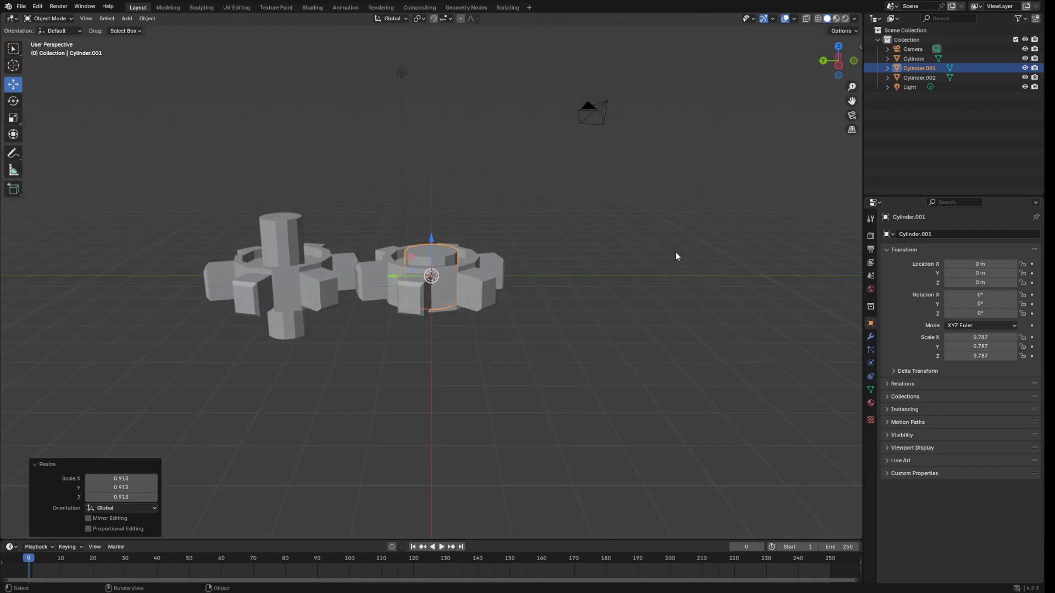
pyautogui.click(468, 284)
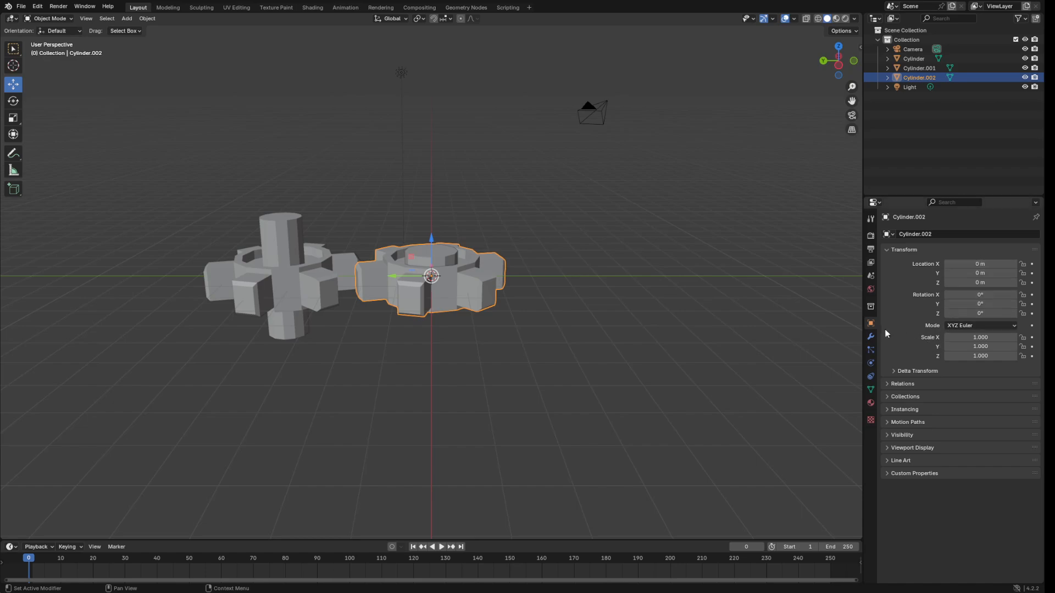
pyautogui.moveTo(447, 298); pyautogui.dragTo(562, 272, button='middle')
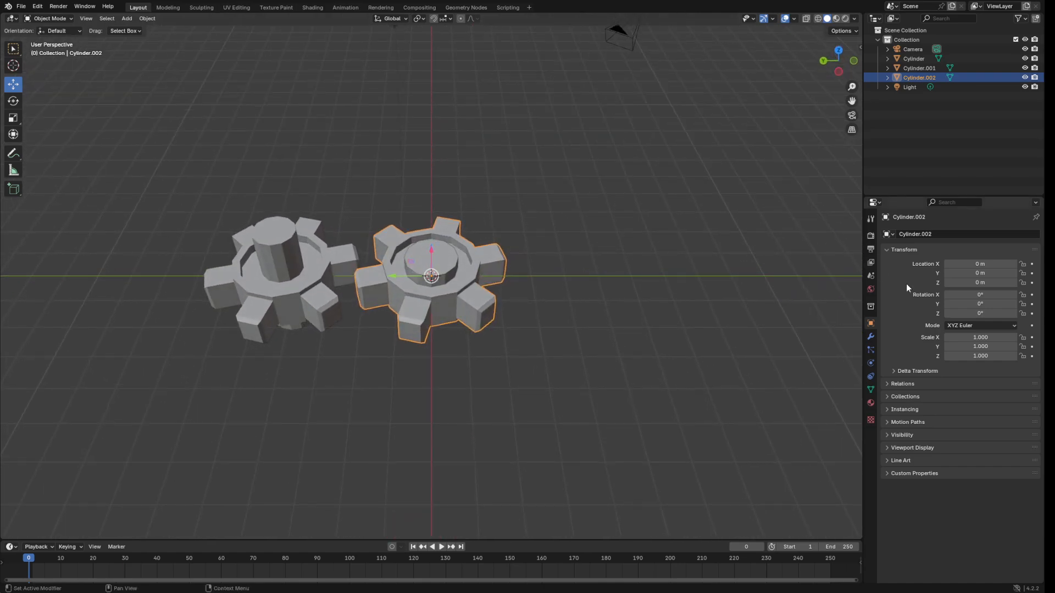
# Give Cylinder.002 a Boolean Union modifier with Cylinder.001 and apply it, then reselect Cylinder.001.
pyautogui.click(871, 335)
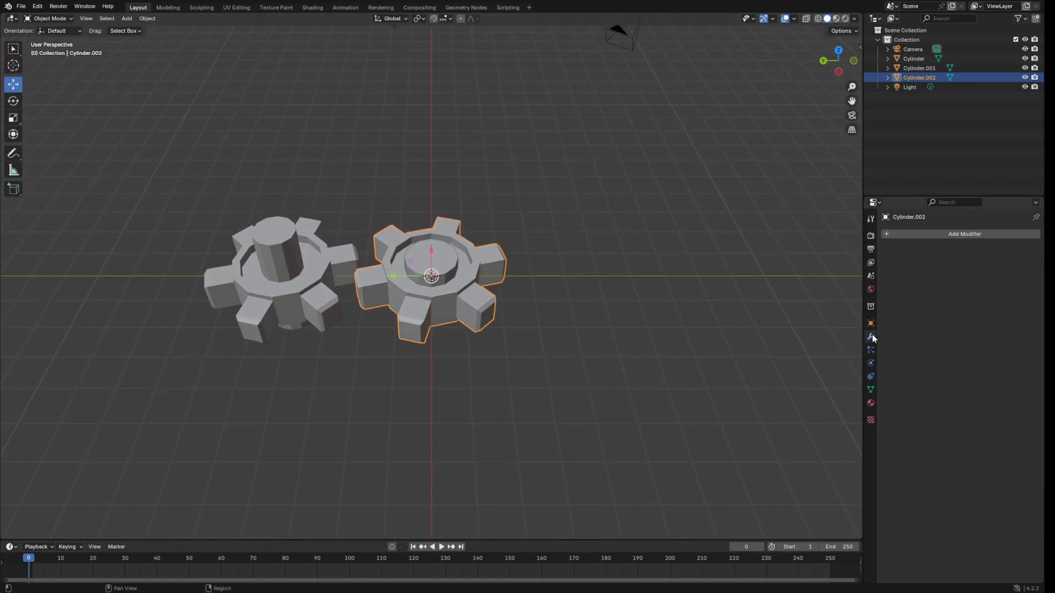
pyautogui.click(938, 235)
pyautogui.moveTo(914, 240)
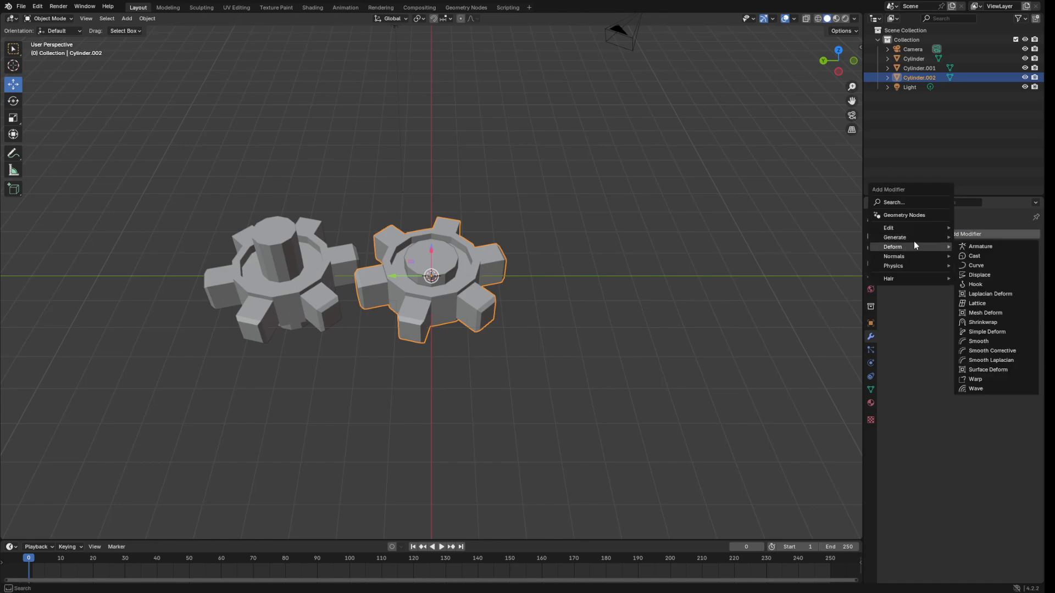
pyautogui.click(983, 256)
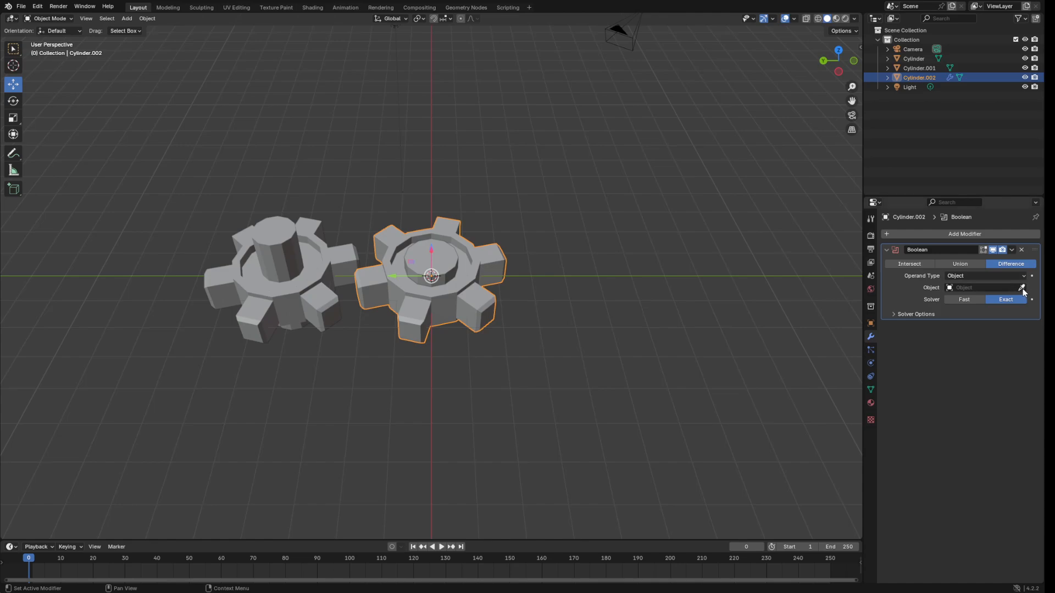
pyautogui.click(973, 265)
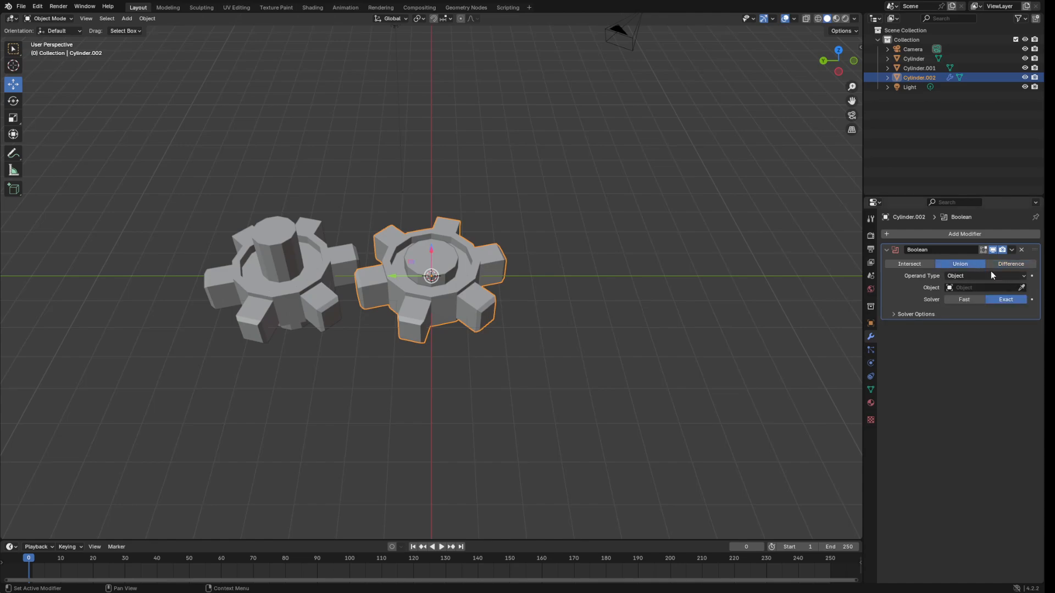
pyautogui.click(1021, 288)
pyautogui.click(457, 252)
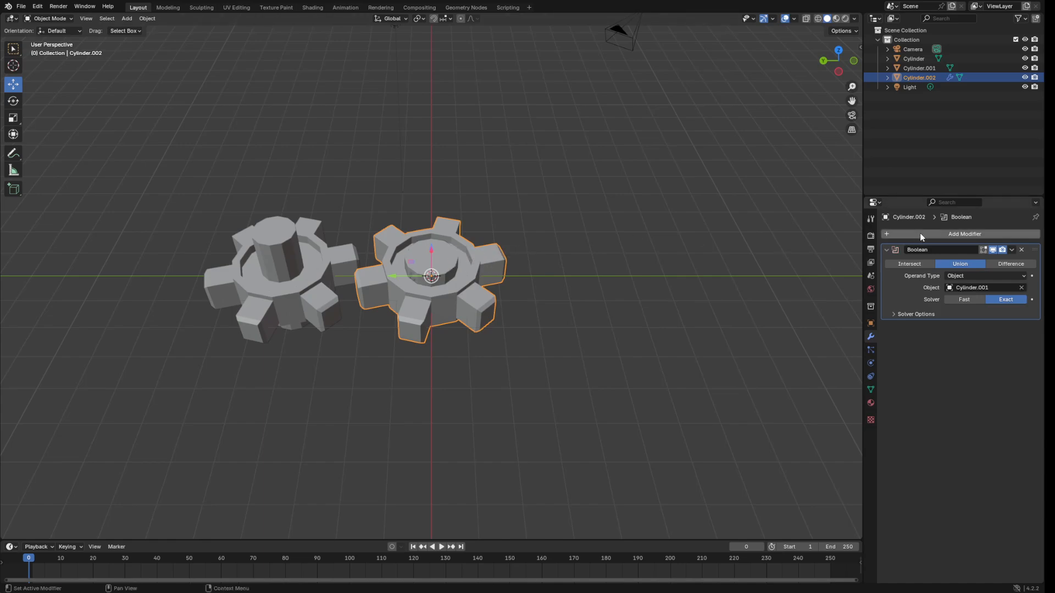
pyautogui.click(1010, 250)
pyautogui.click(980, 262)
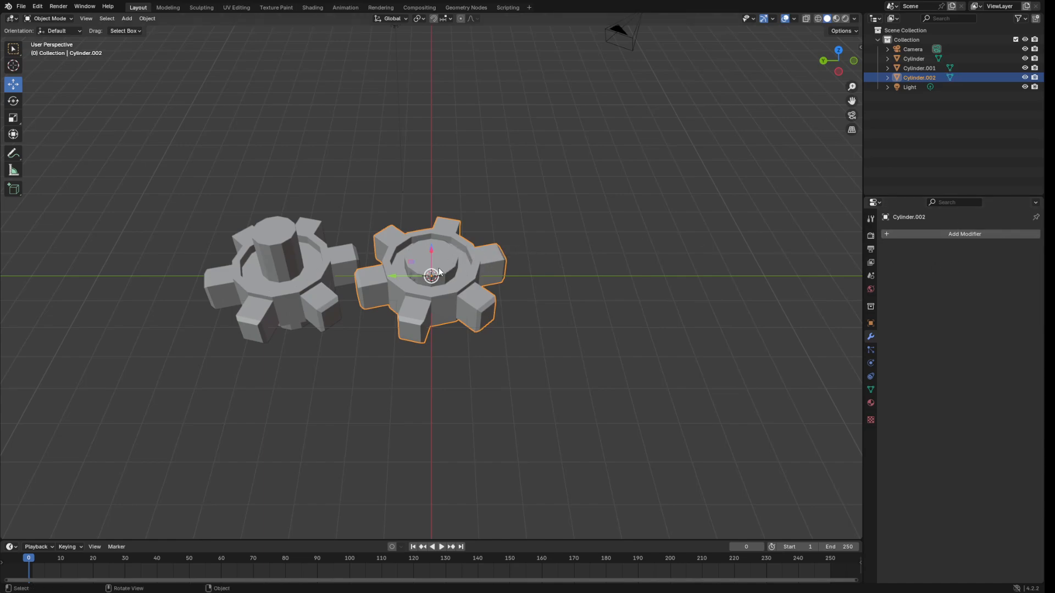
pyautogui.click(451, 267)
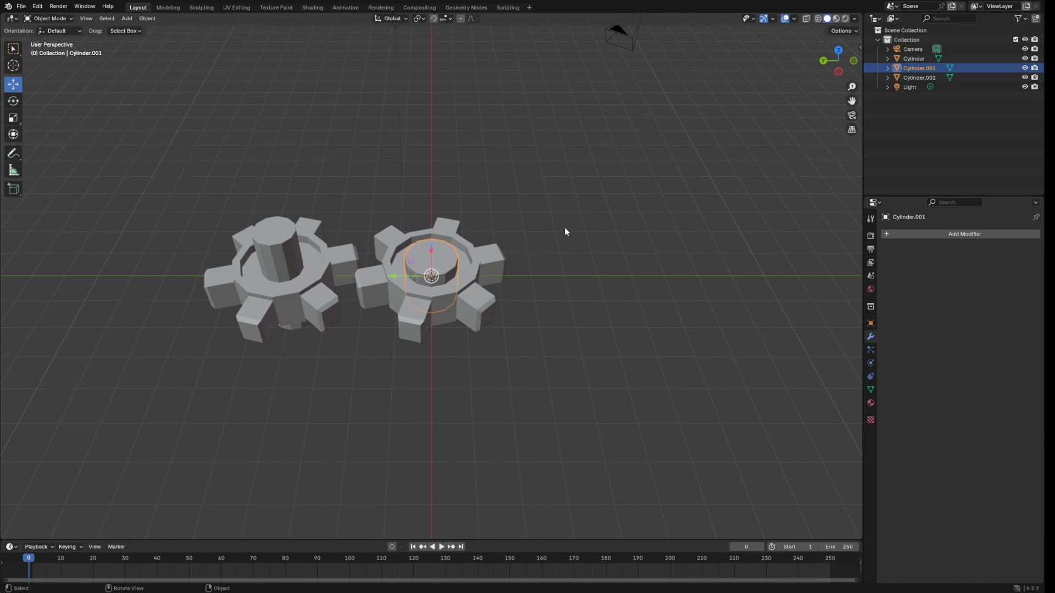
# Scale Cylinder.001 uniformly to 0.818, undoing a trial Z stretch with the Scale tool.
pyautogui.press('s')
pyautogui.click(597, 250)
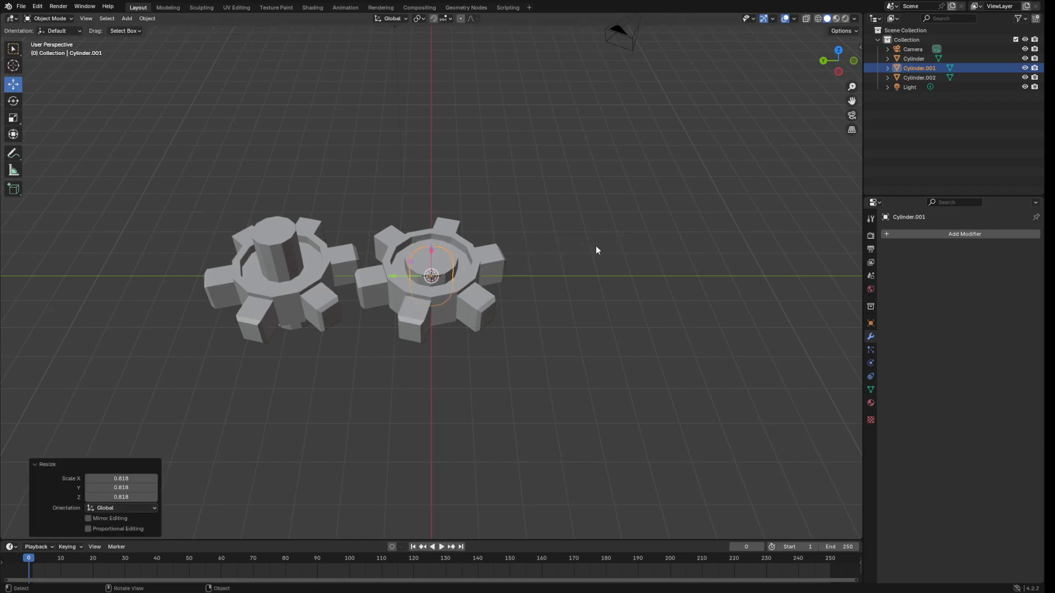
pyautogui.click(11, 114)
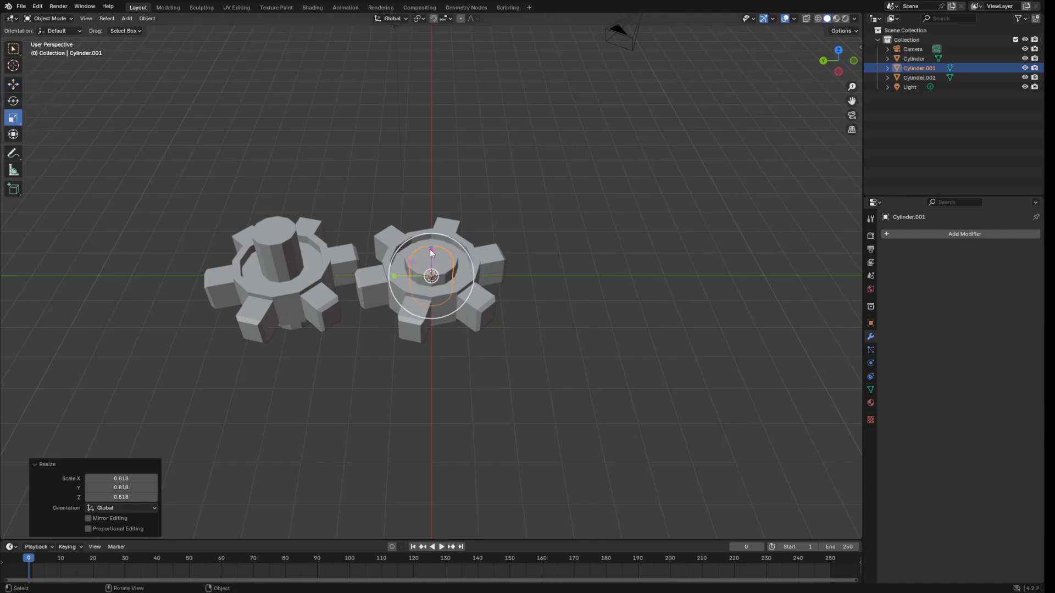
pyautogui.moveTo(432, 253); pyautogui.dragTo(461, 188)
pyautogui.moveTo(462, 189); pyautogui.dragTo(549, 185, button='middle')
pyautogui.hotkey('ctrl', 'z')
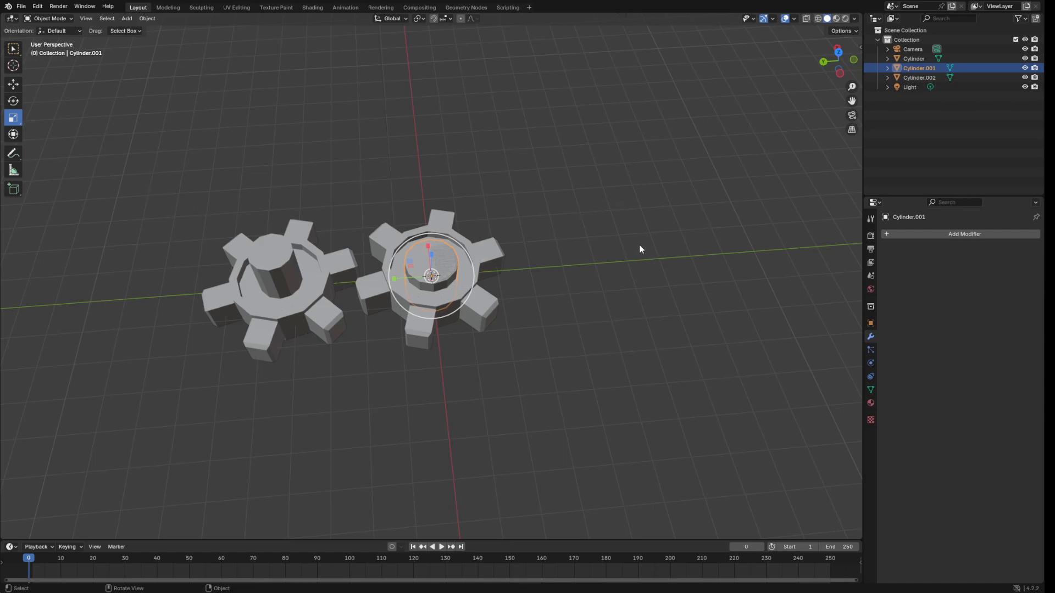
# Shrink Cylinder.001 uniformly to 0.831, then stretch it to 2.742 along Z in side view.
pyautogui.press('s')
pyautogui.click(603, 245)
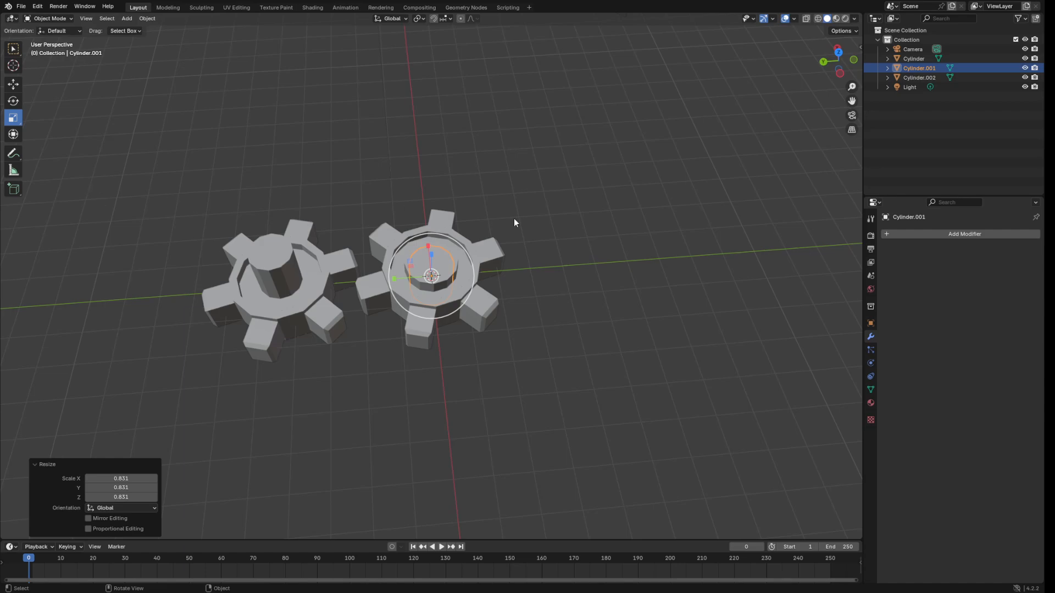
pyautogui.moveTo(677, 160); pyautogui.dragTo(704, 122, button='middle')
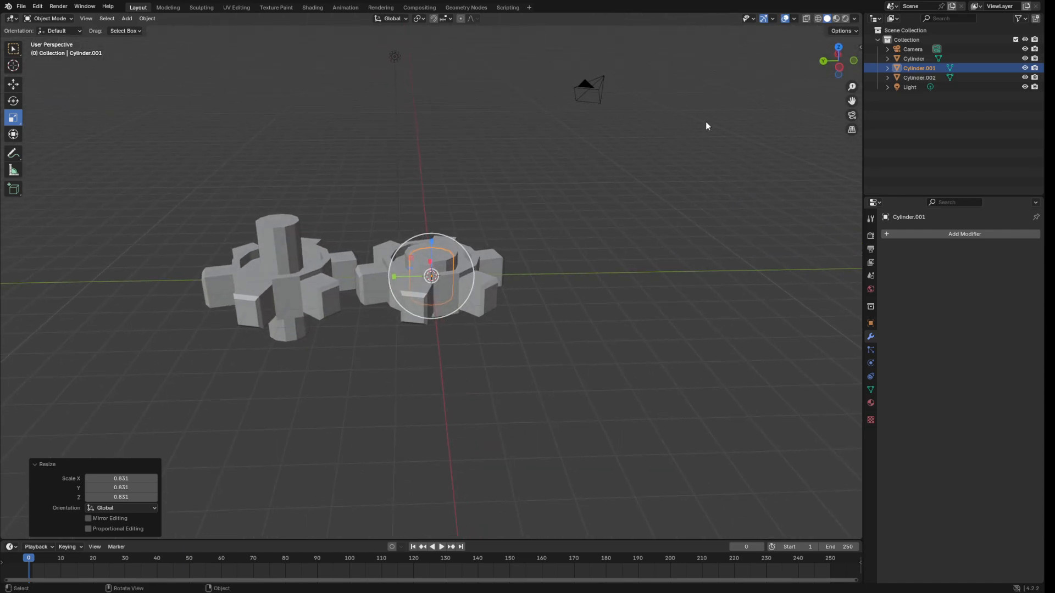
pyautogui.click(838, 68)
pyautogui.press('s')
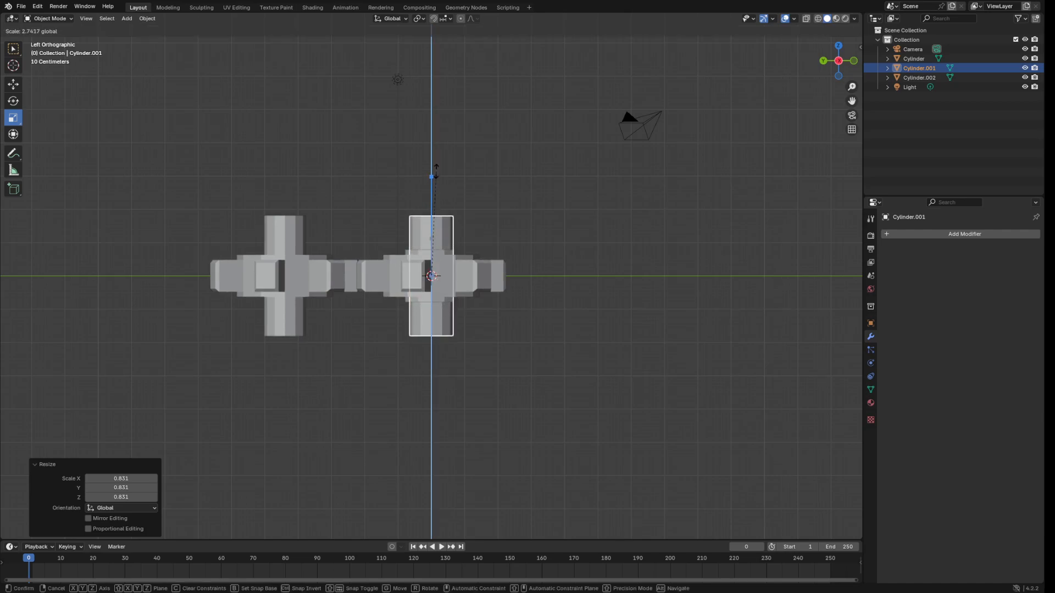
pyautogui.click(436, 172)
pyautogui.moveTo(645, 231); pyautogui.dragTo(641, 293, button='middle')
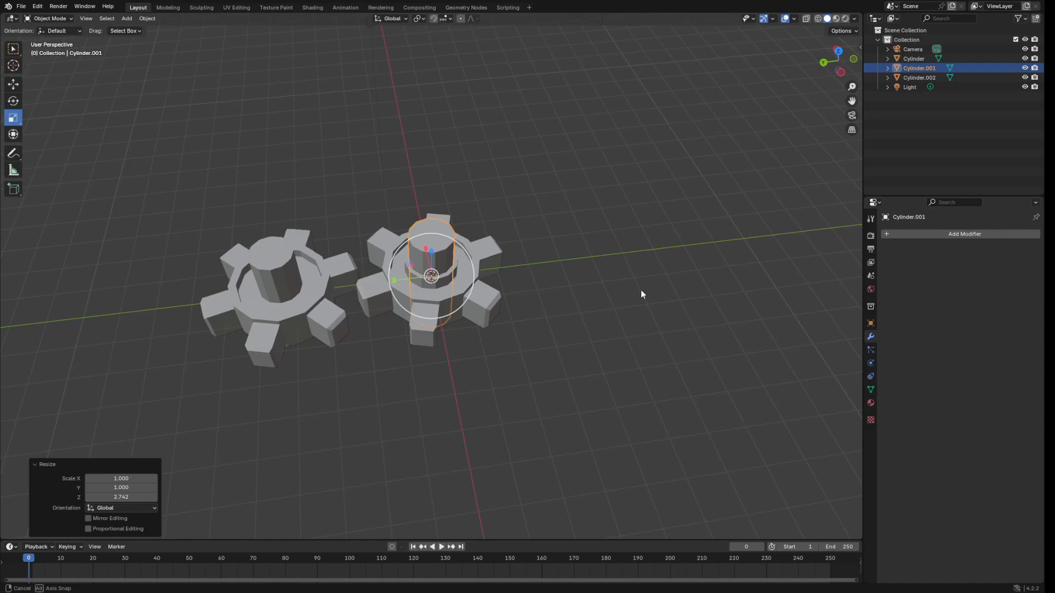
# Apply a Boolean Difference with Cylinder.001 to Cylinder.002, cutting its centre hole.
pyautogui.click(477, 302)
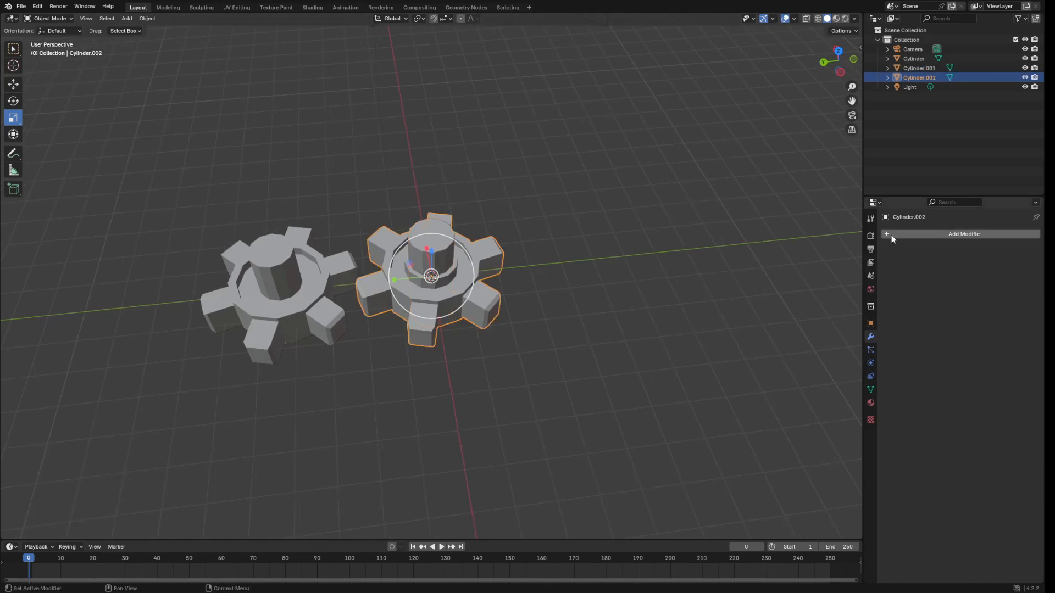
pyautogui.click(938, 236)
pyautogui.moveTo(908, 235)
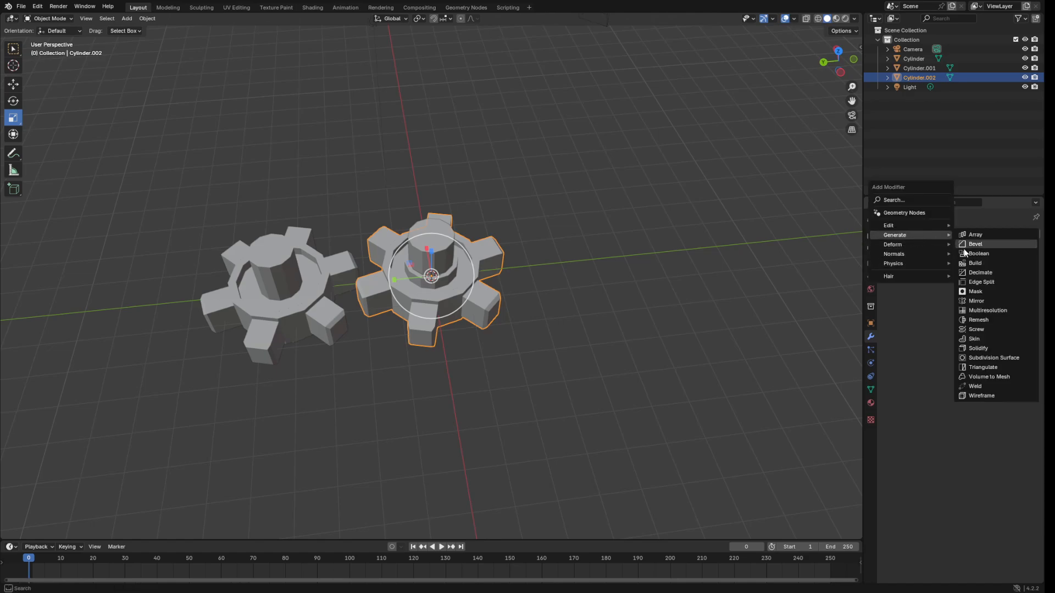
pyautogui.click(994, 251)
pyautogui.click(1022, 288)
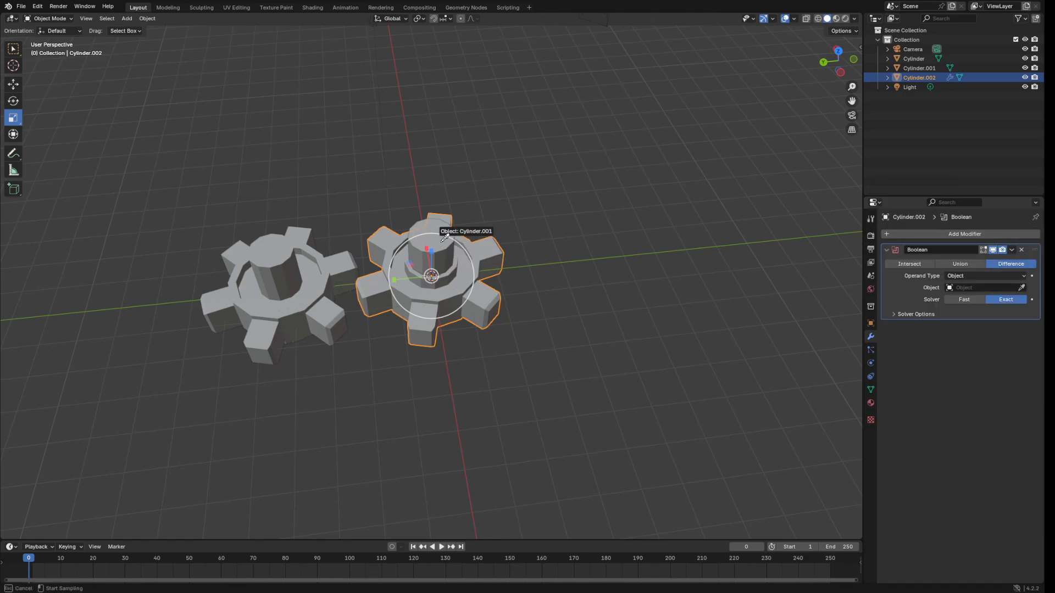
pyautogui.click(437, 242)
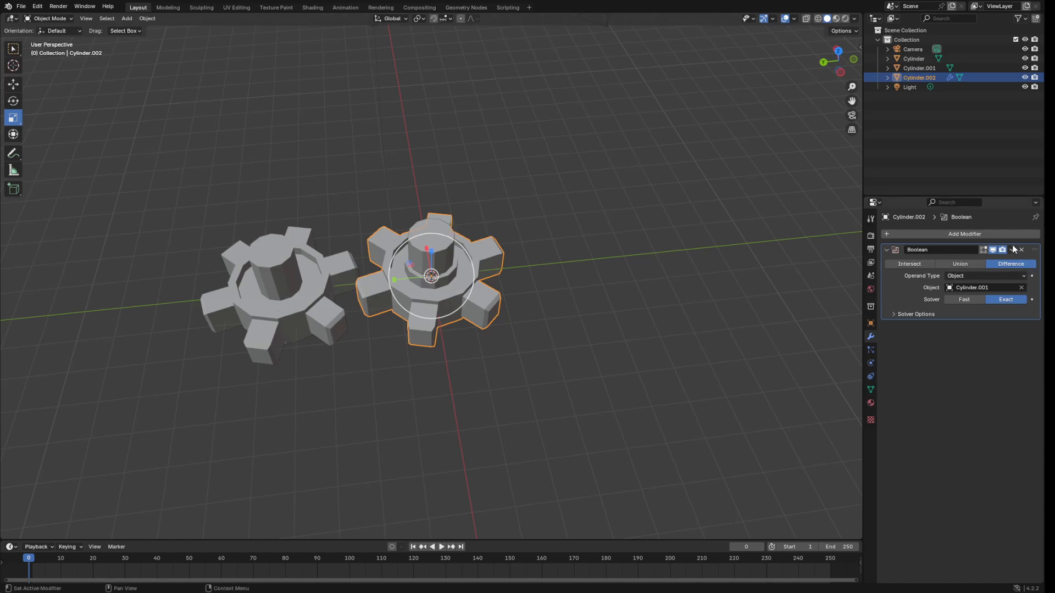
pyautogui.click(1014, 250)
pyautogui.click(972, 262)
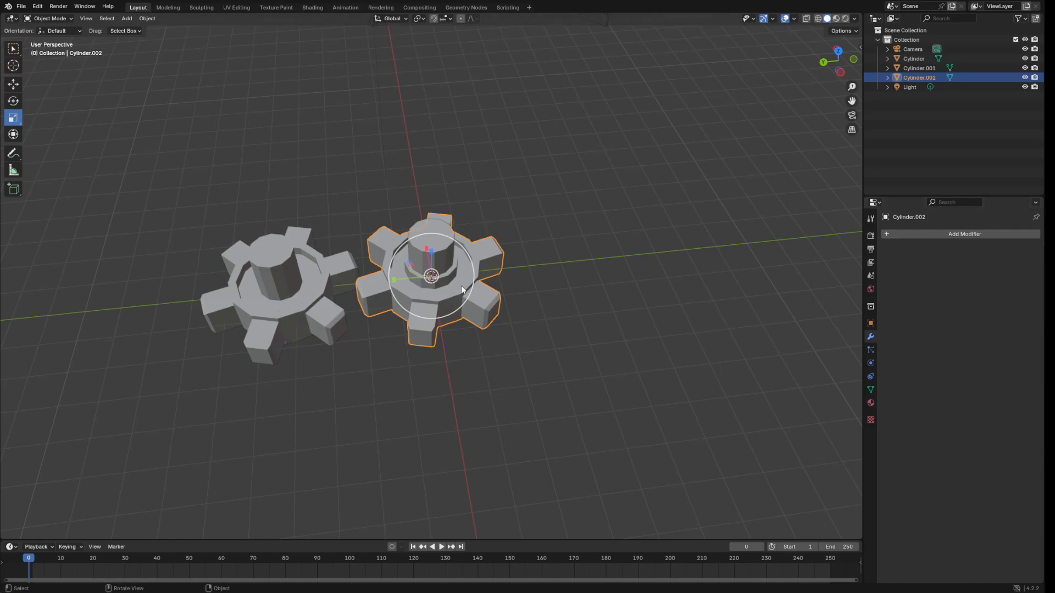
pyautogui.click(438, 246)
pyautogui.click(13, 83)
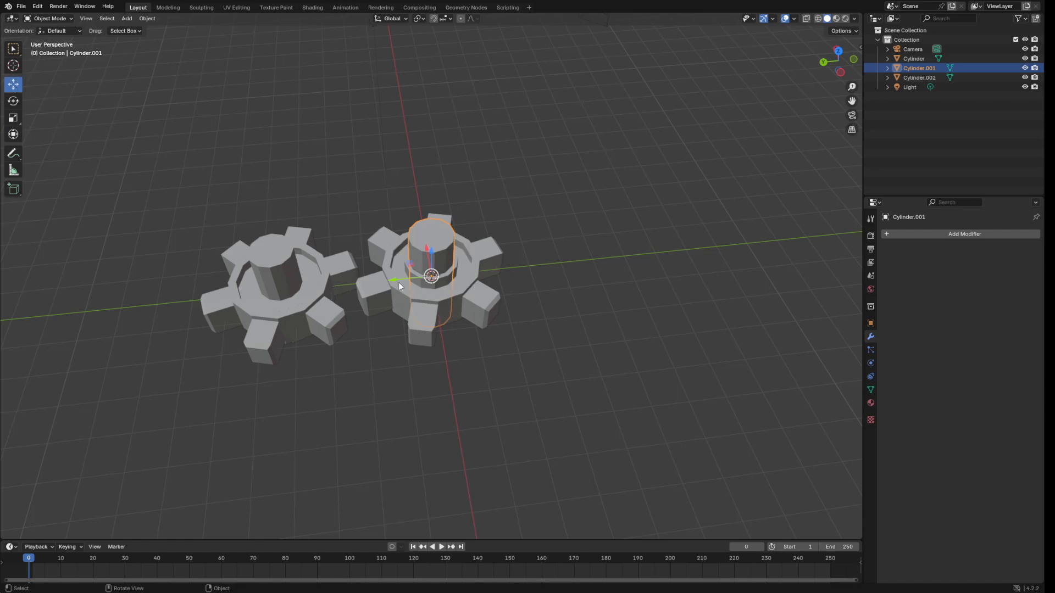
# Slide Cylinder.001 along Y into the centre of the left gear.
pyautogui.moveTo(398, 284); pyautogui.dragTo(584, 254)
pyautogui.moveTo(583, 255); pyautogui.dragTo(618, 122, button='middle')
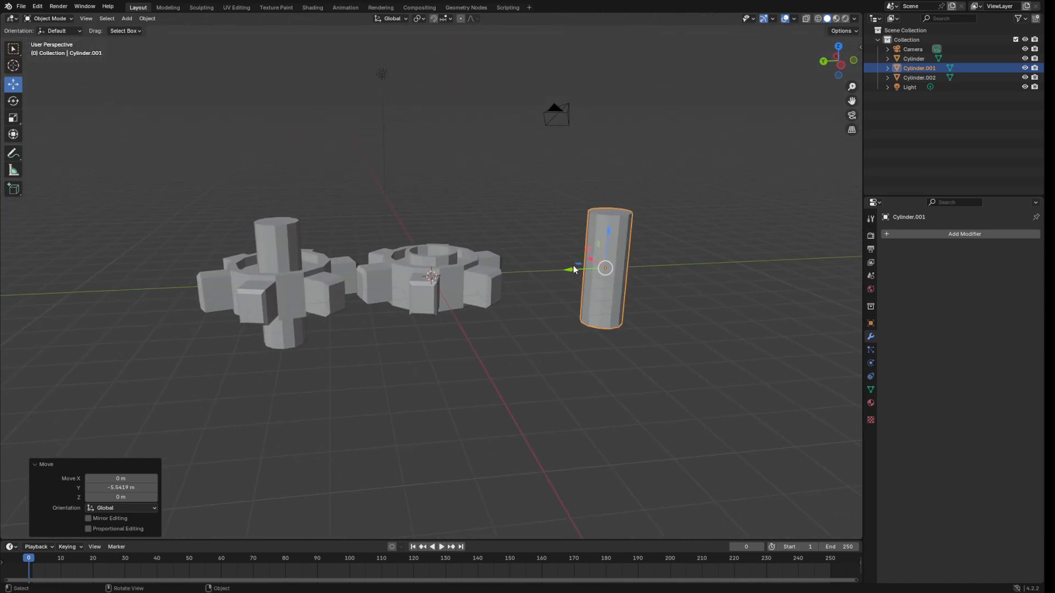
pyautogui.moveTo(569, 266); pyautogui.dragTo(243, 349)
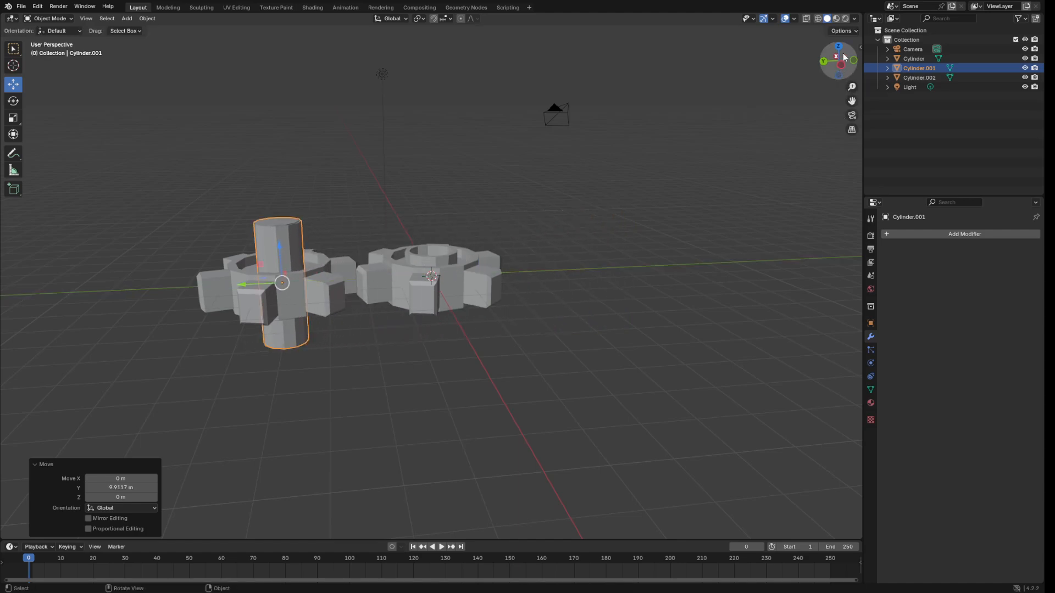
# Move the holed gear far right, then shift the left gear and shaft toward the centre.
pyautogui.click(459, 278)
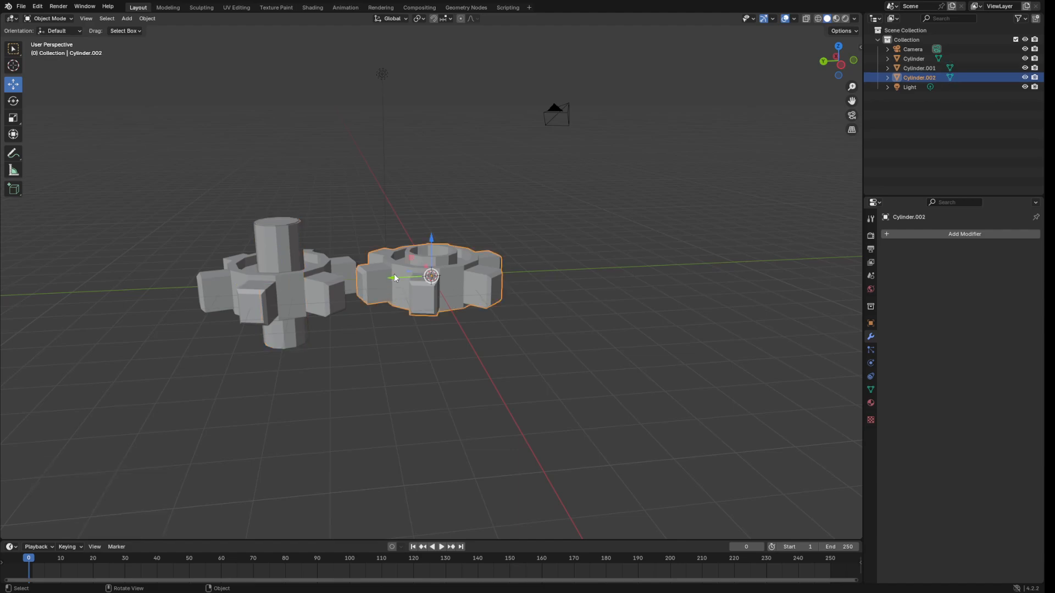
pyautogui.moveTo(396, 273); pyautogui.dragTo(690, 263)
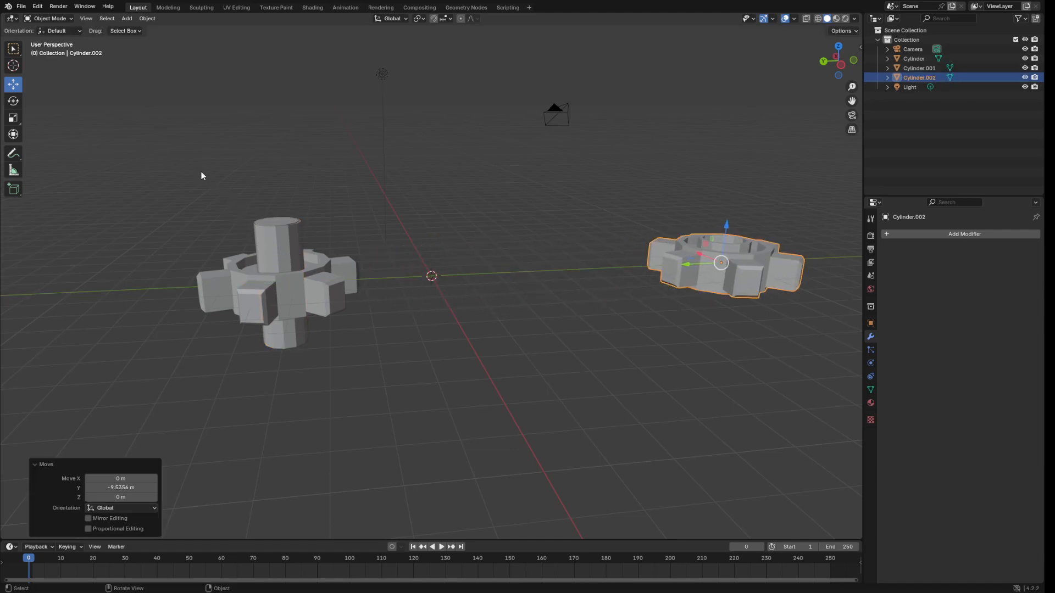
pyautogui.moveTo(137, 146); pyautogui.dragTo(407, 429)
pyautogui.moveTo(273, 204); pyautogui.dragTo(364, 204)
# Set the left gear Cylinder's Y location to 0, undoing the same change on Cylinder.002.
pyautogui.click(871, 324)
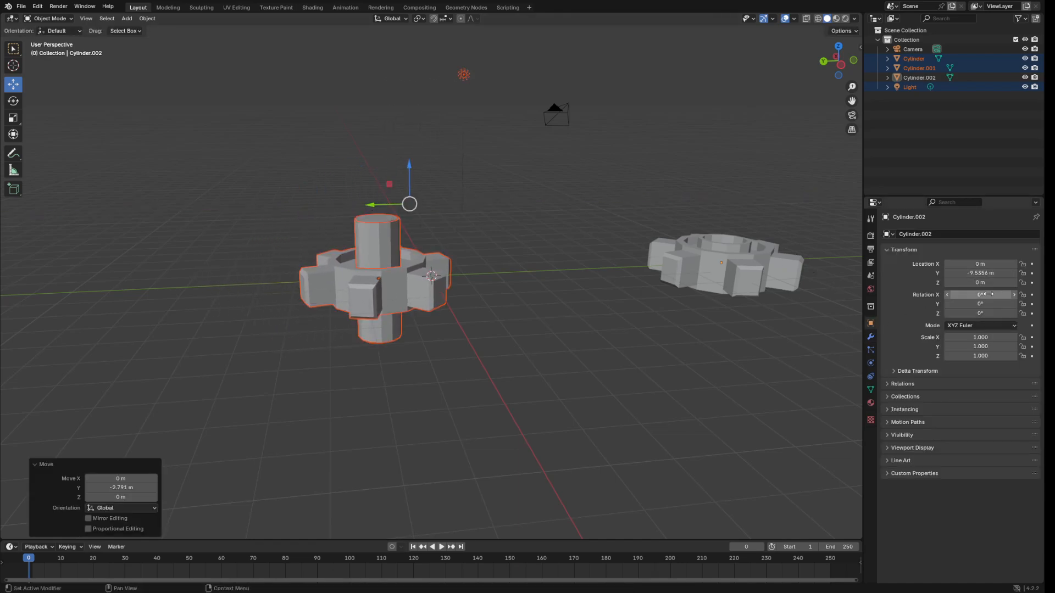
pyautogui.click(988, 272)
pyautogui.write('0')
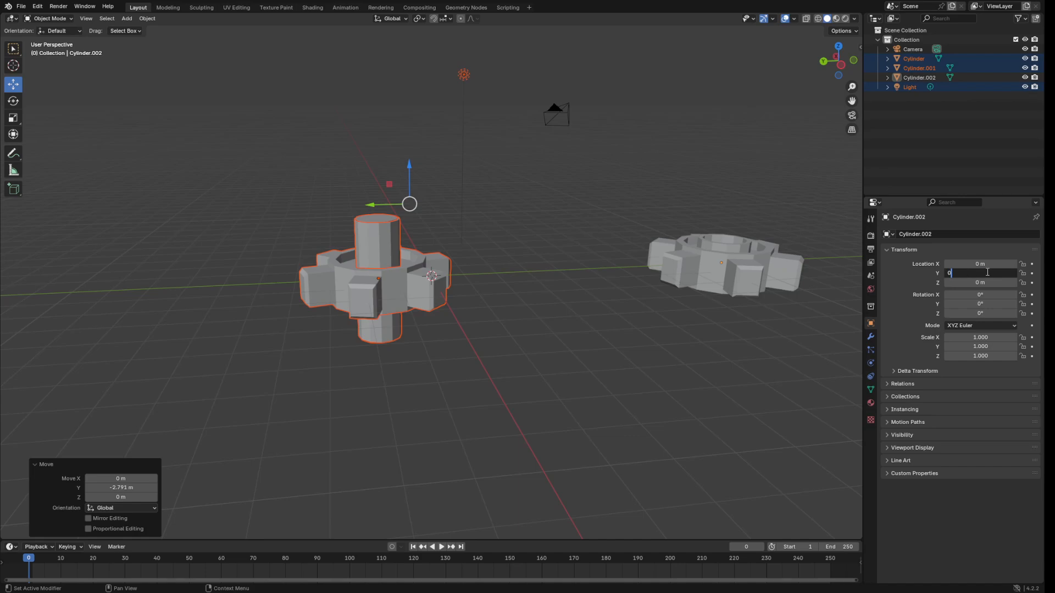
pyautogui.press('Return')
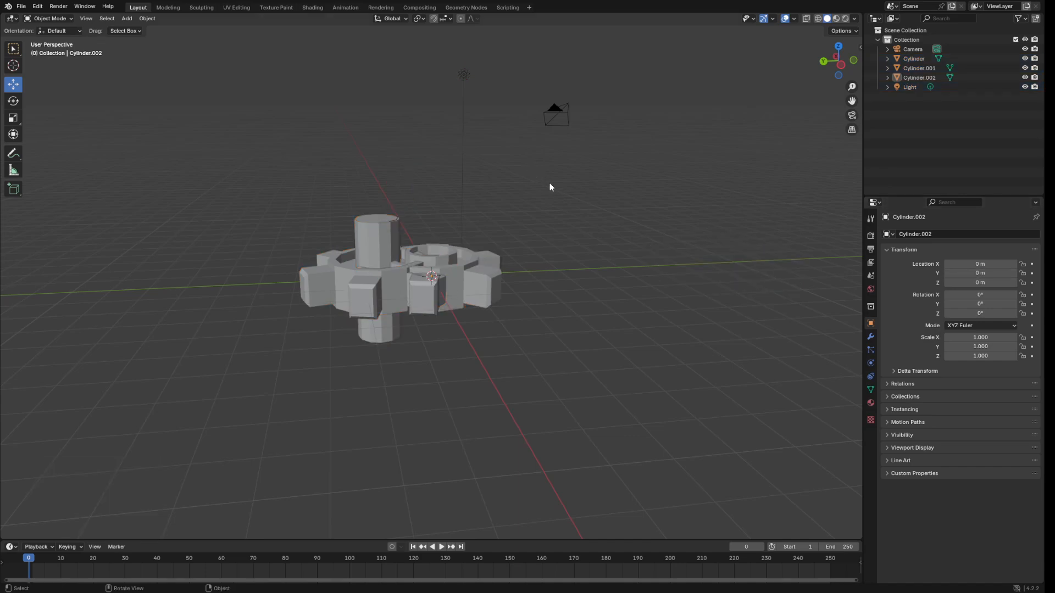
pyautogui.hotkey('ctrl', 'z')
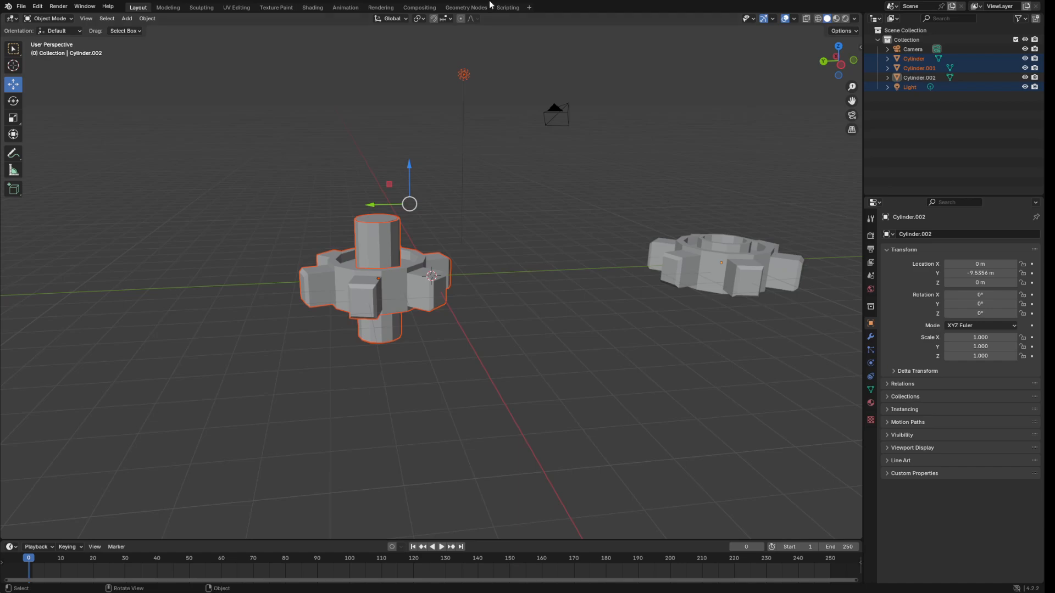
pyautogui.click(278, 213)
pyautogui.click(359, 277)
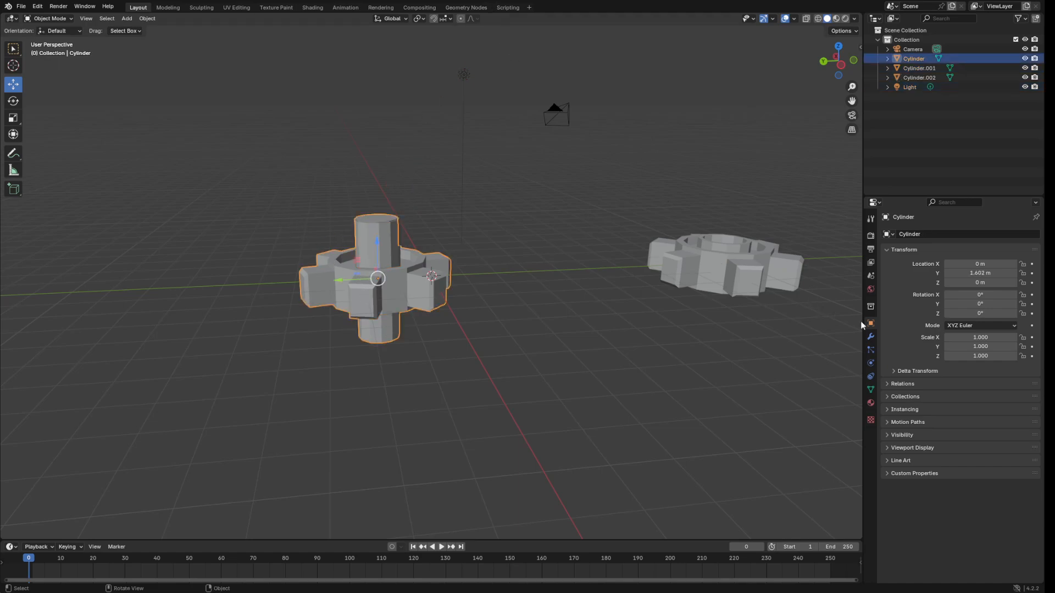
pyautogui.click(974, 273)
pyautogui.press('BackSpace')
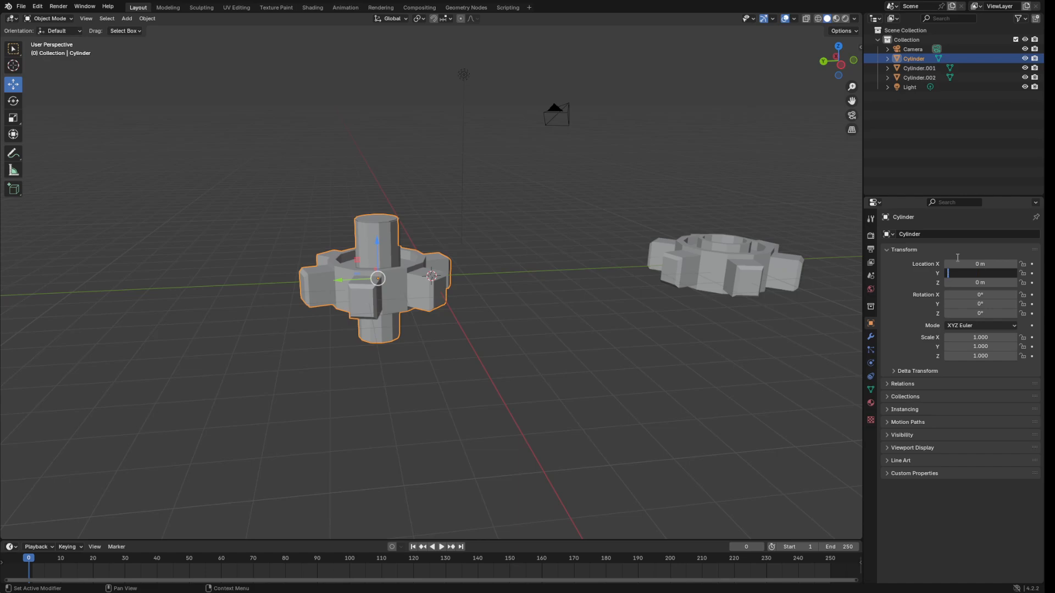
pyautogui.press('Return')
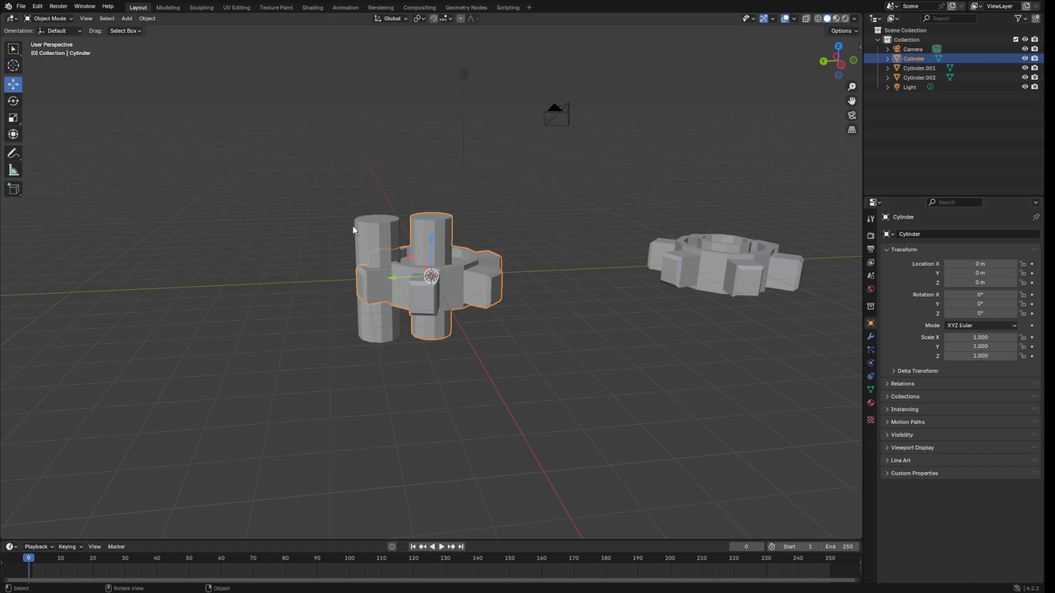
# Set the shaft Cylinder.001's Y location to 0 and shorten it along Z by 0.352.
pyautogui.click(369, 244)
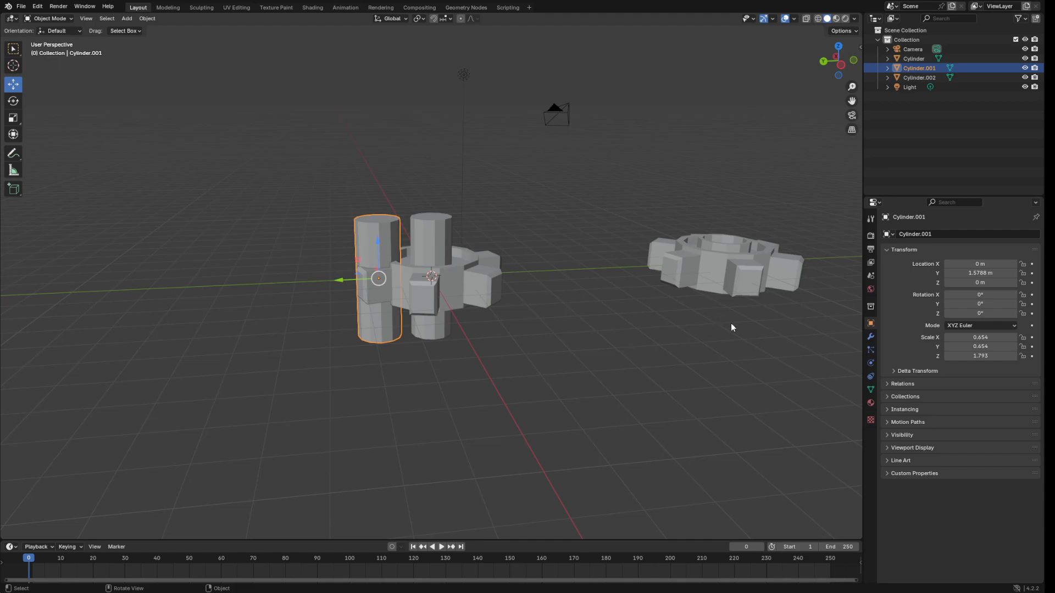
pyautogui.doubleClick(982, 274)
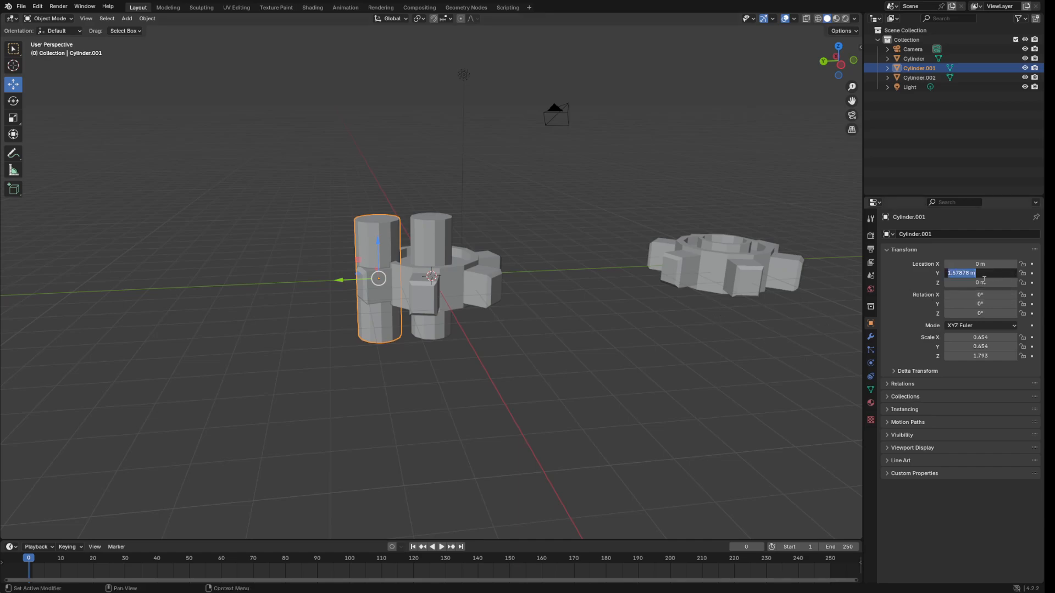
pyautogui.press('BackSpace')
pyautogui.write('0')
pyautogui.press('Return')
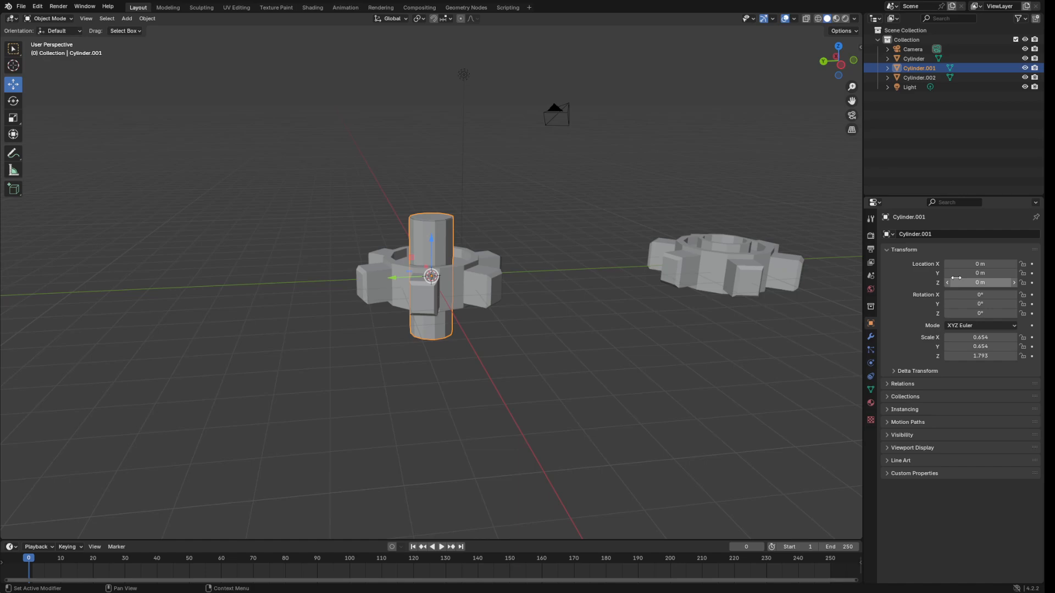
pyautogui.moveTo(626, 287); pyautogui.dragTo(636, 238, button='middle')
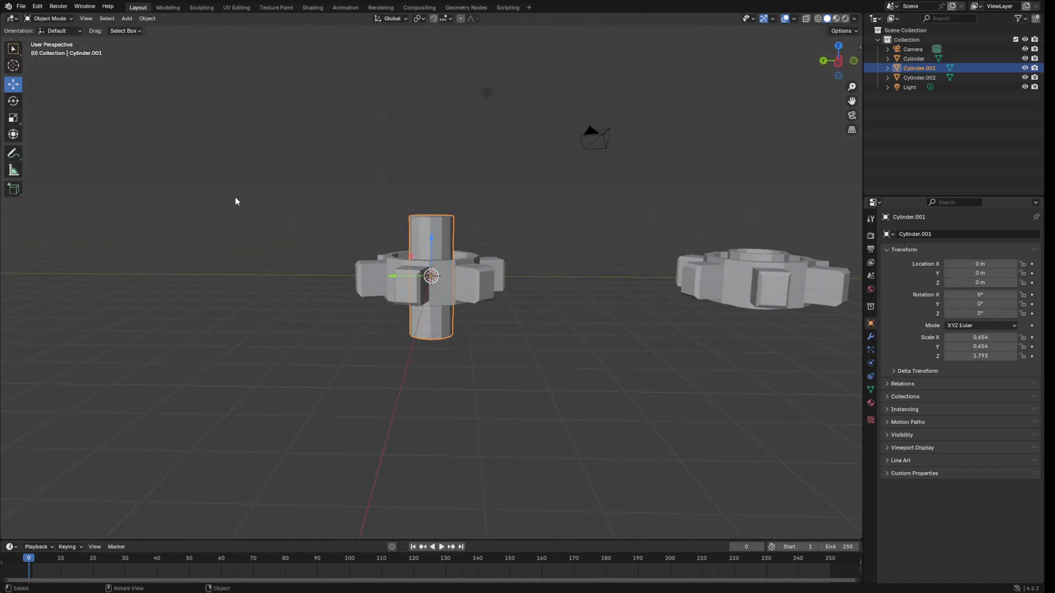
pyautogui.click(11, 118)
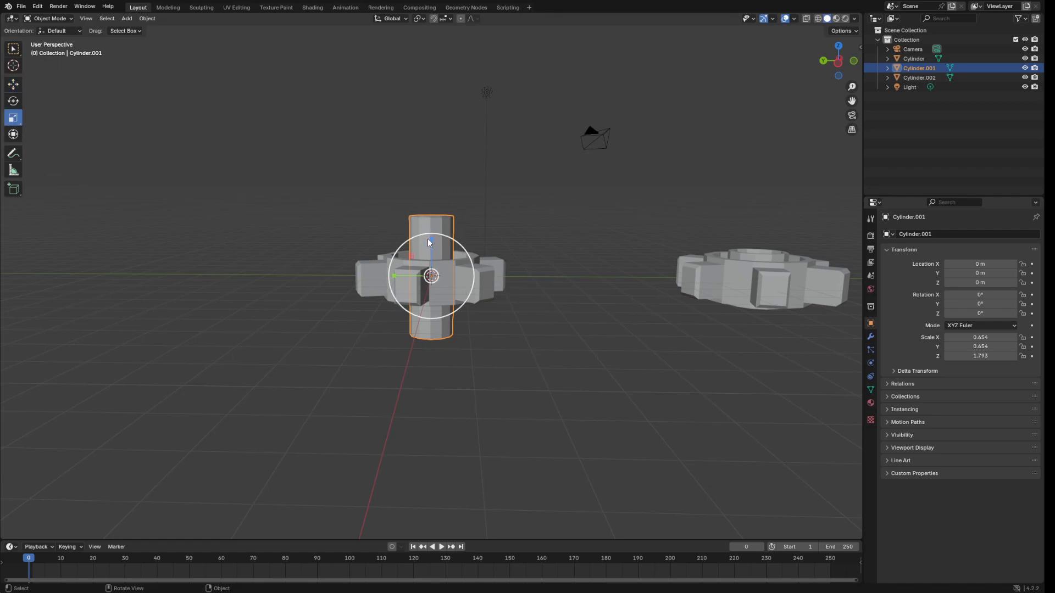
pyautogui.moveTo(432, 239); pyautogui.dragTo(431, 263)
# Enlarge Cylinder.001 uniformly by 1.282 to scale 0.838, 0.838, 0.810, then select the left gear.
pyautogui.press('s')
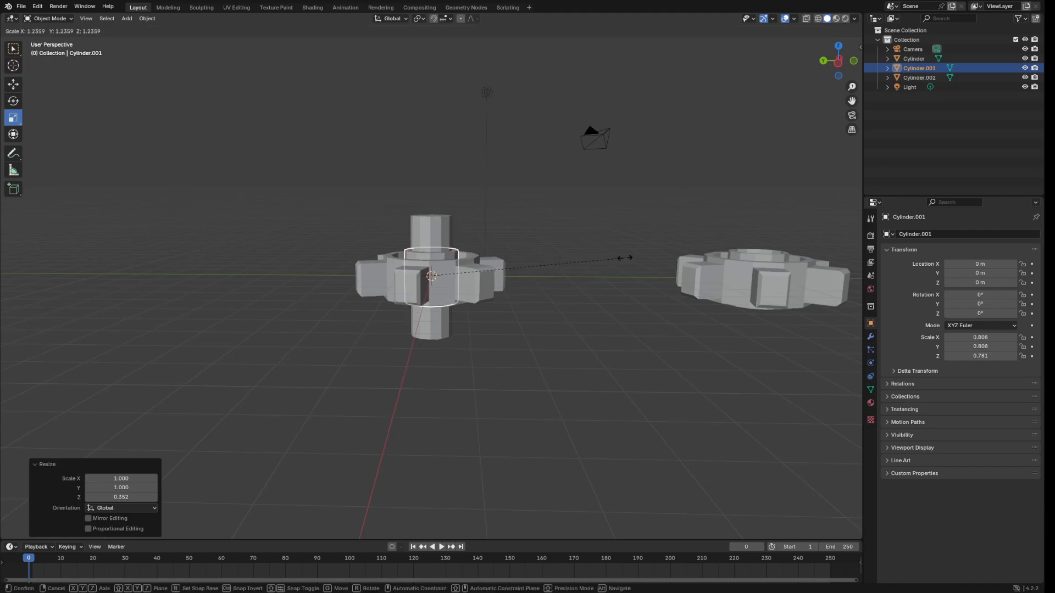
pyautogui.click(613, 257)
pyautogui.moveTo(612, 255)
pyautogui.mouseDown(button='middle')
pyautogui.moveTo(616, 221)
pyautogui.moveTo(615, 235)
pyautogui.mouseUp(button='middle')
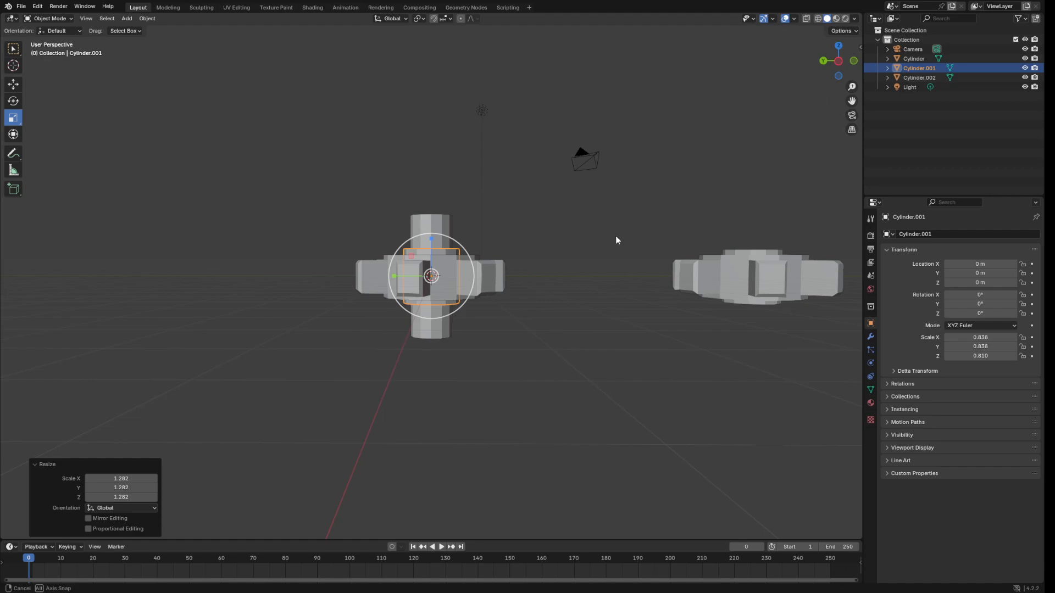
pyautogui.click(13, 84)
pyautogui.moveTo(562, 198); pyautogui.dragTo(569, 210, button='middle')
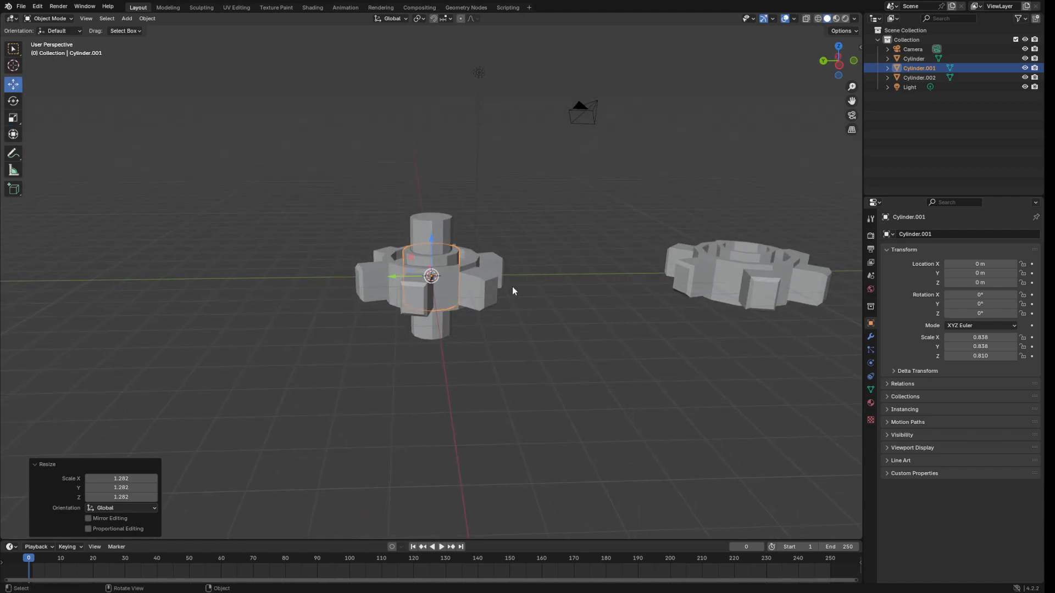
pyautogui.moveTo(499, 285); pyautogui.dragTo(560, 275, button='middle')
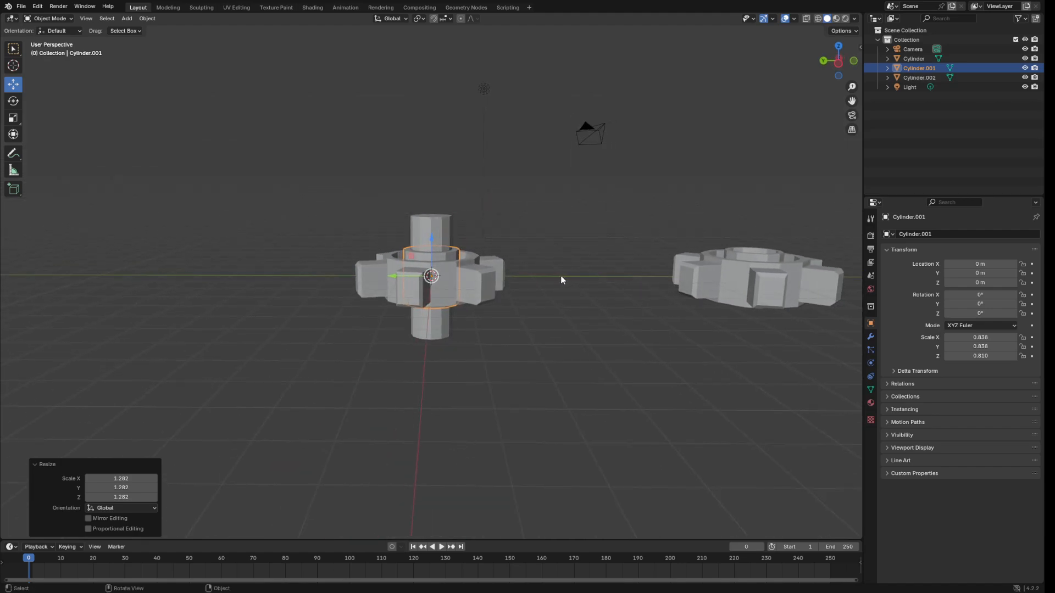
pyautogui.click(482, 287)
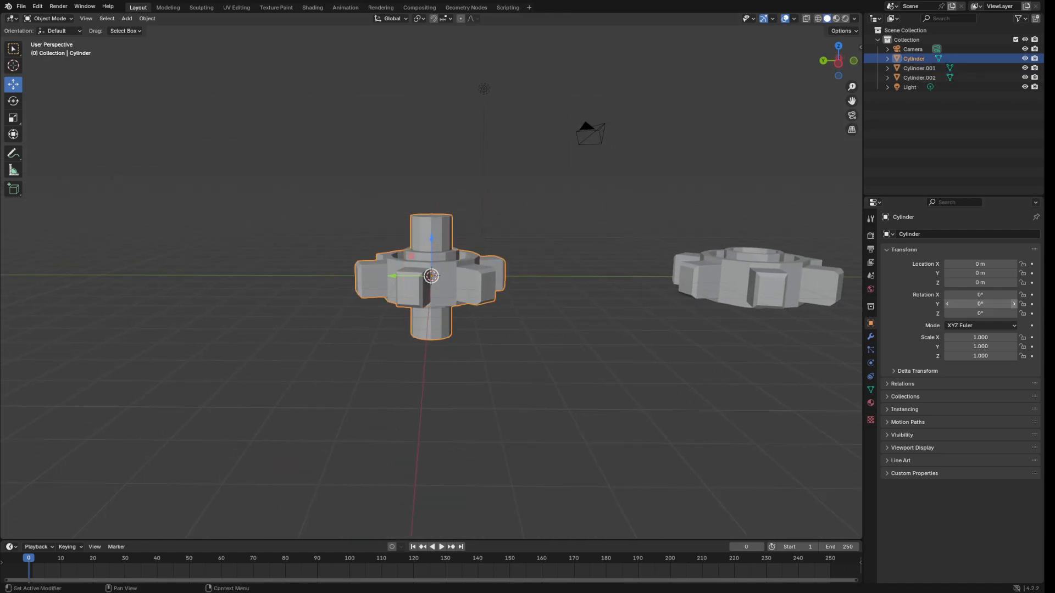
# Fuse Cylinder.001 into the left gear with an applied Boolean Union modifier.
pyautogui.click(871, 338)
pyautogui.click(973, 234)
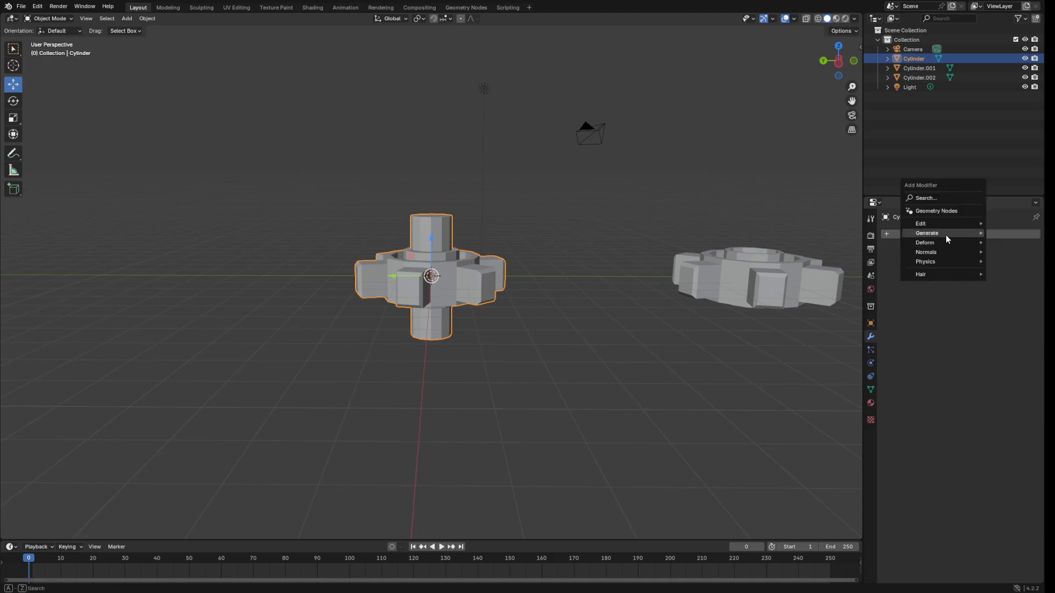
pyautogui.moveTo(943, 235)
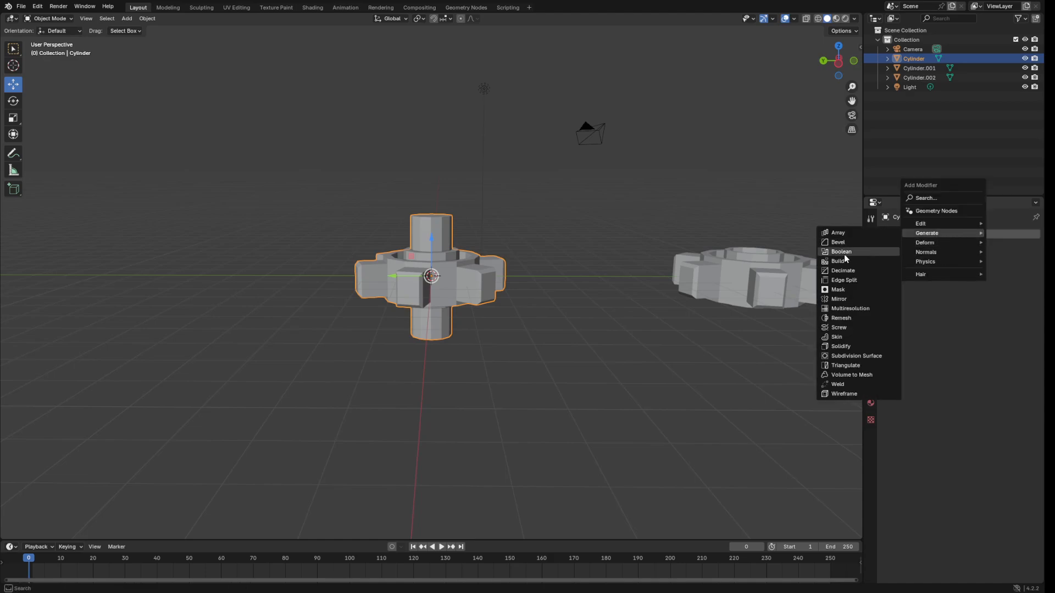
pyautogui.click(861, 256)
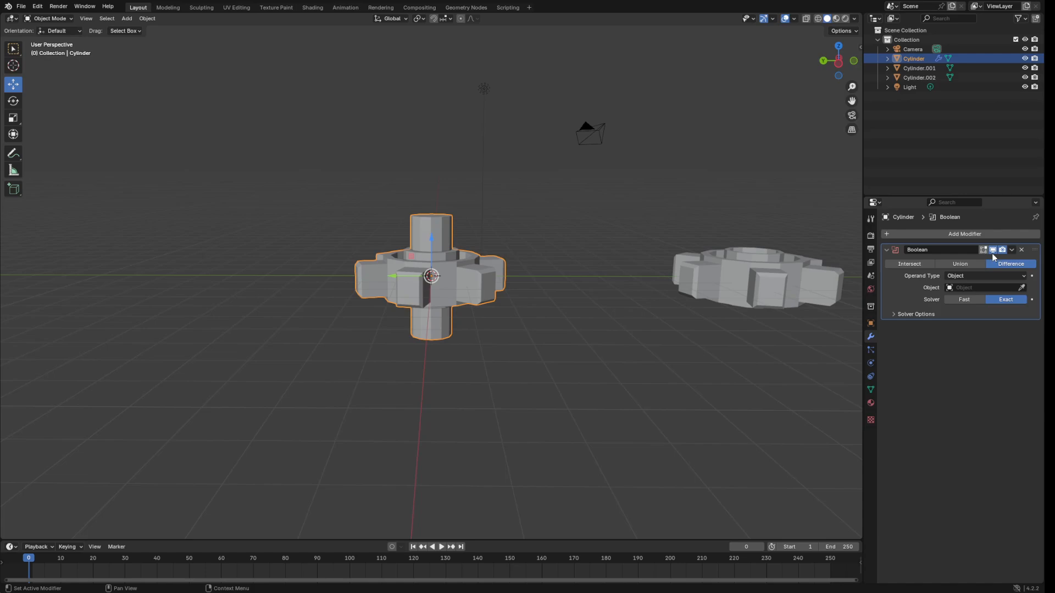
pyautogui.click(959, 263)
pyautogui.click(1009, 287)
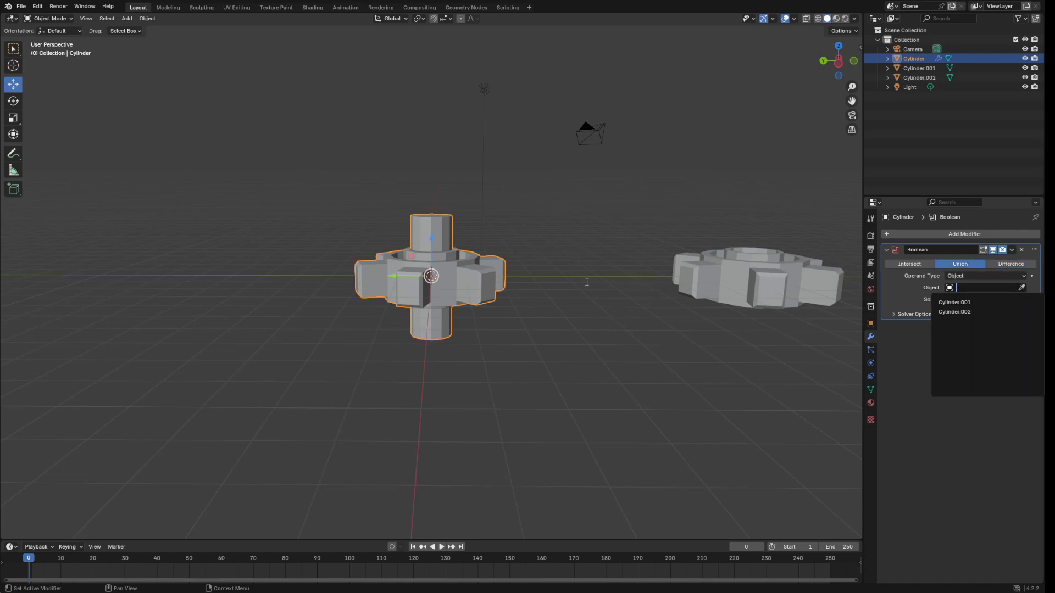
pyautogui.click(1021, 288)
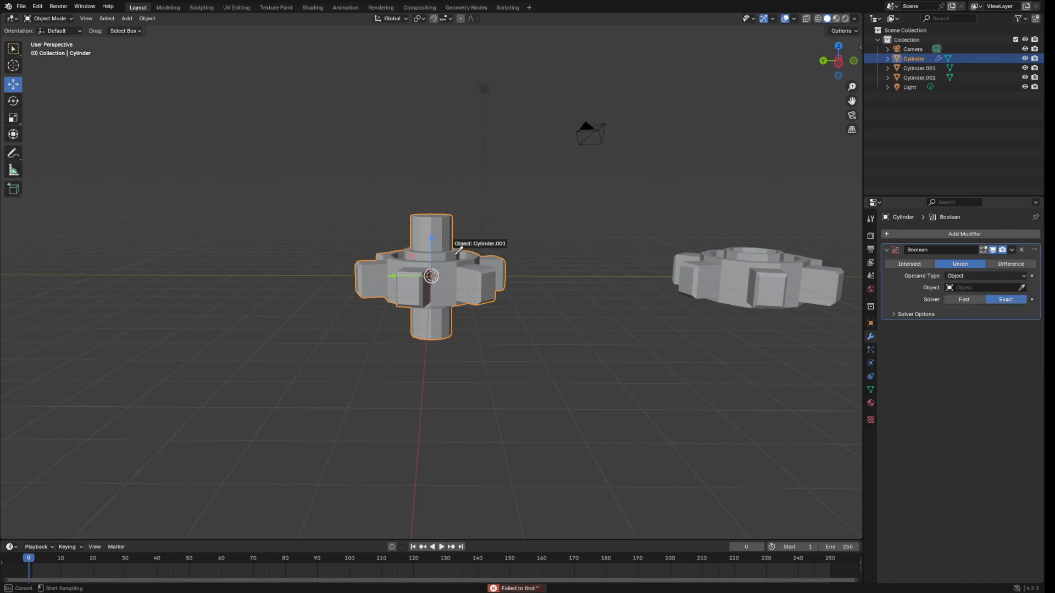
pyautogui.click(457, 252)
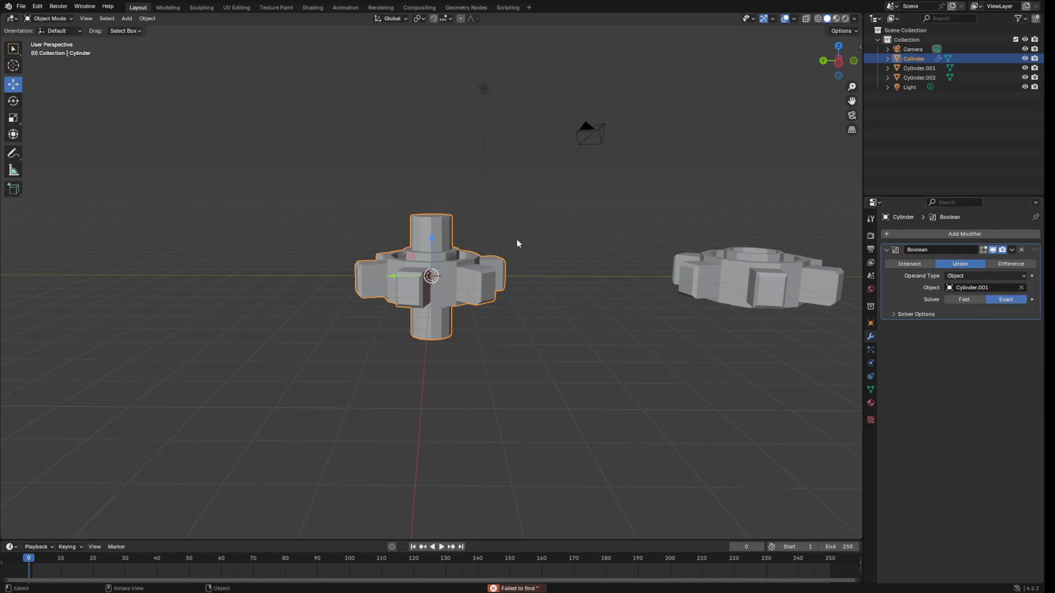
pyautogui.click(1012, 252)
pyautogui.click(970, 259)
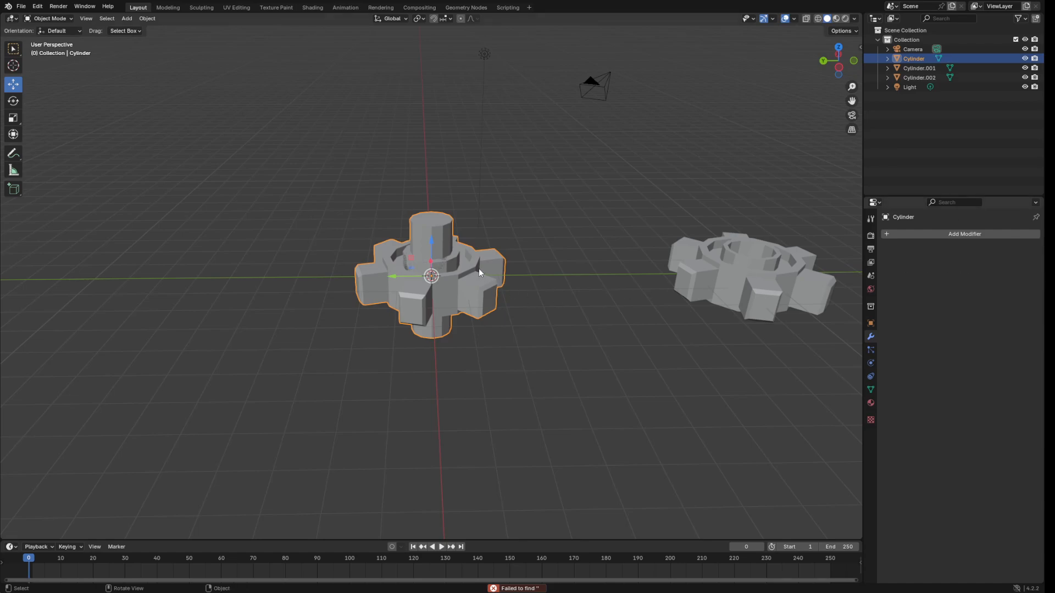
pyautogui.click(452, 264)
# Move the leftover hub cylinder off the gear and delete it.
pyautogui.moveTo(397, 278); pyautogui.dragTo(214, 275)
pyautogui.moveTo(215, 275); pyautogui.dragTo(571, 253, button='middle')
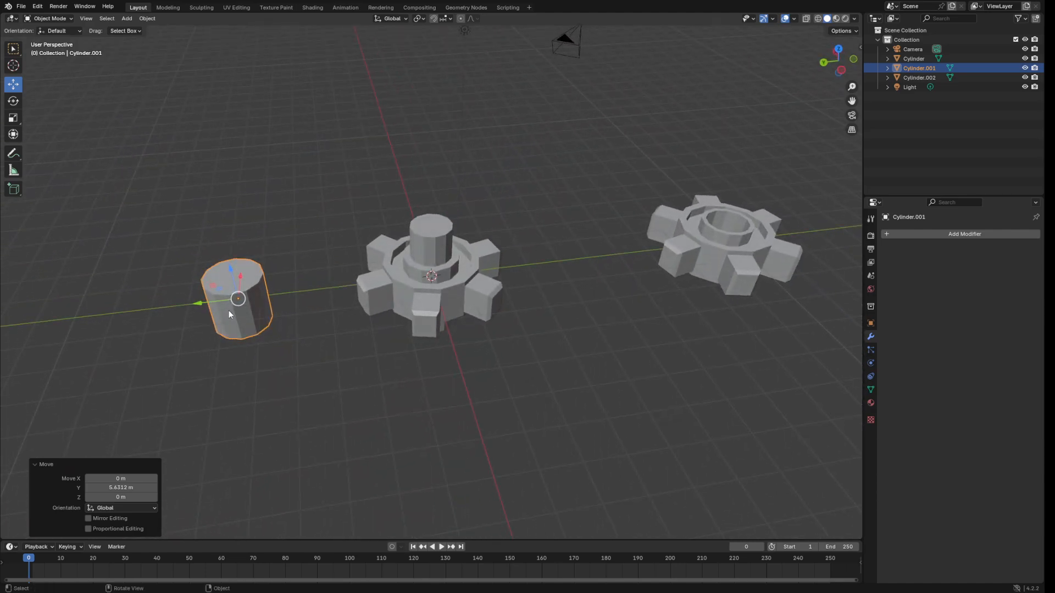
pyautogui.press('x')
pyautogui.click(587, 274)
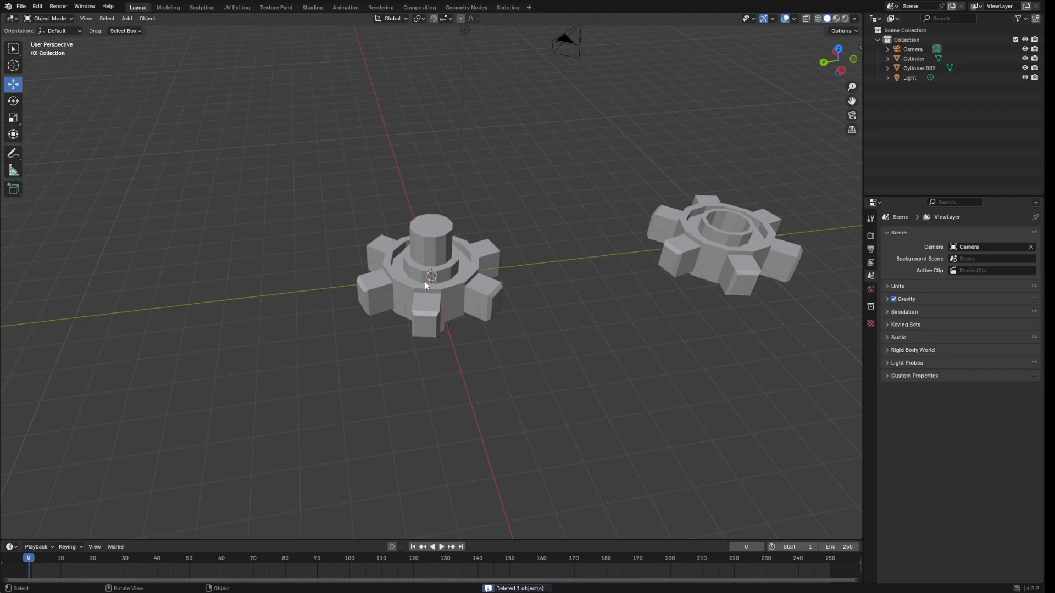
# Slide the fused gear and the holed gear along Y until they sit close together.
pyautogui.click(424, 281)
pyautogui.moveTo(394, 281); pyautogui.dragTo(304, 292)
pyautogui.moveTo(732, 251); pyautogui.dragTo(678, 264, button='middle')
pyautogui.click(692, 257)
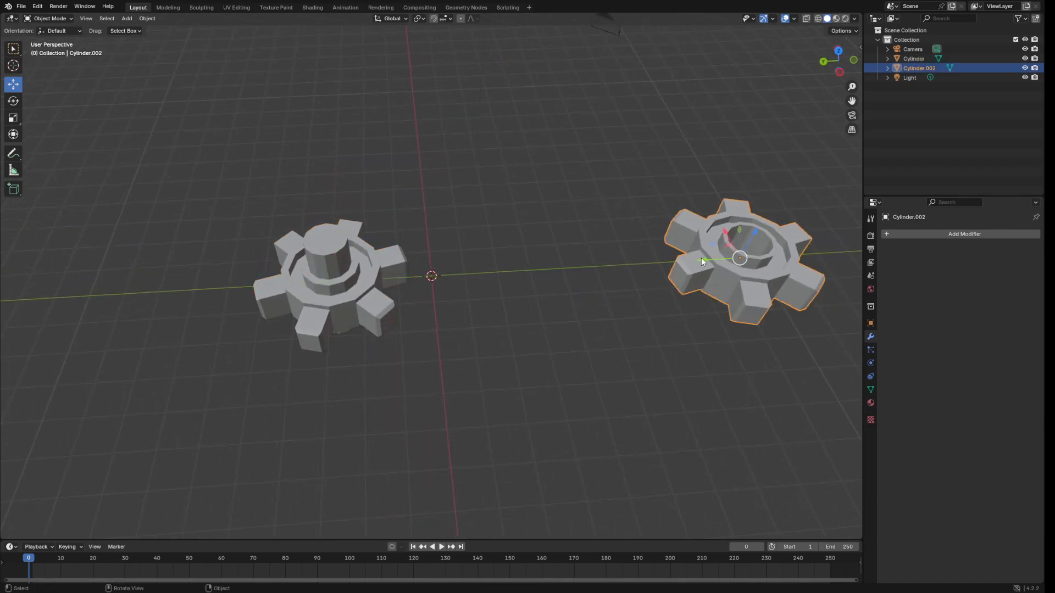
pyautogui.moveTo(701, 258); pyautogui.dragTo(446, 289)
pyautogui.click(340, 277)
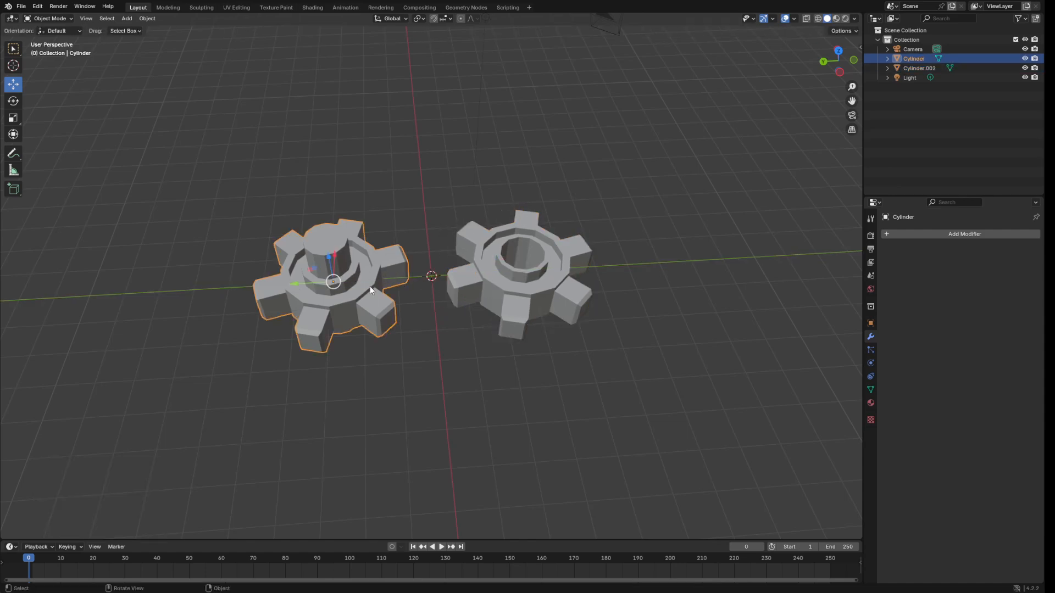
pyautogui.moveTo(297, 285); pyautogui.dragTo(311, 285)
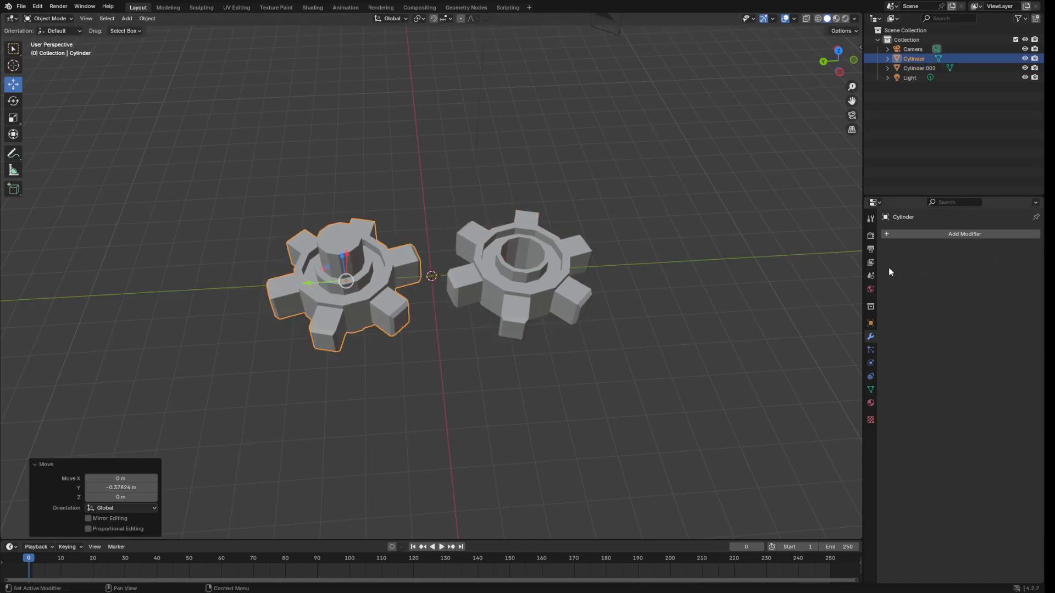
# Set the fused gear's Location Y to 2.5 m.
pyautogui.click(870, 322)
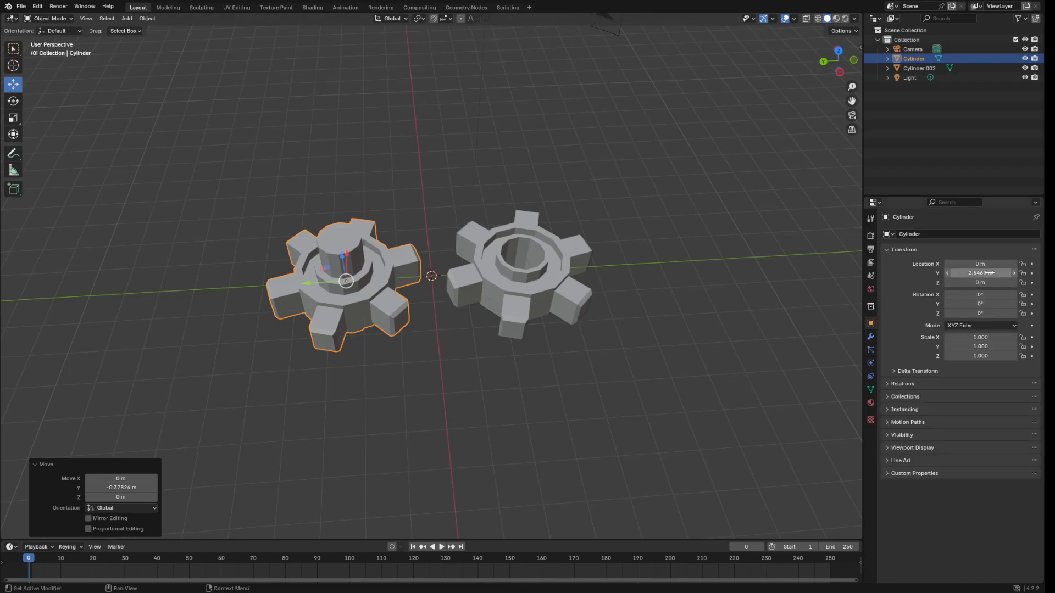
pyautogui.doubleClick(1014, 273)
pyautogui.press('BackSpace')
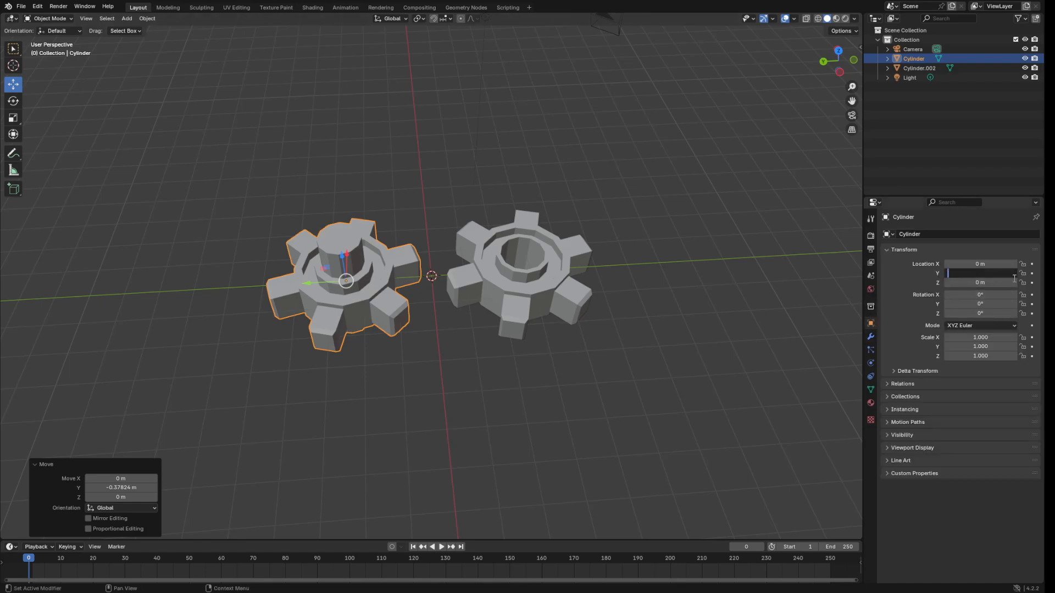
pyautogui.write('2.5')
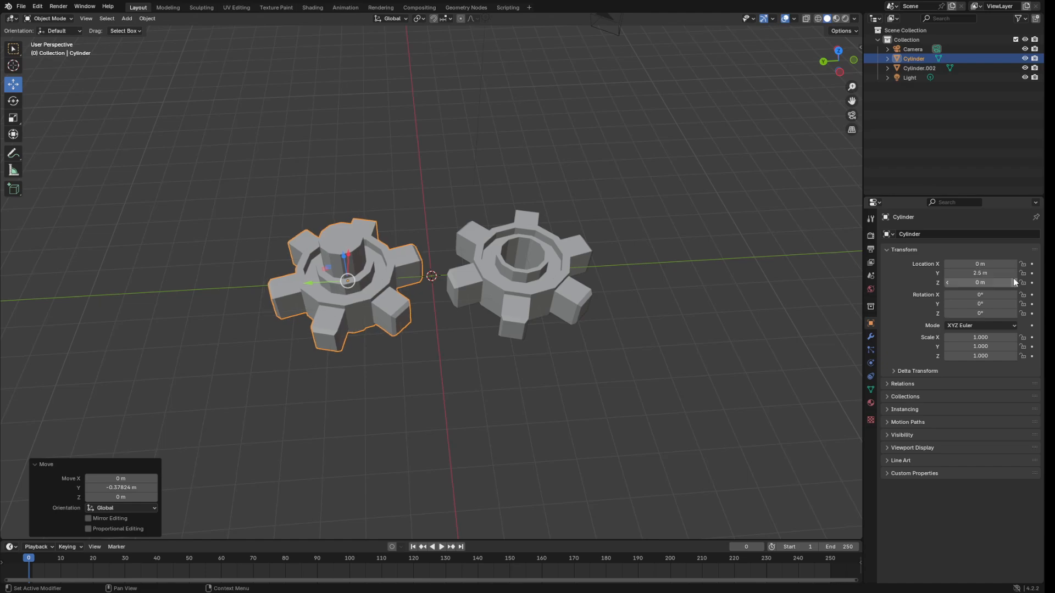
pyautogui.press('Return')
# Set the holed gear Cylinder.002's Location Y to -2.5 m.
pyautogui.click(549, 269)
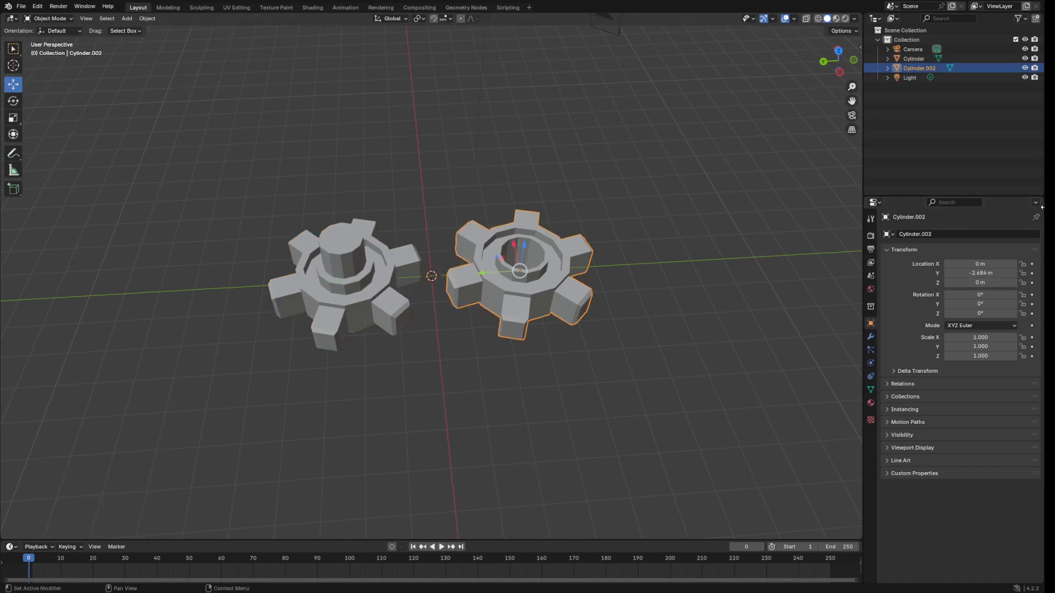
pyautogui.click(976, 273)
pyautogui.write('-')
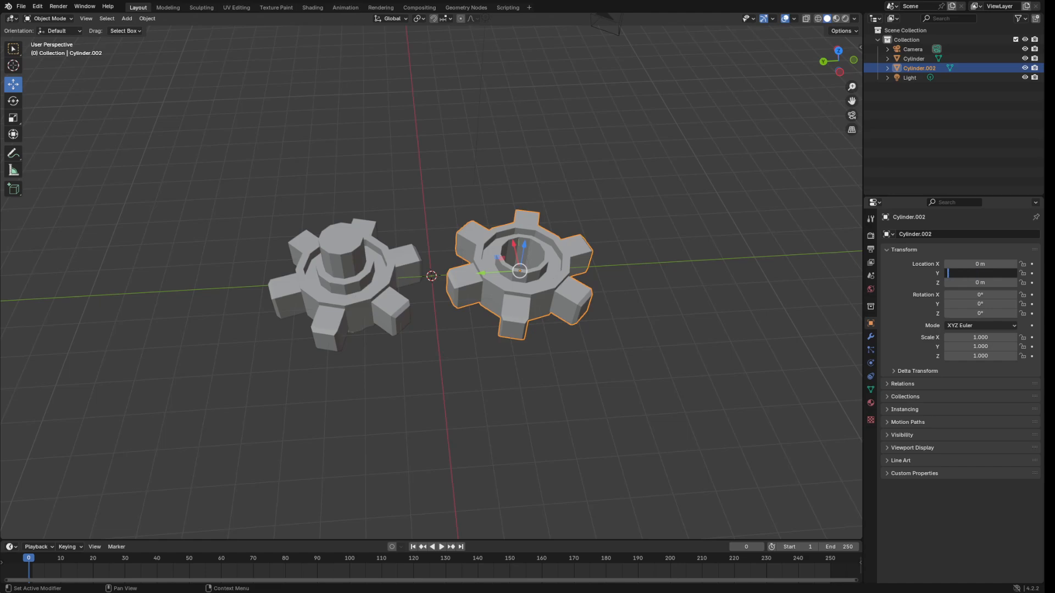
pyautogui.write('2.5')
pyautogui.press('Return')
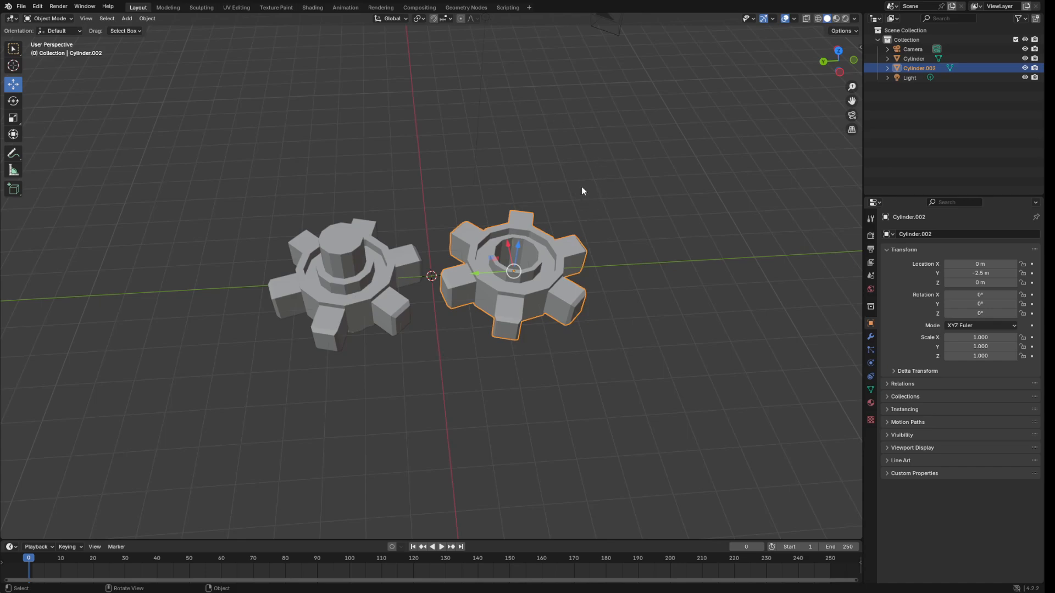
pyautogui.moveTo(617, 165); pyautogui.dragTo(626, 218, button='middle')
pyautogui.moveTo(552, 240); pyautogui.dragTo(549, 263, button='middle')
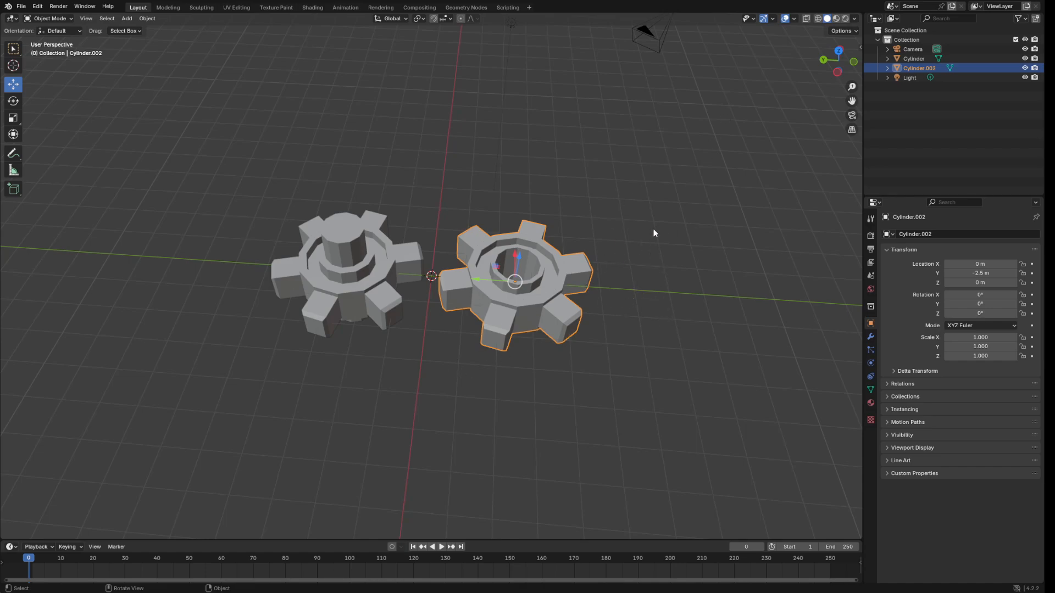
pyautogui.moveTo(661, 180); pyautogui.dragTo(669, 179, button='middle')
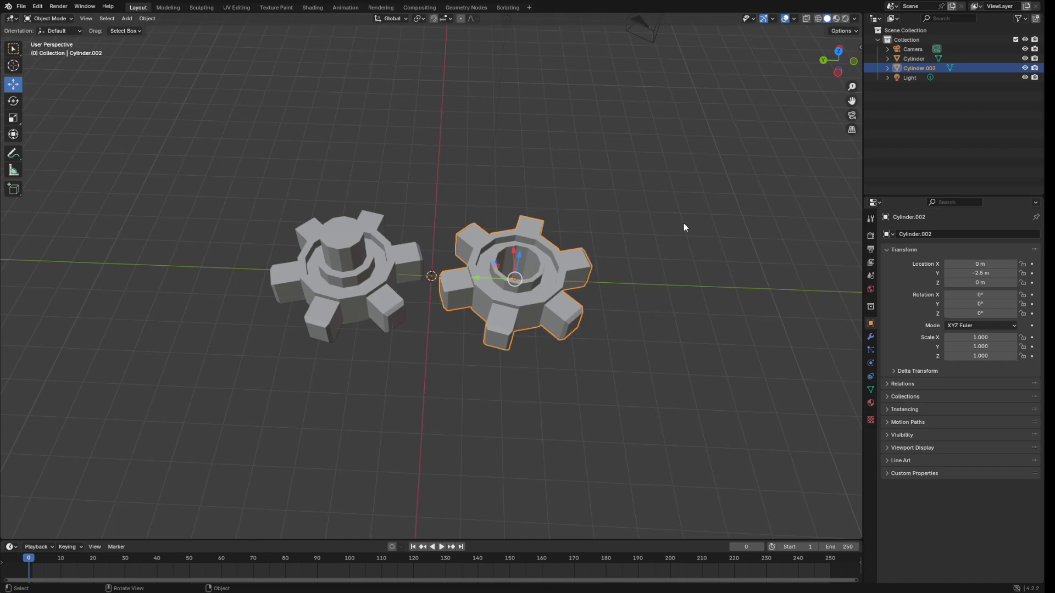
pyautogui.moveTo(683, 225); pyautogui.dragTo(706, 214, button='middle')
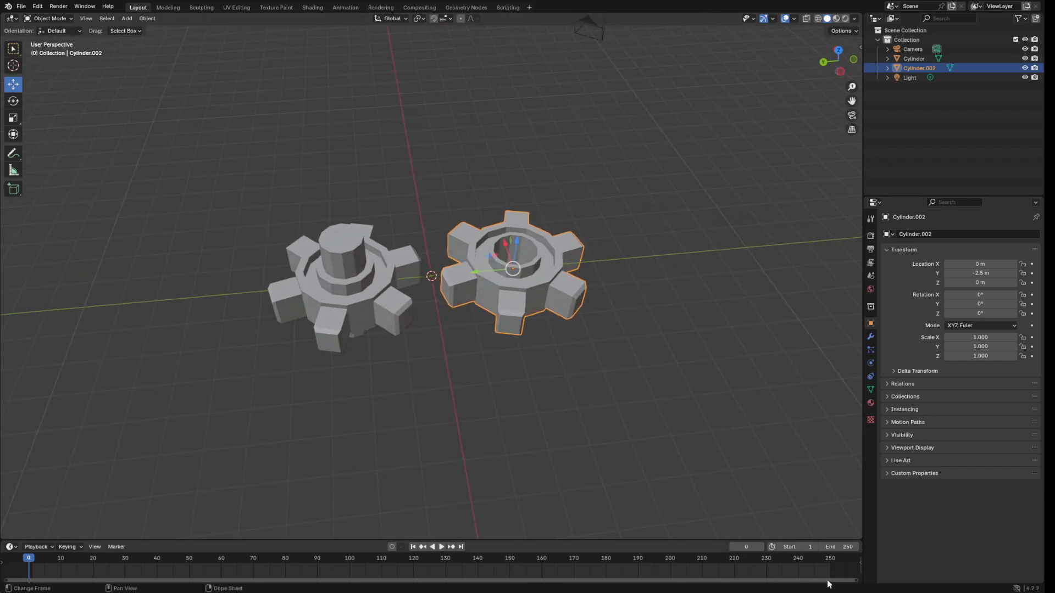